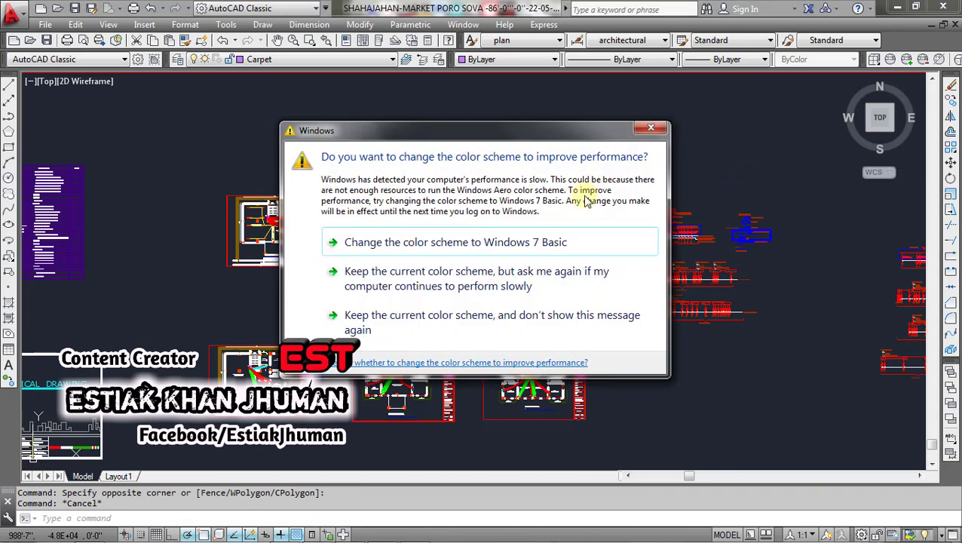
Switch Windows to the Windows 7 Basic colour scheme to clear the performance warning
left_click(542, 238)
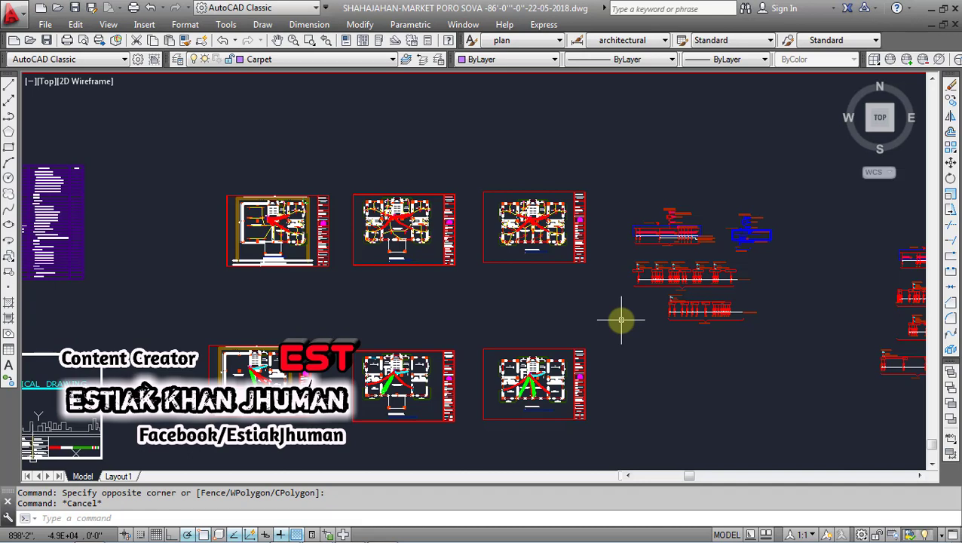
left_click(437, 241)
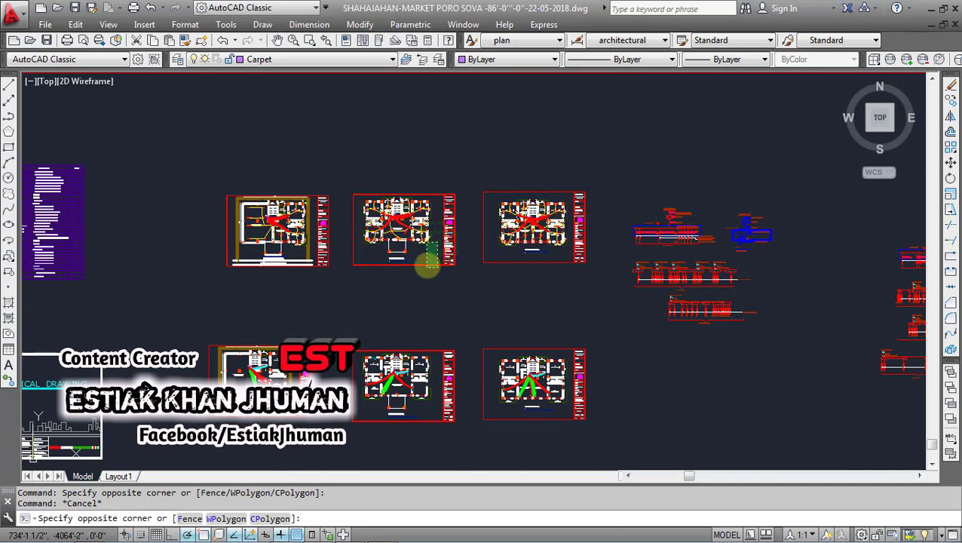
left_click(422, 258)
left_click(422, 262)
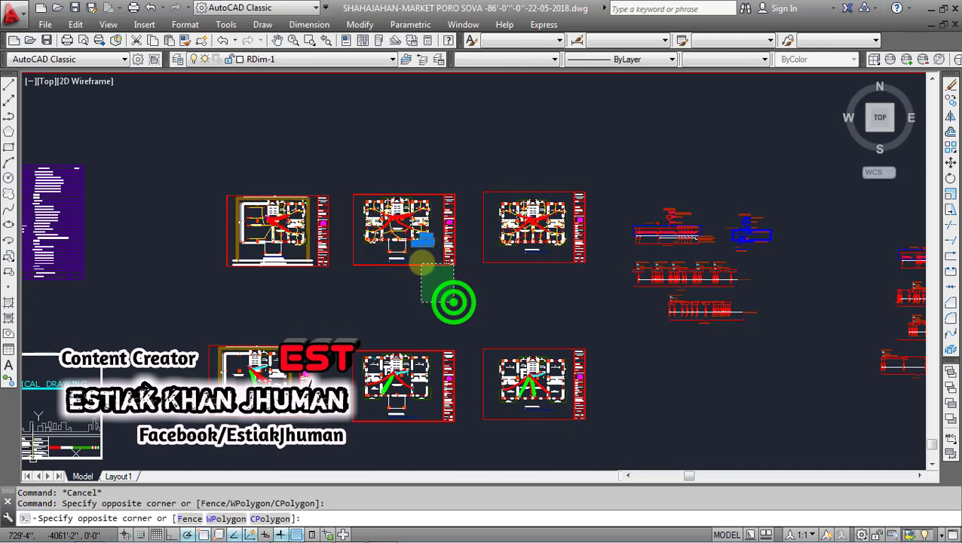
left_click(452, 302)
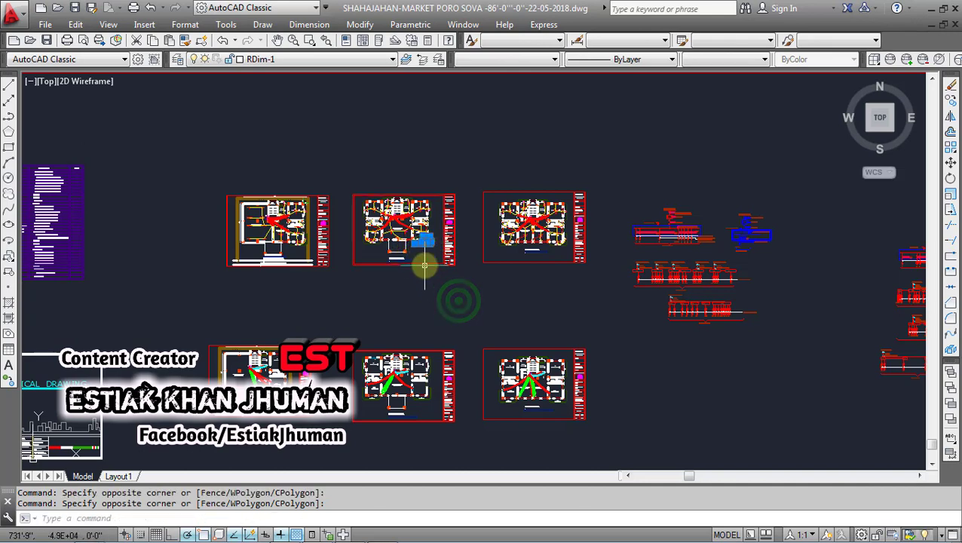
key("Escape")
Zoom in on the 1st floor plan sheet and its title block
scroll(422, 258, "up", 5)
scroll(422, 257, "up", 3)
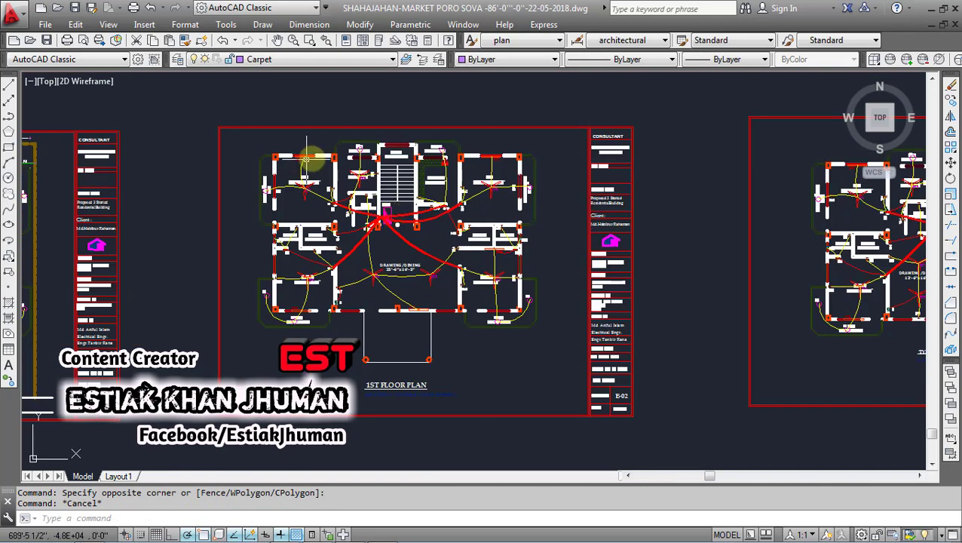
scroll(377, 226, "up", 2)
scroll(387, 240, "up", 2)
scroll(387, 239, "down", 1)
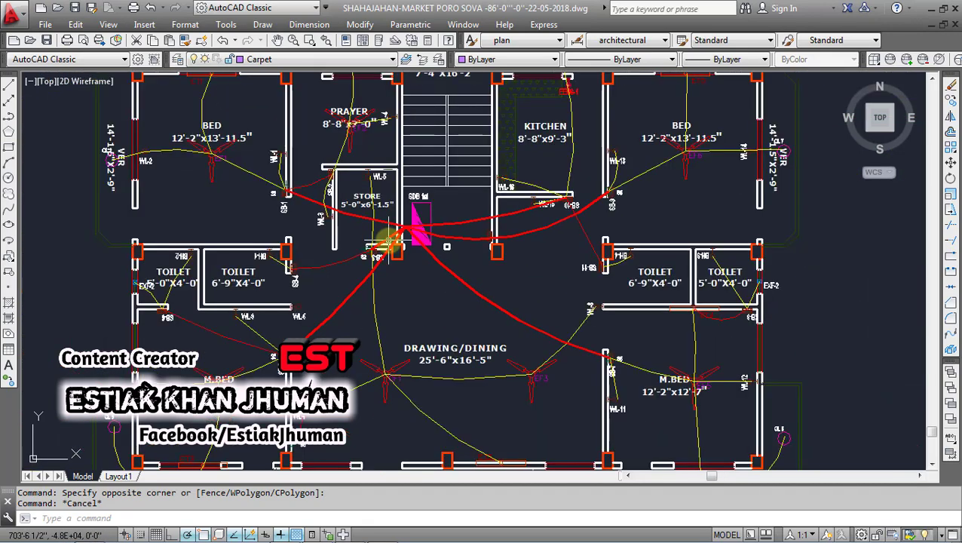
scroll(387, 241, "down", 2)
scroll(348, 175, "up", 4)
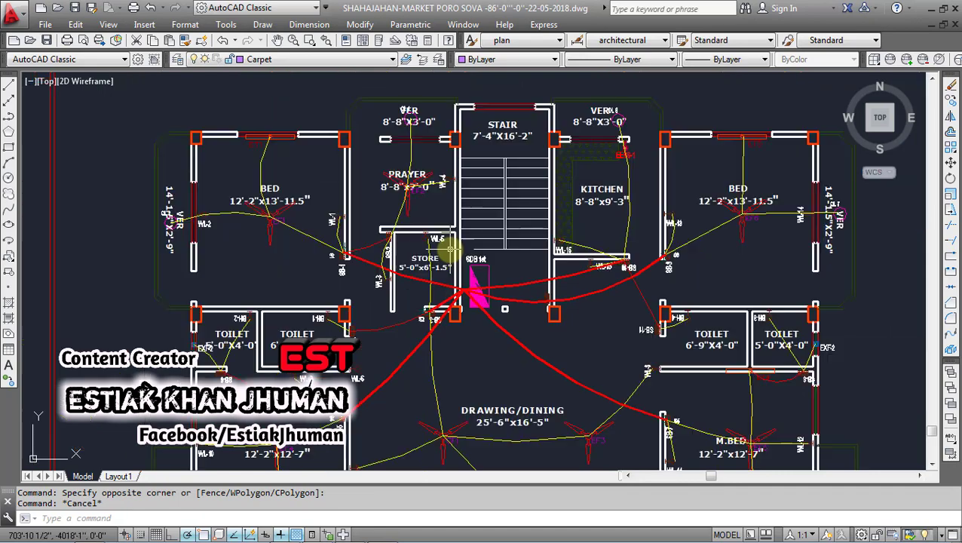
scroll(449, 249, "down", 2)
scroll(450, 248, "down", 2)
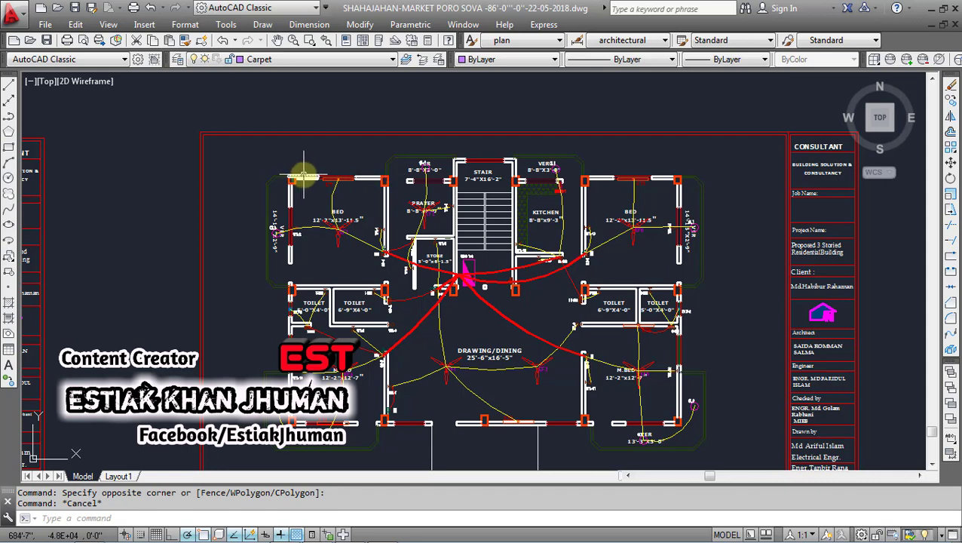
Zoom into the top-left bedroom, prayer room and stair area of the 1st floor plan
scroll(335, 185, "up", 4)
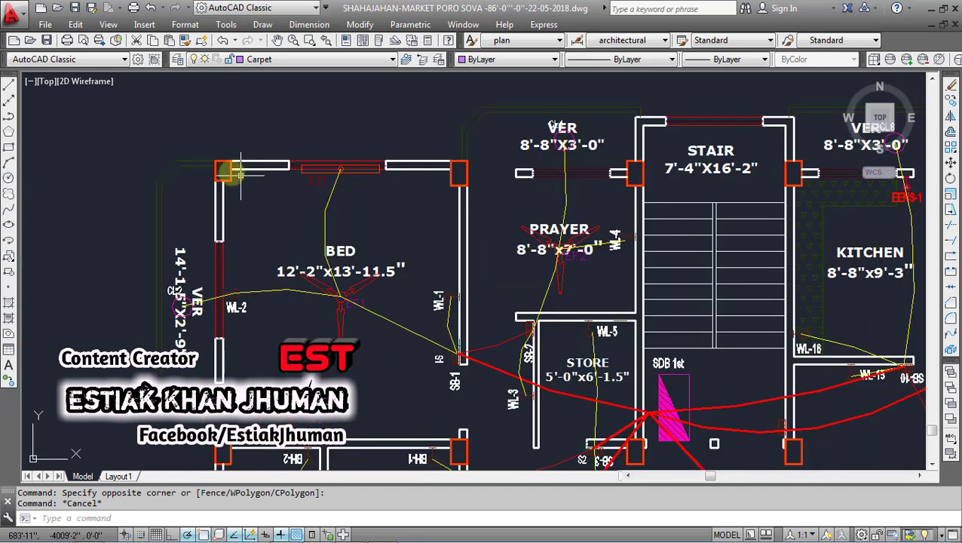
left_click(417, 205)
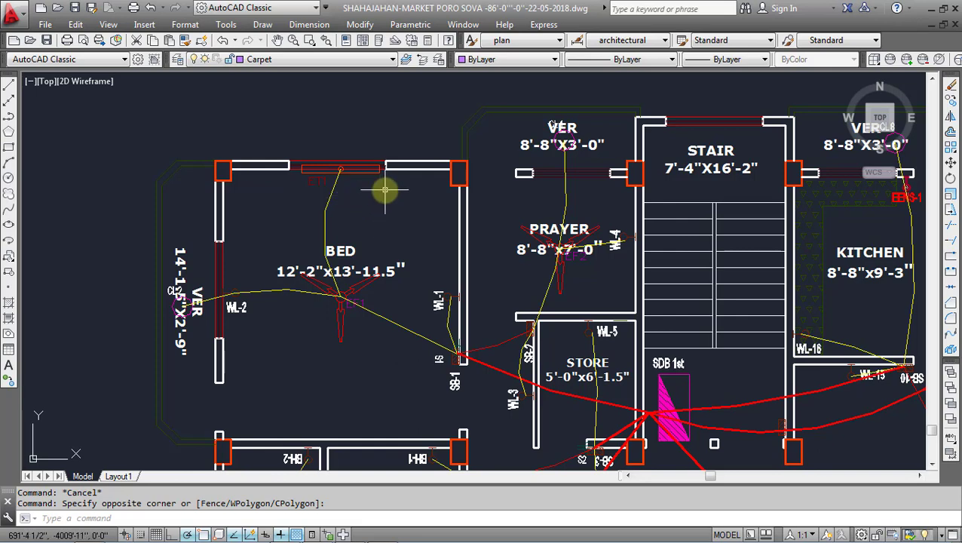
scroll(387, 194, "down", 2)
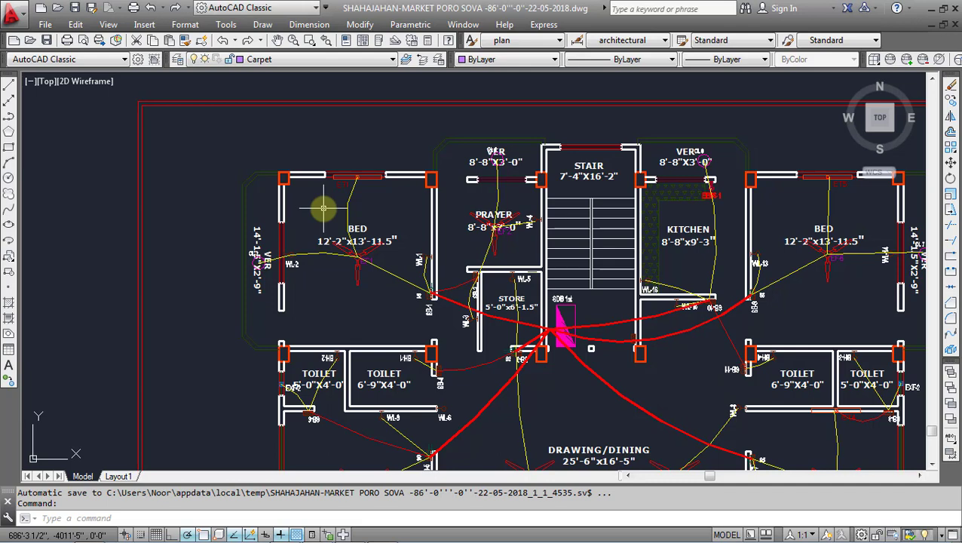
Pan and zoom out until all six floor-plan sheets and the detail sheets are visible
left_click(326, 193)
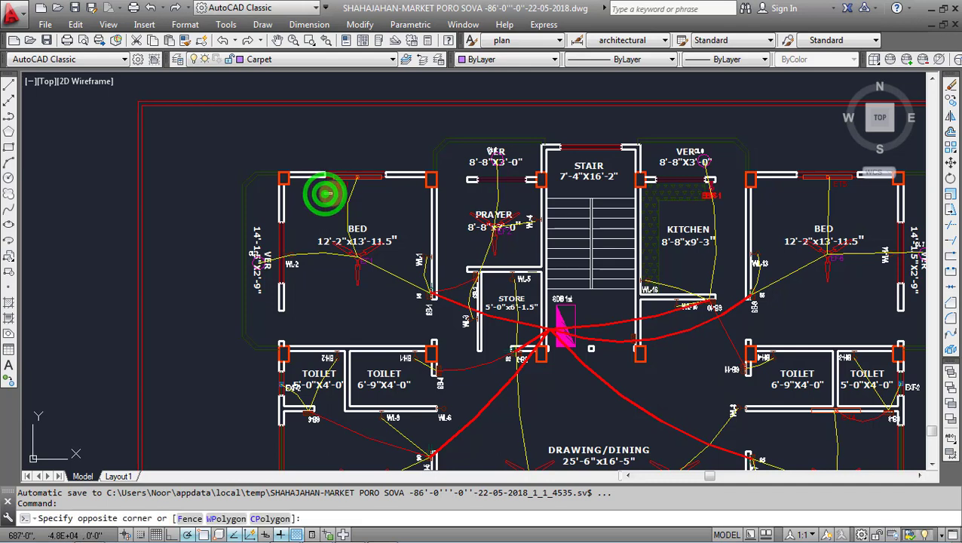
left_click(305, 221)
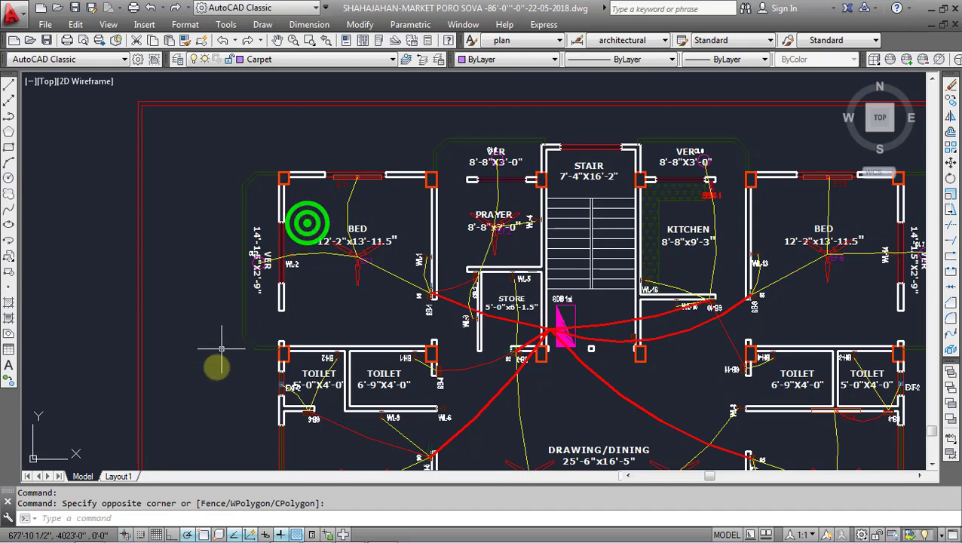
scroll(218, 366, "down", 2)
scroll(407, 408, "up", 1)
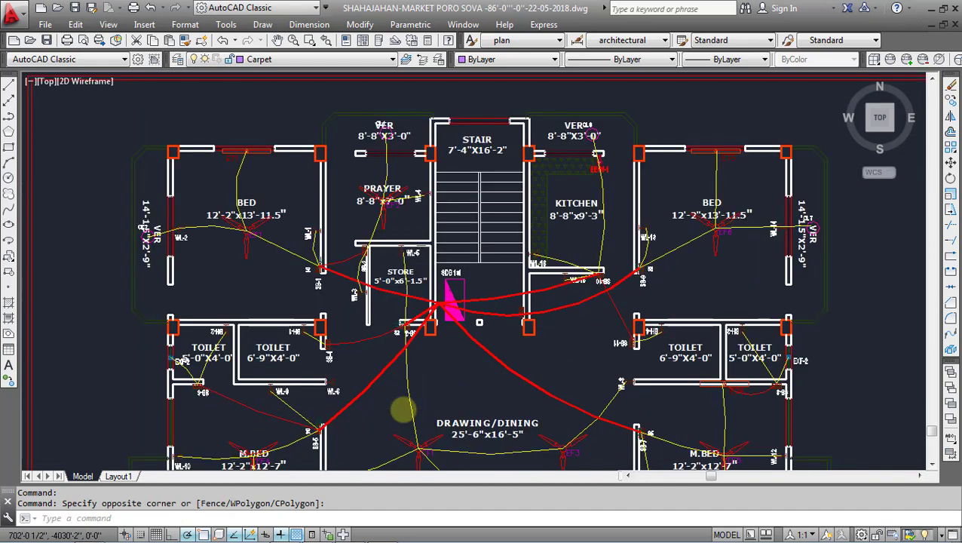
scroll(408, 408, "down", 1)
middle_click_drag(406, 407, 396, 337)
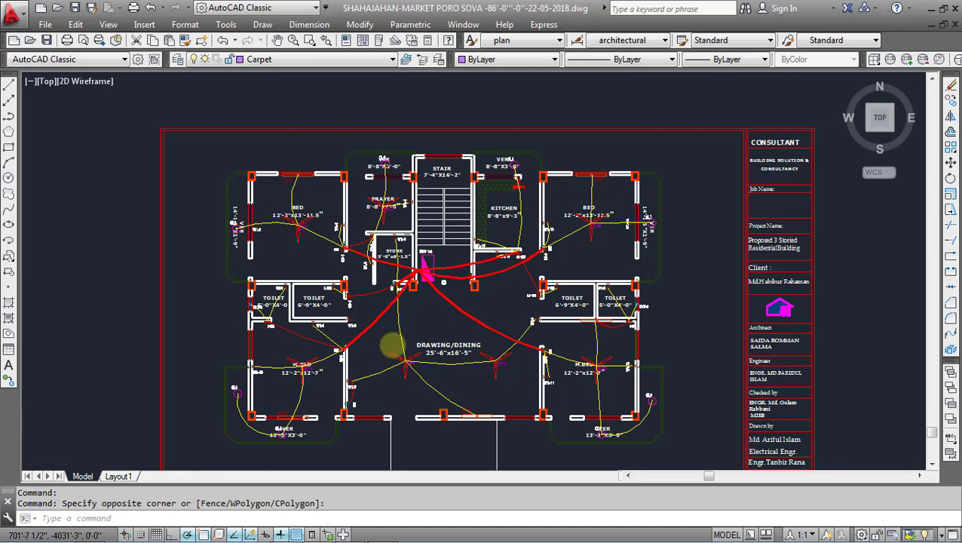
scroll(392, 343, "down", 1)
scroll(392, 345, "up", 3)
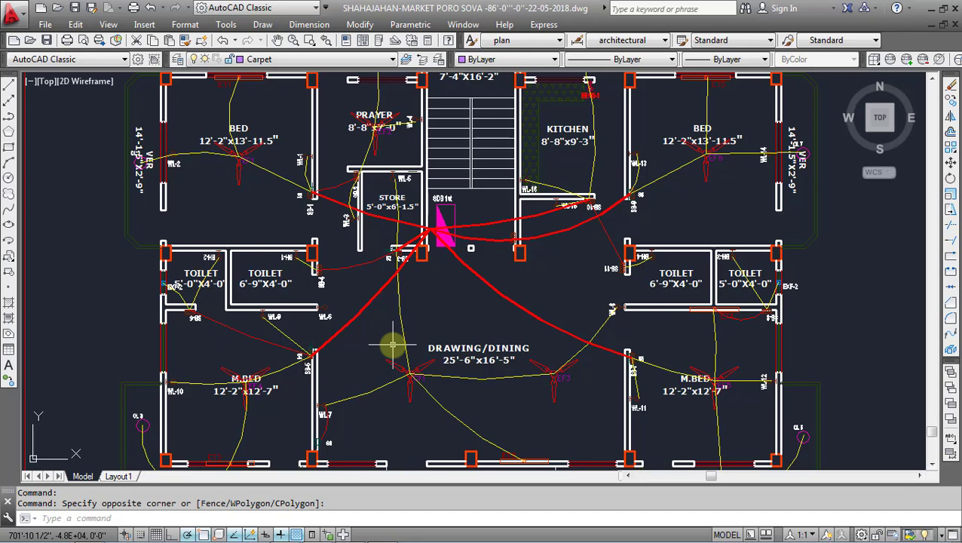
scroll(381, 348, "down", 1)
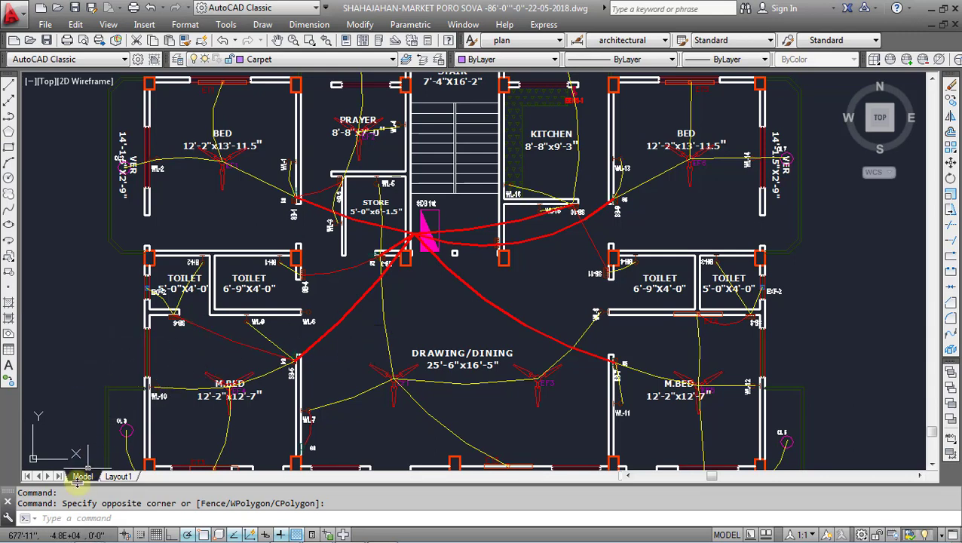
scroll(339, 272, "down", 2)
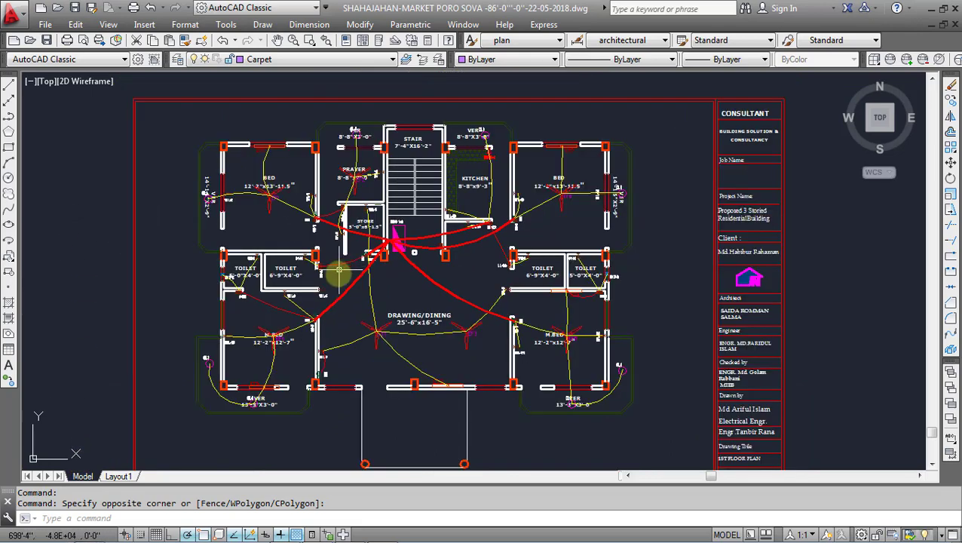
scroll(262, 155, "down", 2)
scroll(241, 189, "down", 1)
scroll(266, 180, "down", 3)
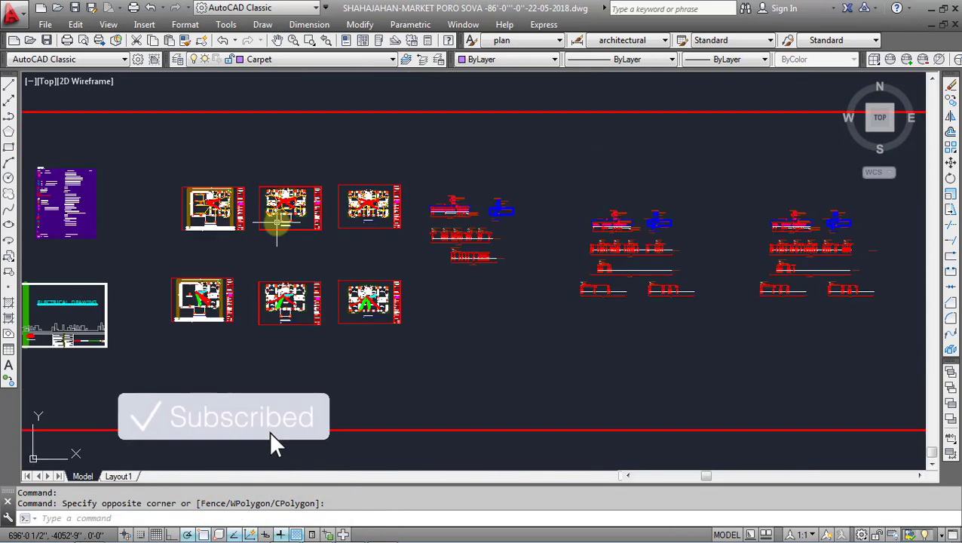
scroll(276, 222, "down", 2)
scroll(249, 233, "up", 2)
scroll(122, 111, "down", 2)
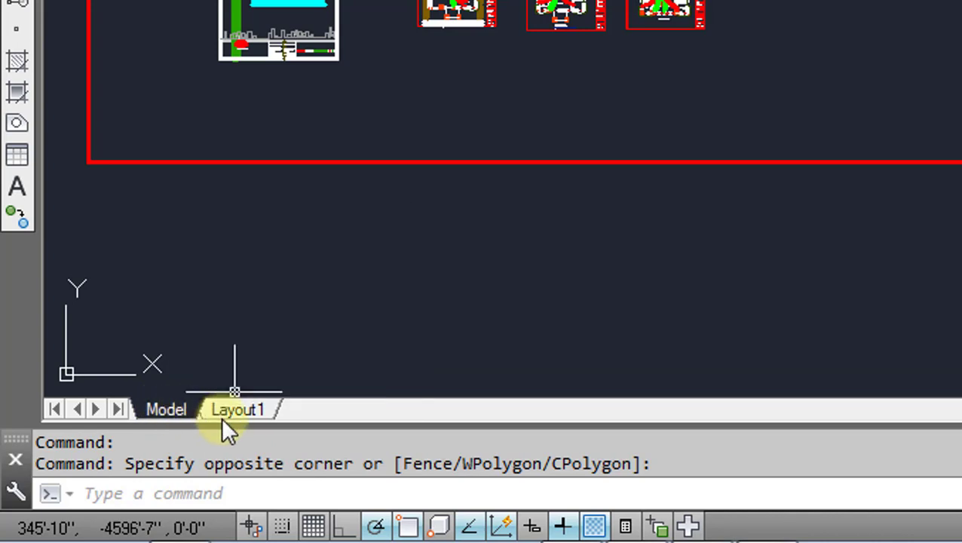
mouse_move(117, 476)
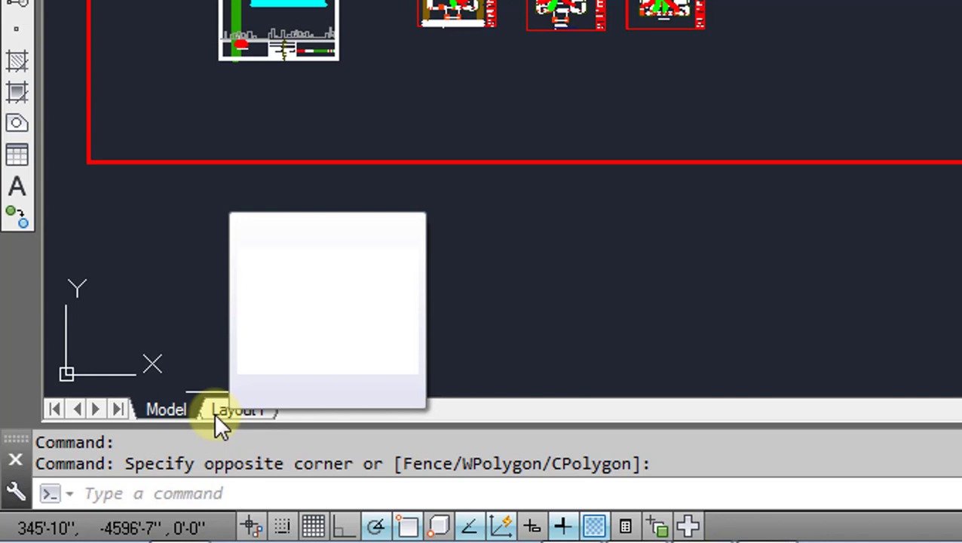
Create a new layout, Layout2, from the layout tabs' context menu
right_click(159, 409)
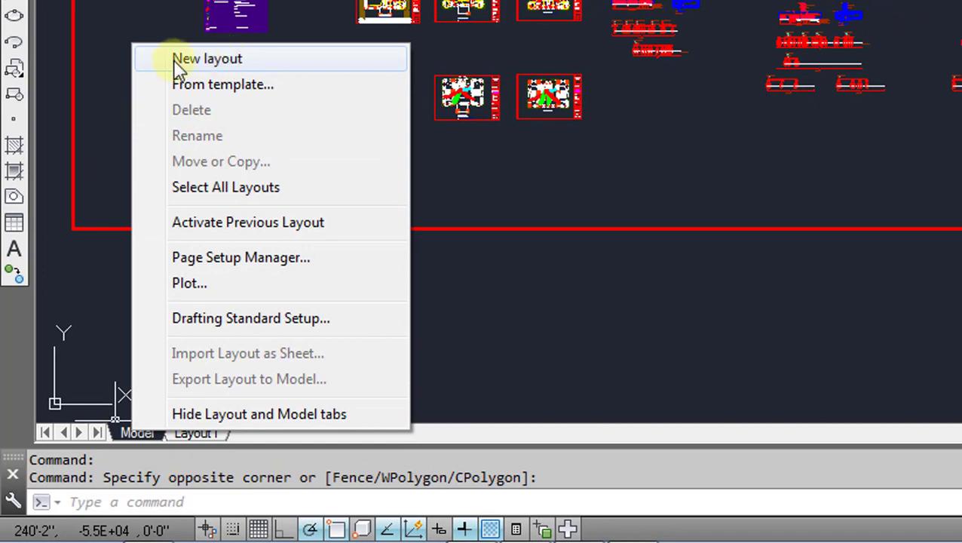
left_click(188, 62)
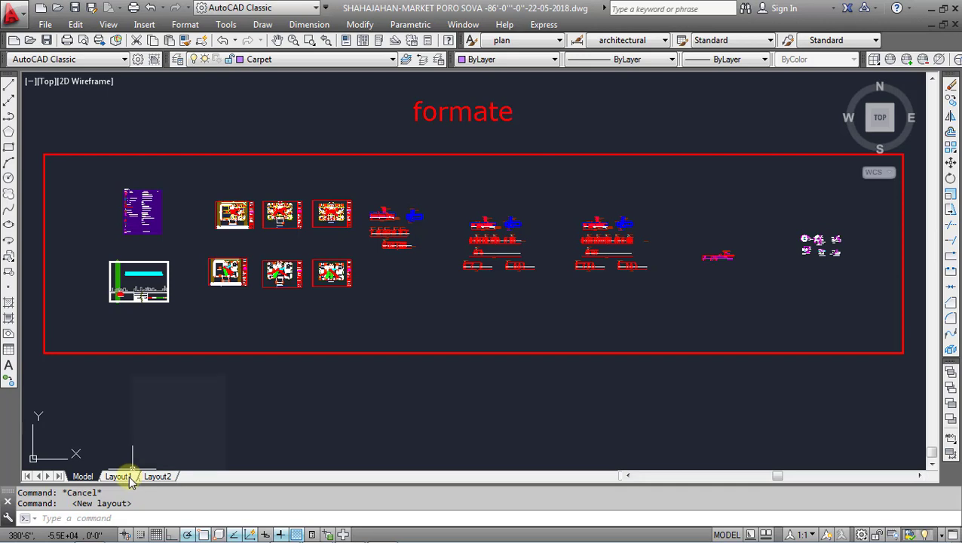
Check the empty Layout1 sheet and model space, then open Layout2
left_click(117, 477)
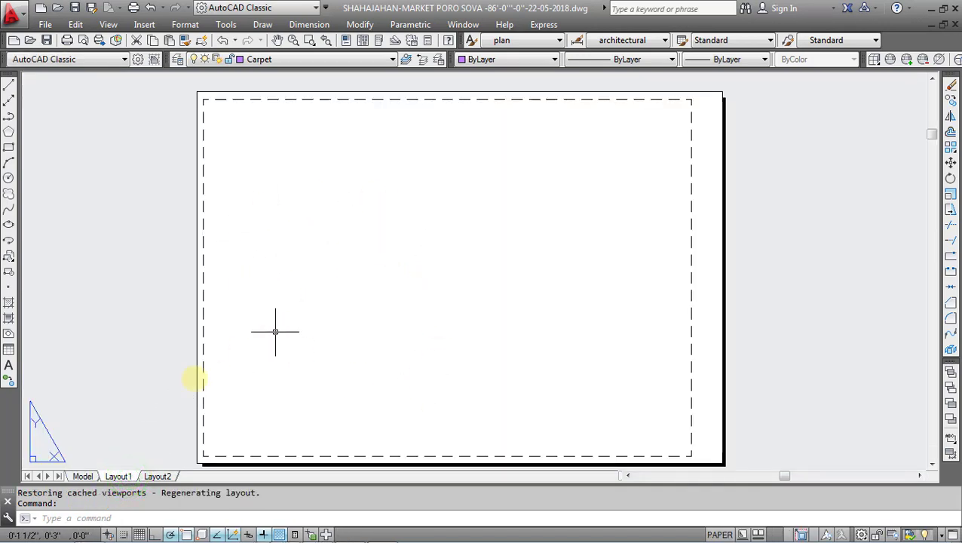
left_click(83, 476)
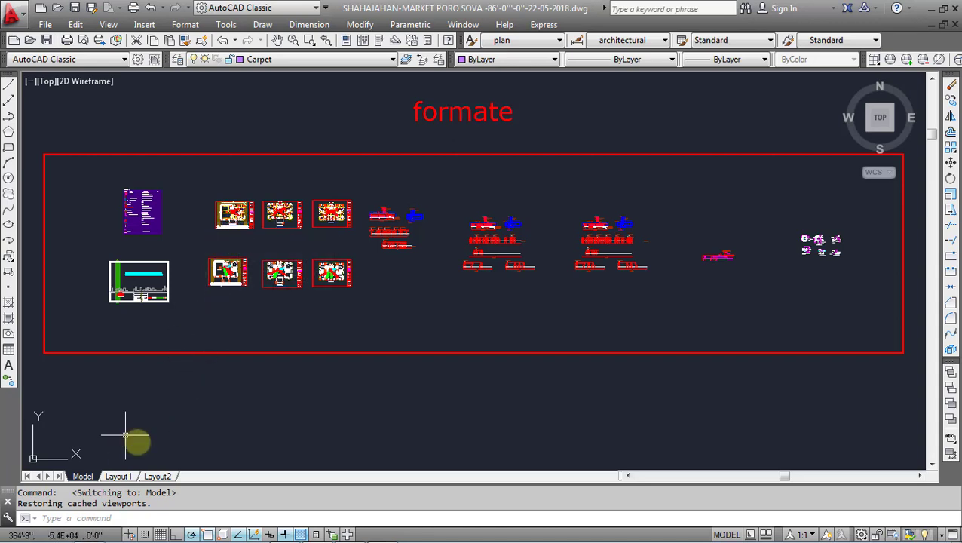
left_click(118, 477)
mouse_move(158, 477)
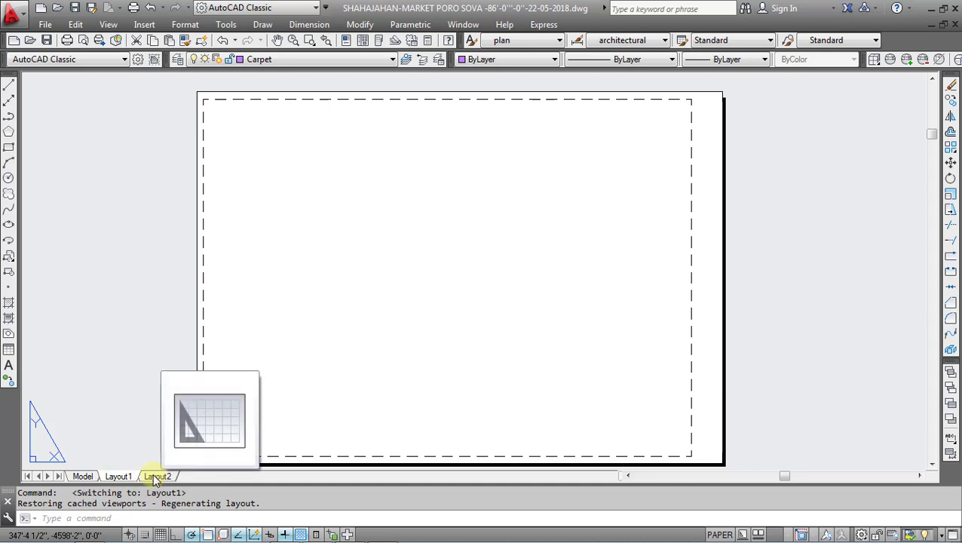
left_click(154, 477)
Dismiss the Layout2 tab menu and zoom around the Layout2 sheet
right_click(155, 477)
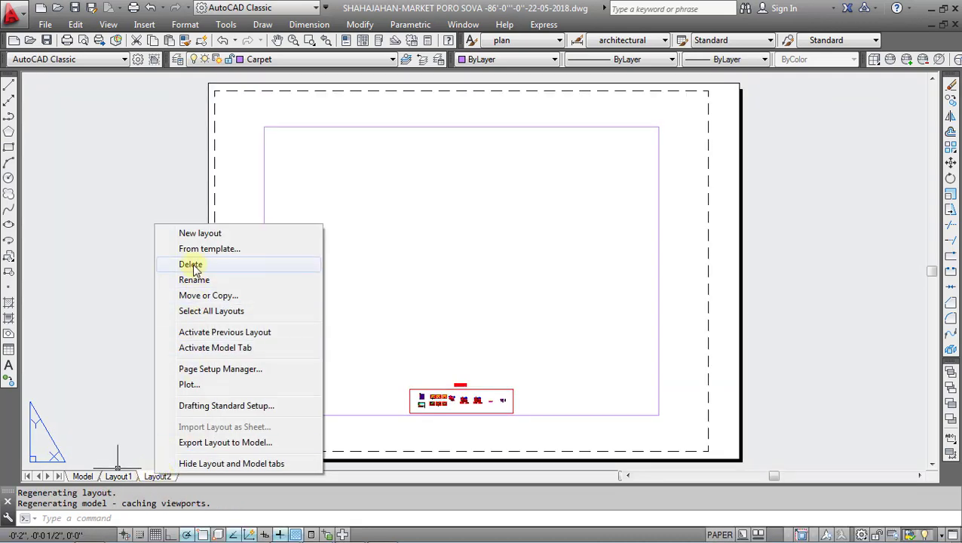
left_click(136, 313)
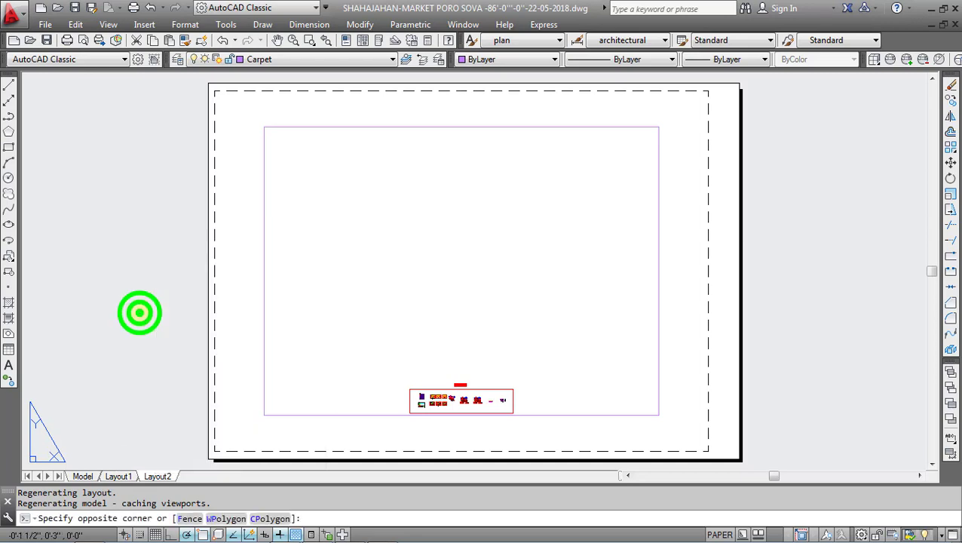
left_click(161, 422)
left_click(164, 475)
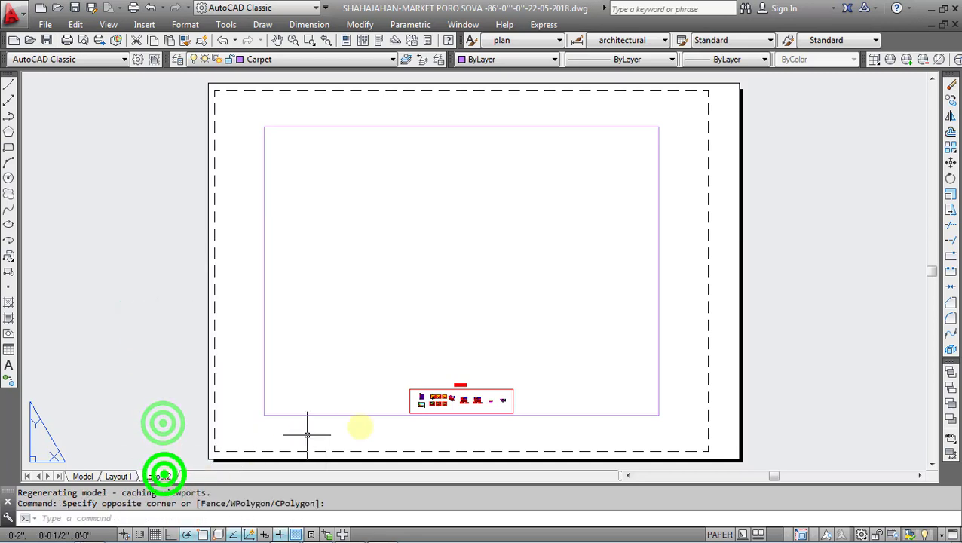
scroll(483, 418, "up", 5)
scroll(422, 385, "up", 3)
scroll(389, 370, "up", 4)
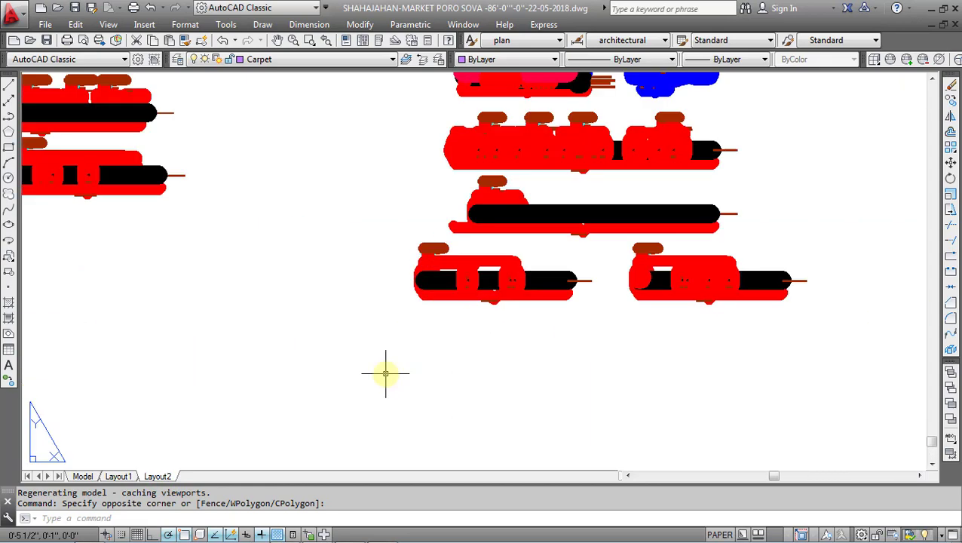
scroll(387, 372, "down", 4)
scroll(386, 372, "down", 4)
scroll(250, 350, "down", 5)
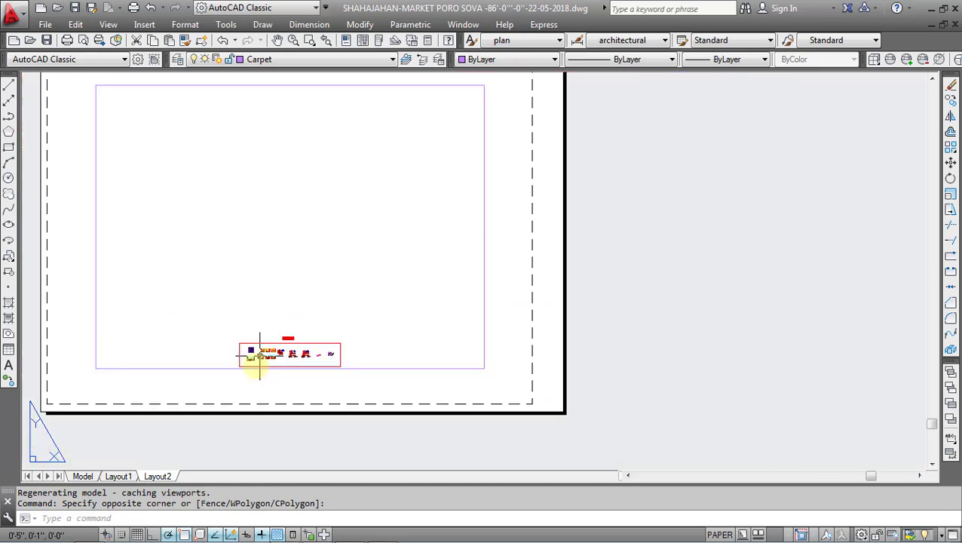
scroll(254, 354, "down", 2)
Window-select and delete the Layout2 viewport, then switch to Layout1
left_click(328, 367)
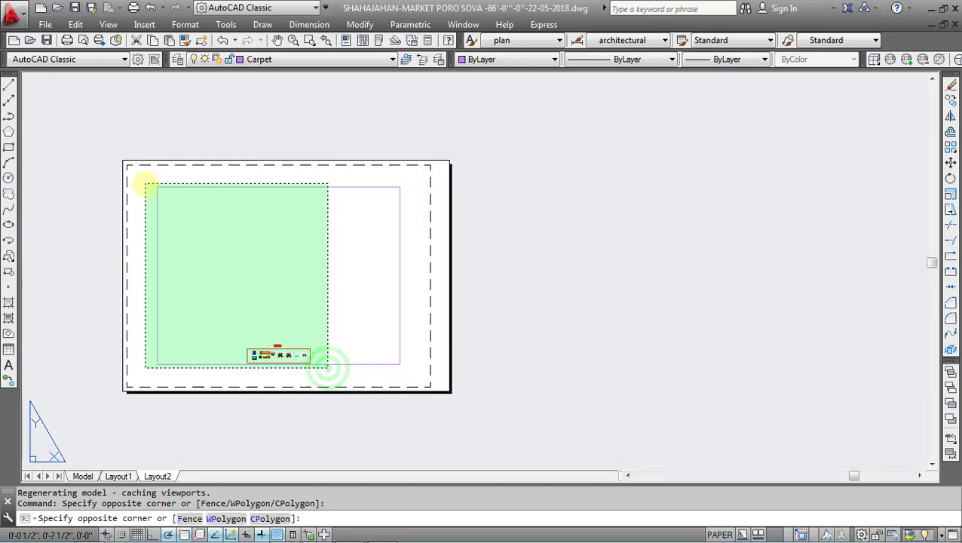
left_click(125, 162)
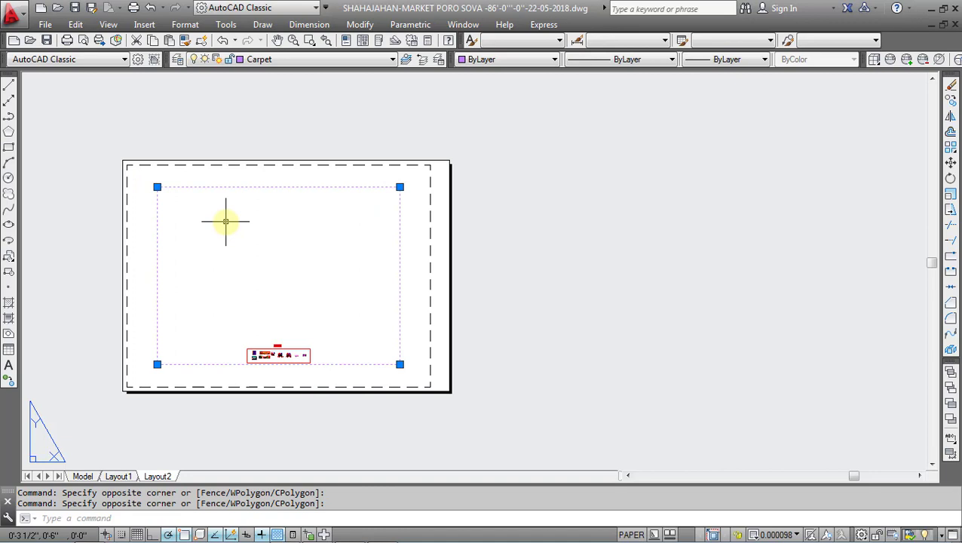
key("Delete")
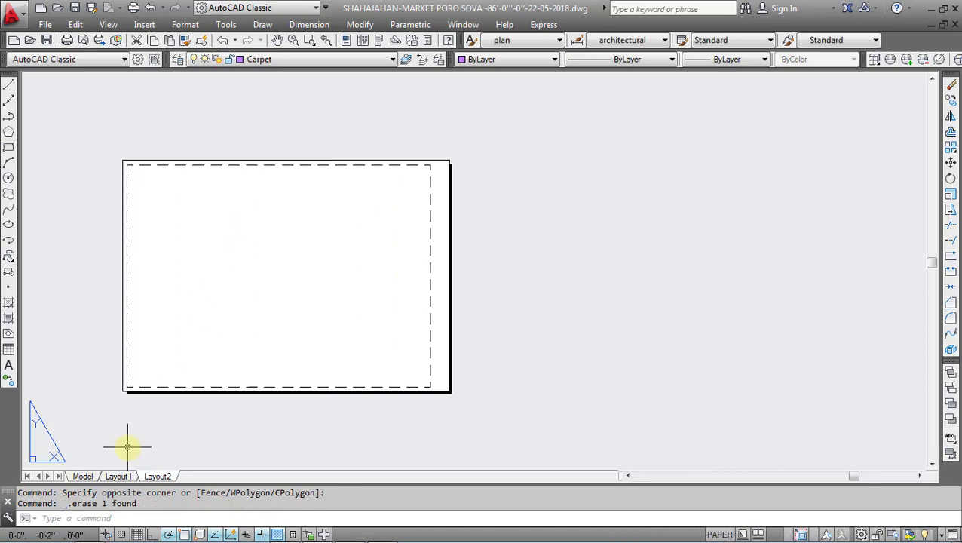
left_click(119, 476)
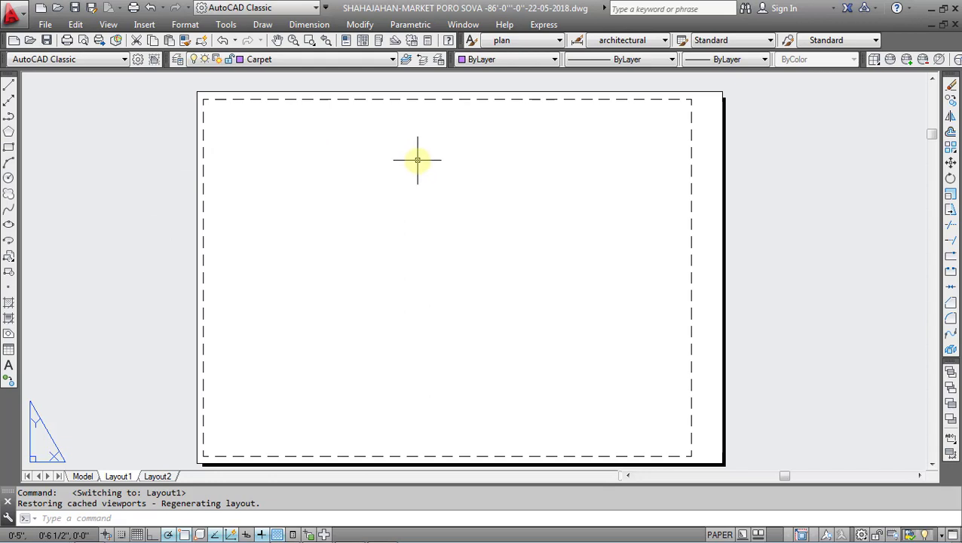
left_click(264, 295)
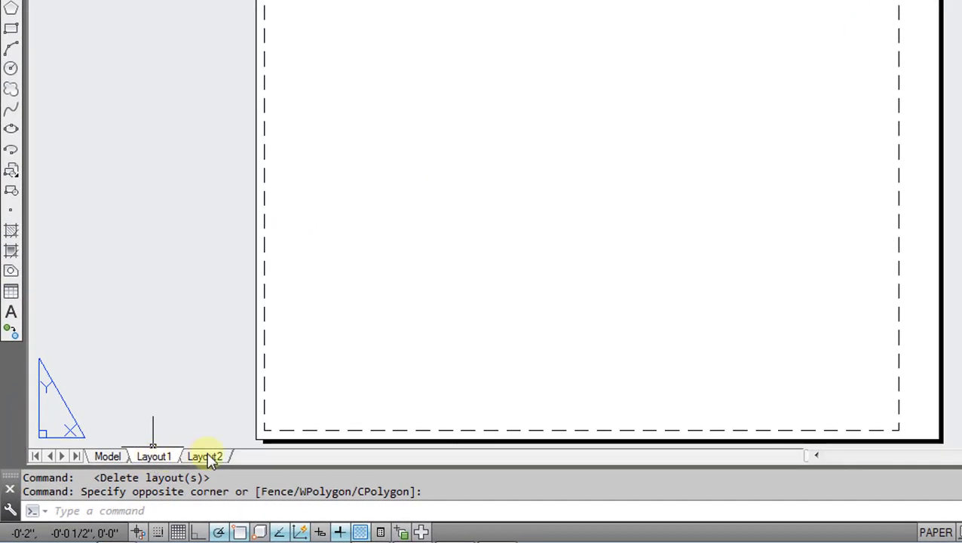
Open the context menu for the Layout1 tab
right_click(150, 458)
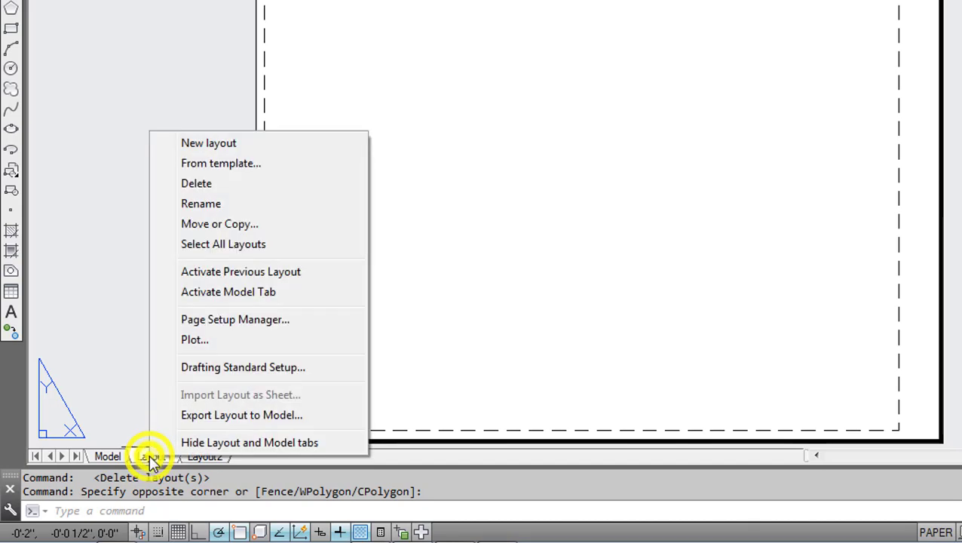
Open the Page Setup Manager with Layout1 selected and start a new page setup
left_click(309, 322)
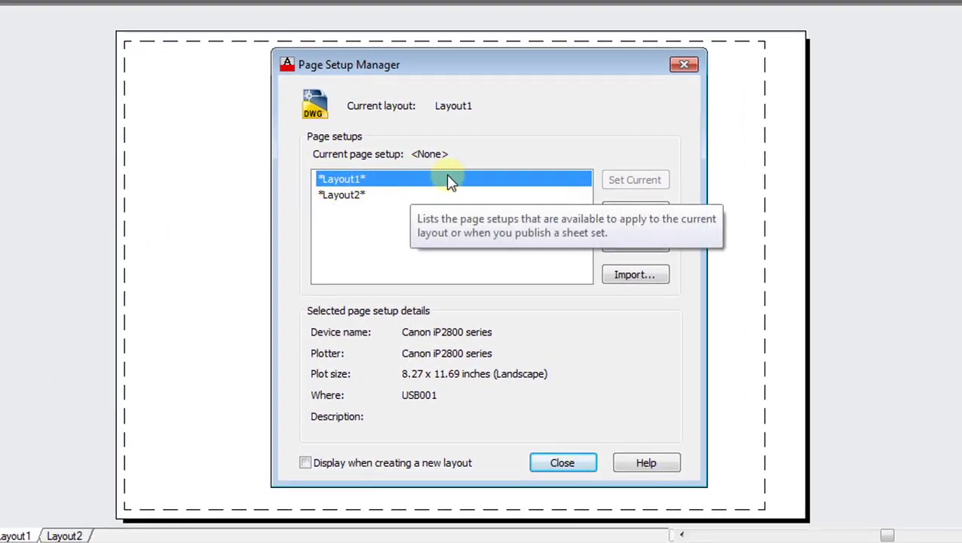
left_click(447, 181)
left_click(404, 191)
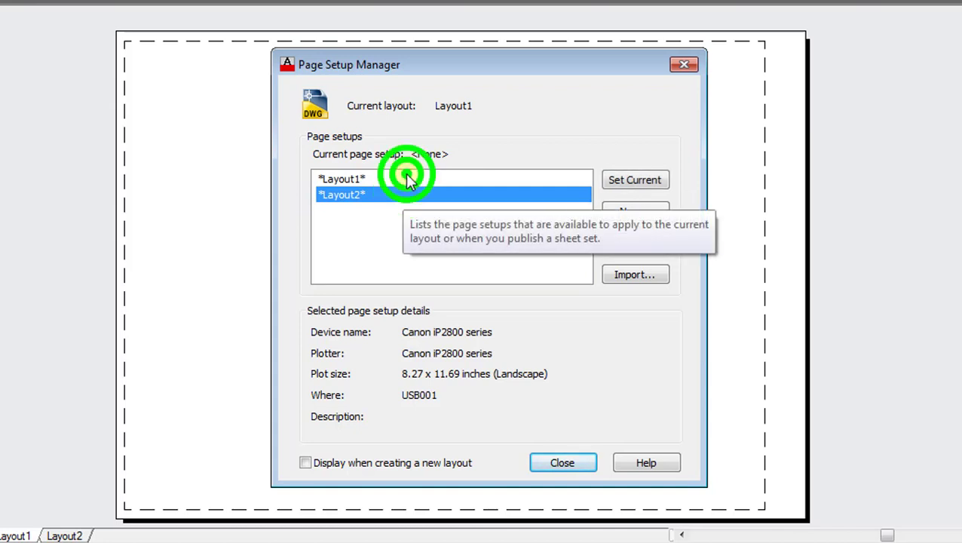
left_click(407, 179)
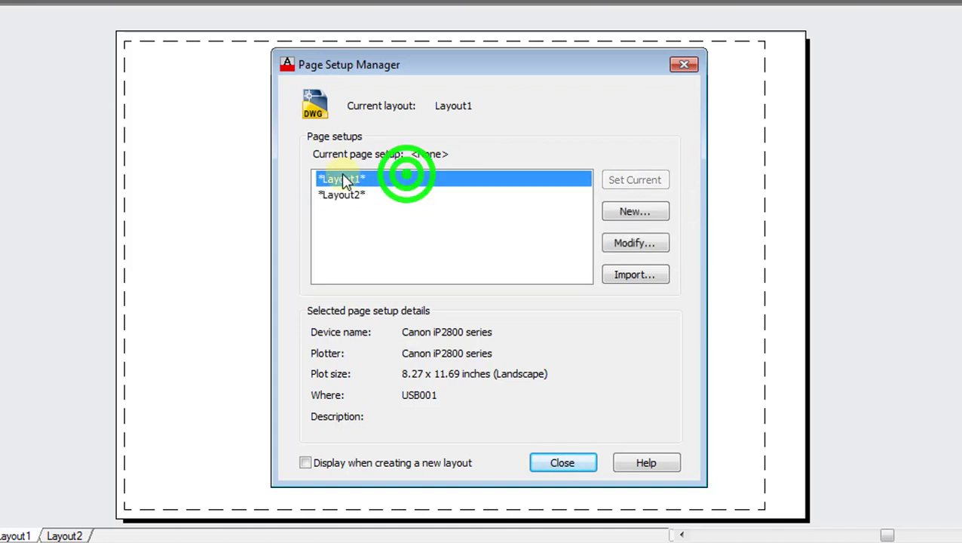
left_click(618, 213)
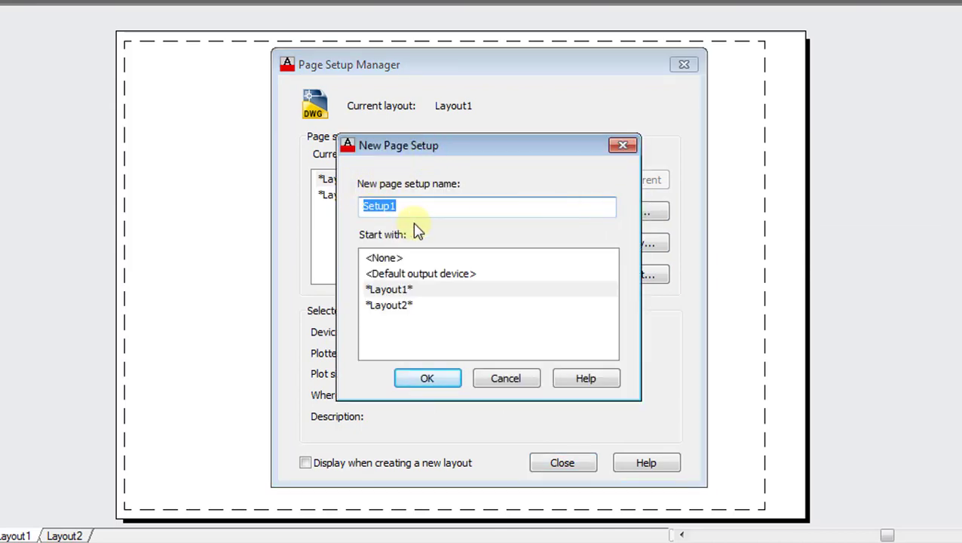
Create Setup1 from *Layout1* and set its printer to DWG To PDF.pc3
left_click(383, 289)
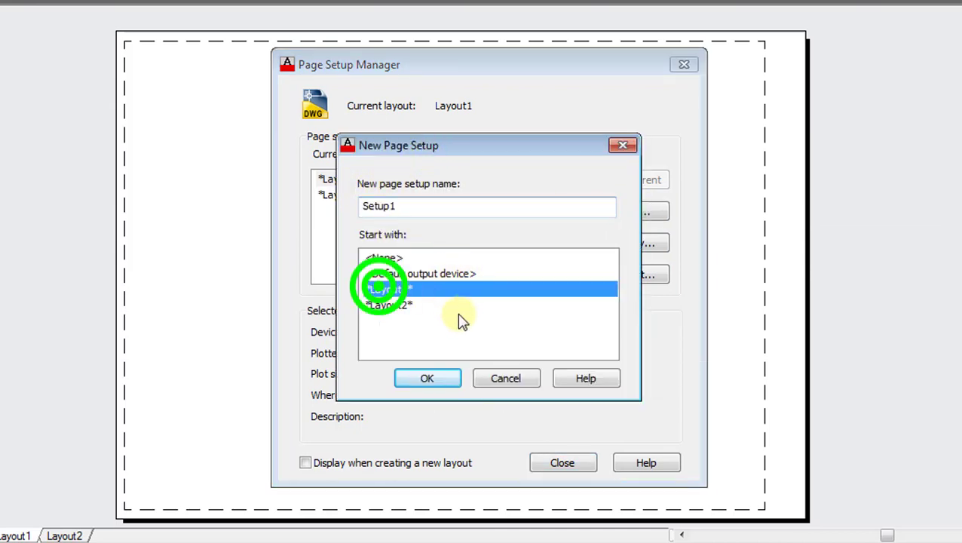
left_click(428, 379)
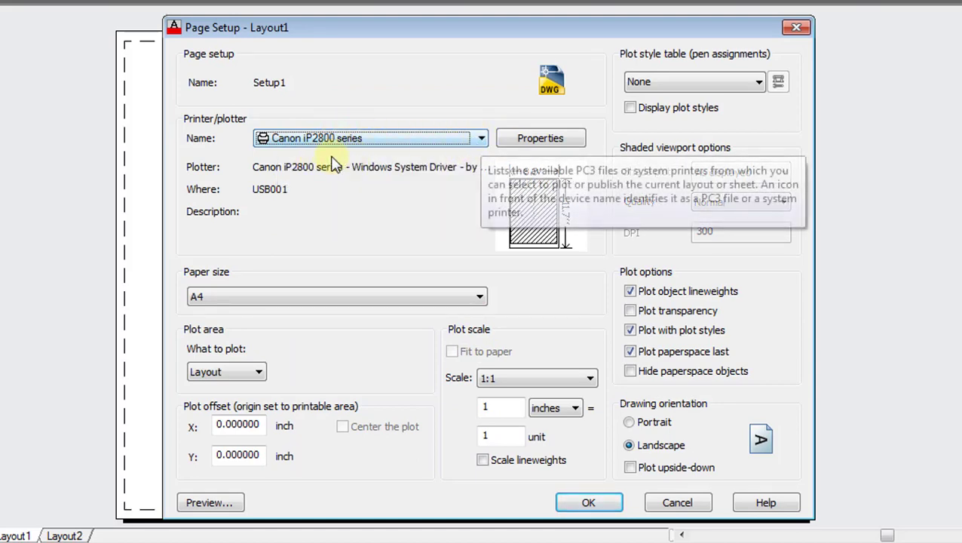
left_click(481, 138)
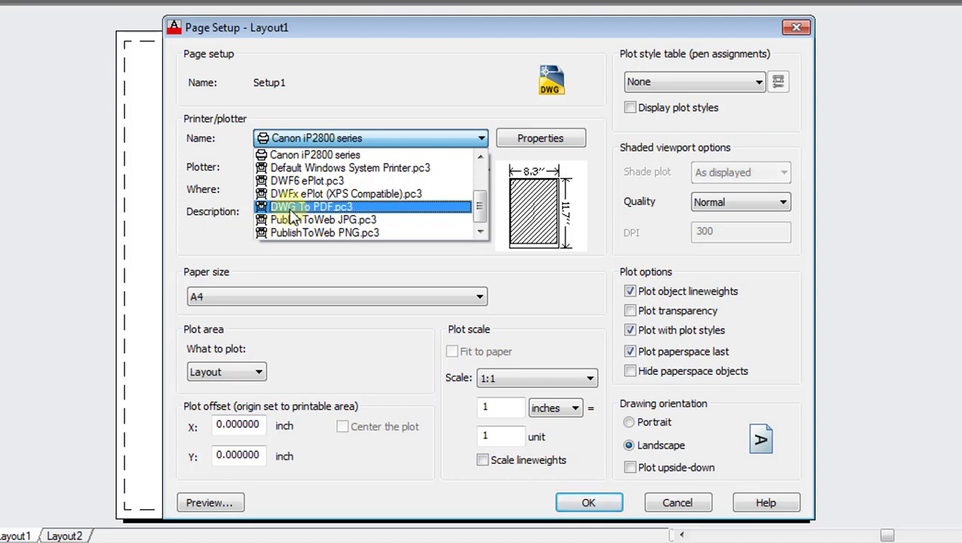
left_click(291, 208)
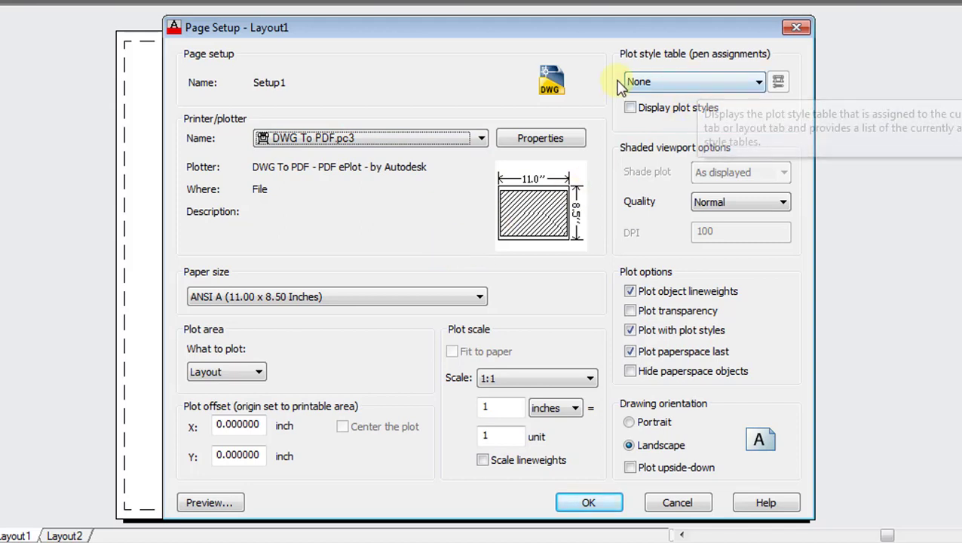
Apply the acad.ctb plot style table with plot styles displayed, keeping Normal shaded quality
left_click(656, 80)
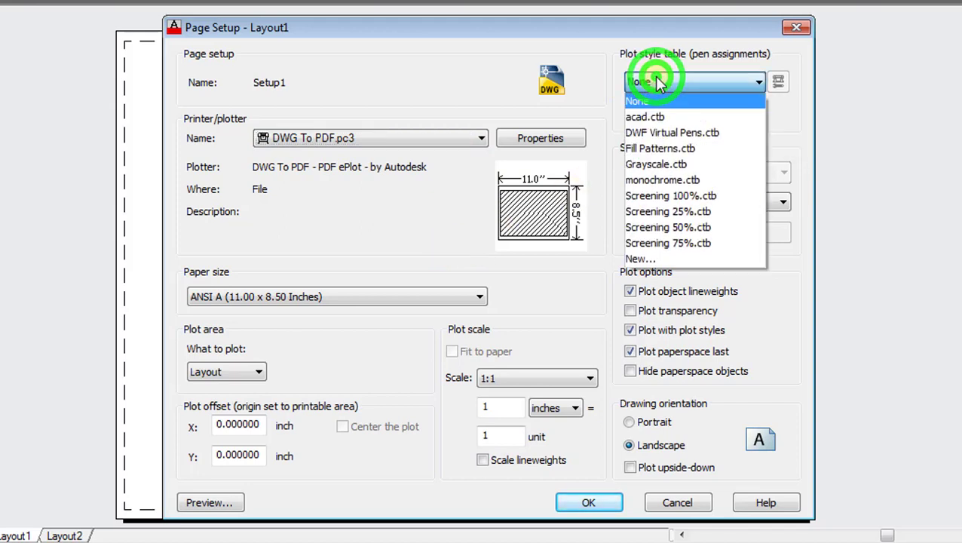
left_click(649, 117)
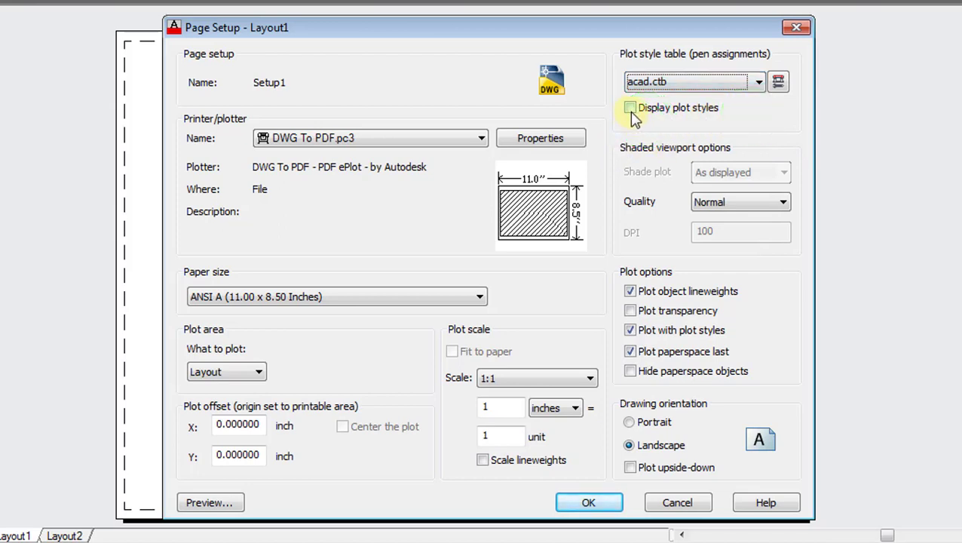
left_click(630, 107)
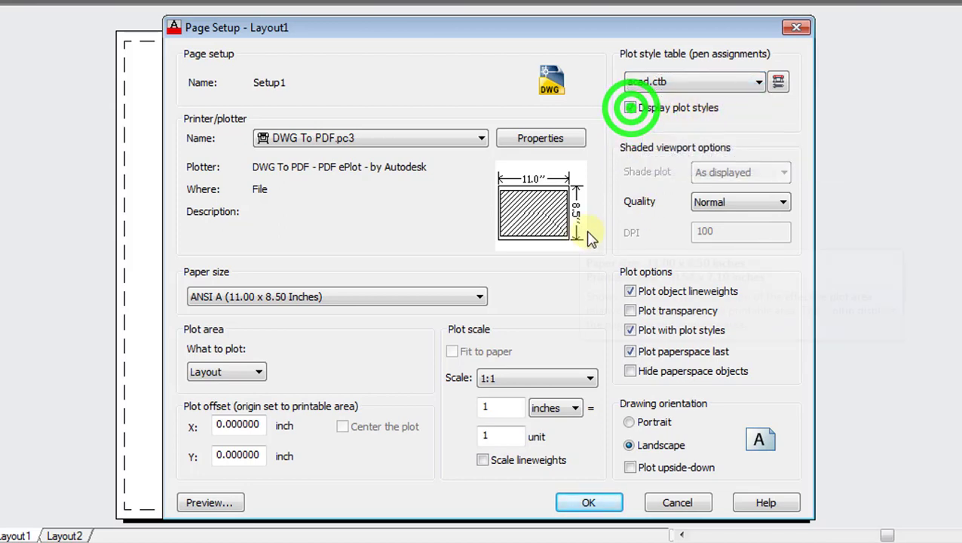
left_click(703, 210)
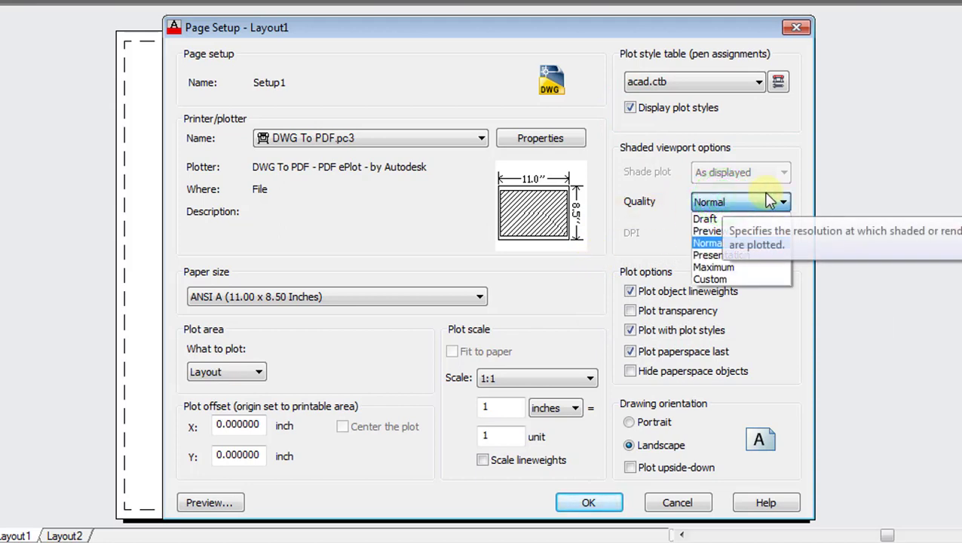
left_click(760, 239)
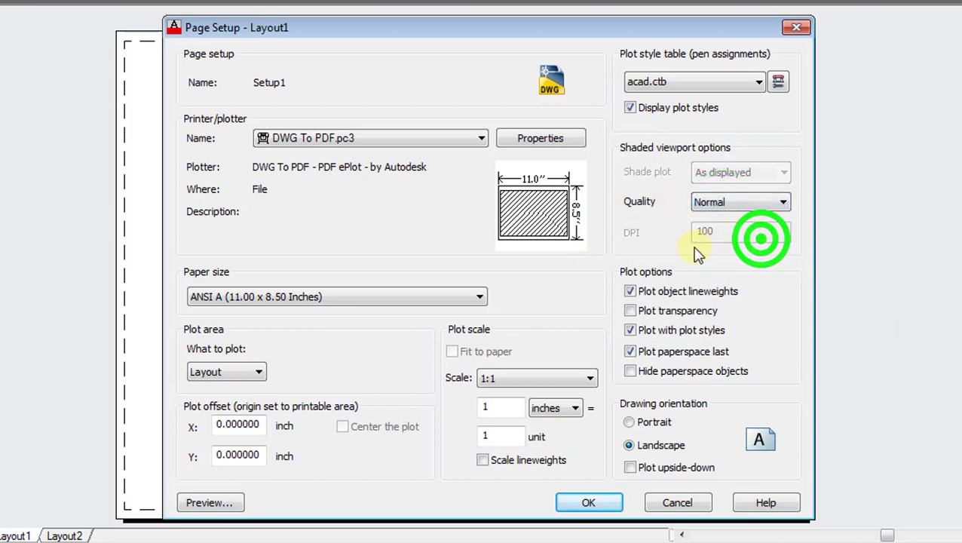
left_click(667, 243)
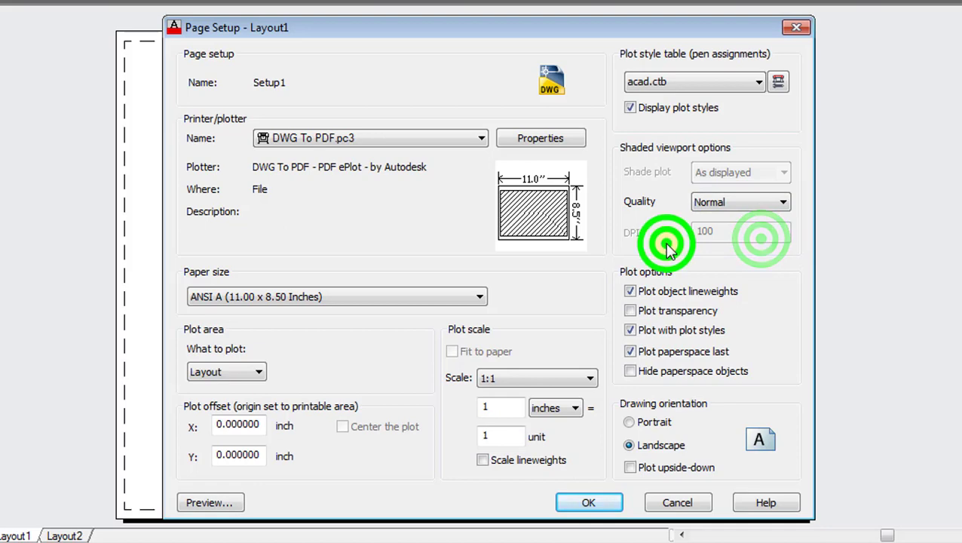
Give Setup1 ISO A3 (420.00 x 297.00 MM) paper, keep Layout as plot area, and confirm
left_click(249, 305)
scroll(234, 256, "up", 1)
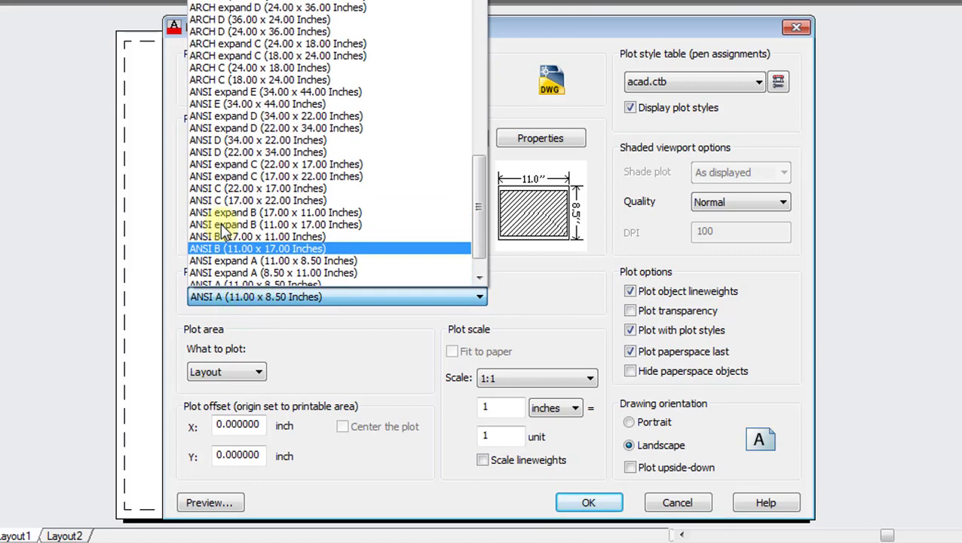
scroll(220, 226, "up", 1)
scroll(220, 219, "up", 1)
scroll(223, 180, "up", 1)
scroll(223, 147, "up", 1)
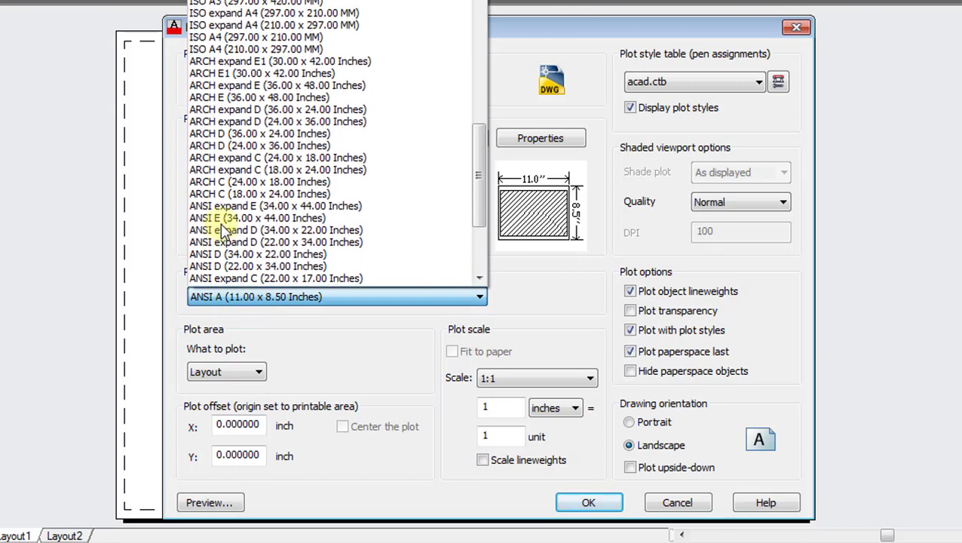
scroll(230, 121, "up", 1)
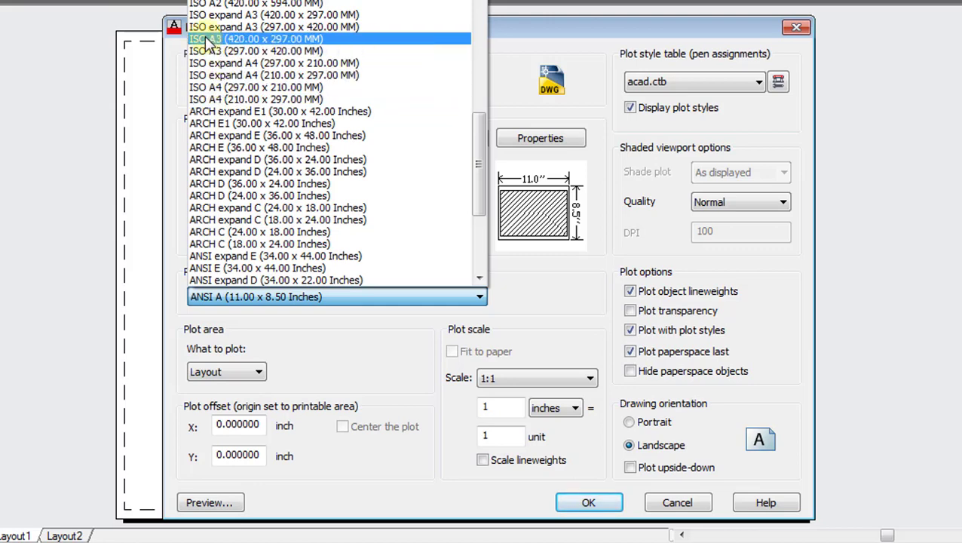
left_click(208, 39)
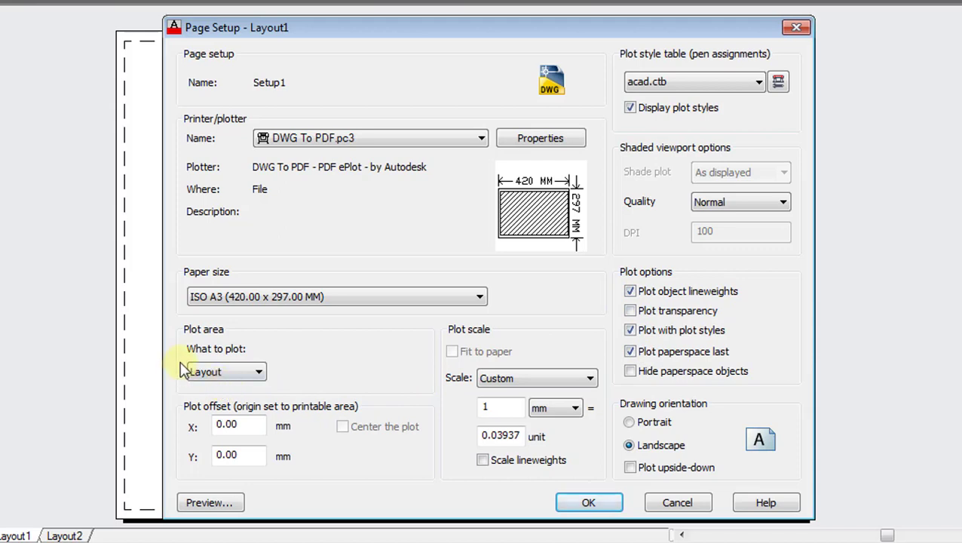
left_click(229, 373)
left_click(226, 373)
left_click(396, 475)
Confirm Setup1, set it current for Layout1, and close the Page Setup Manager
left_click(568, 503)
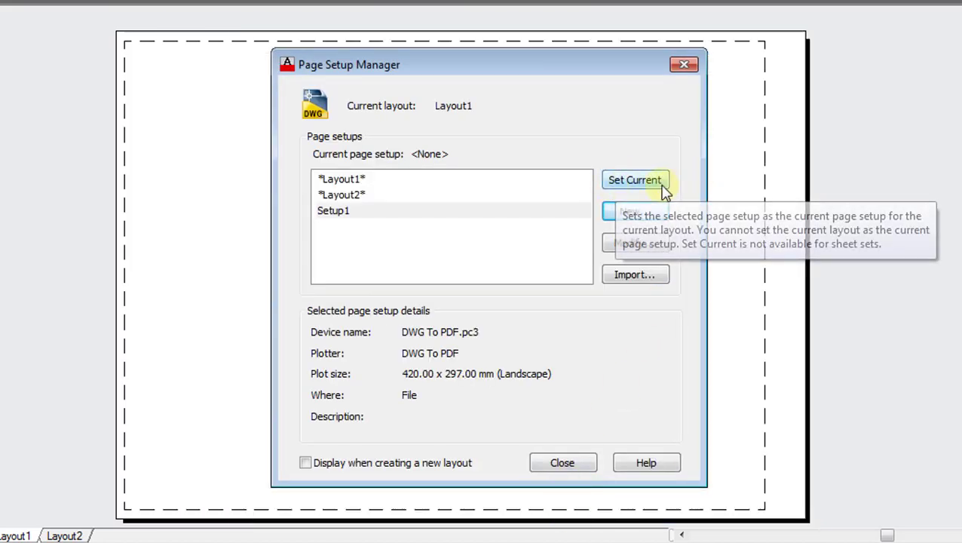
left_click(624, 179)
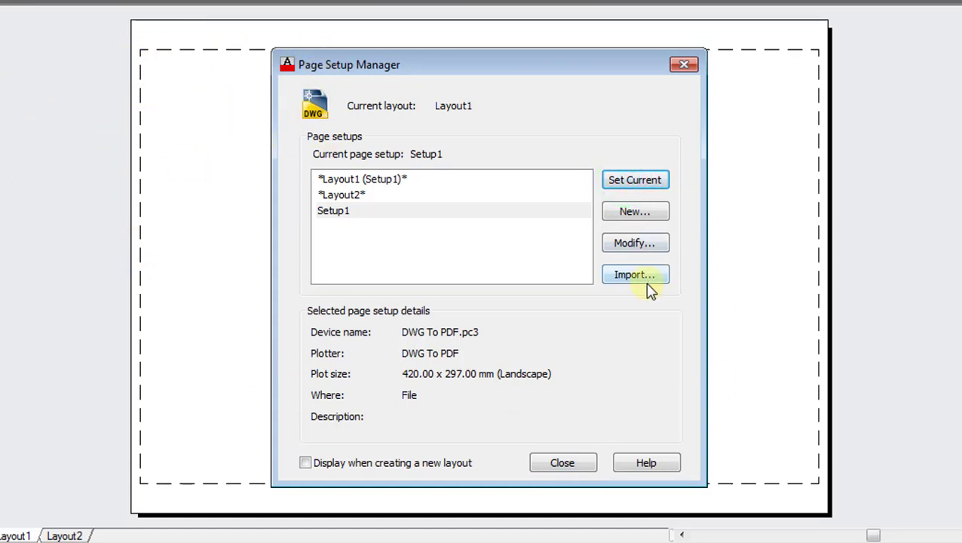
left_click(558, 464)
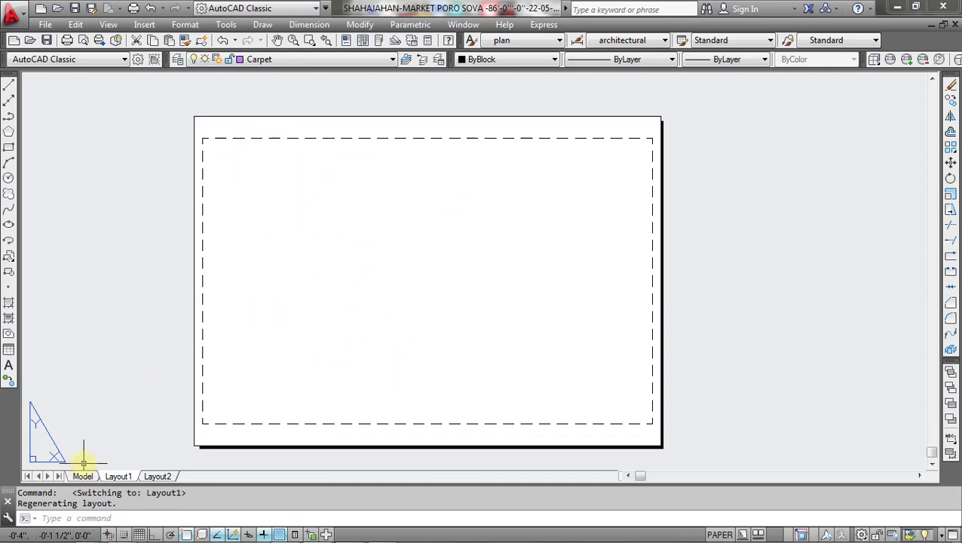
Cut a plan's title-block frame in model space and paste it right of the floor plans
left_click(86, 436)
left_click(555, 280)
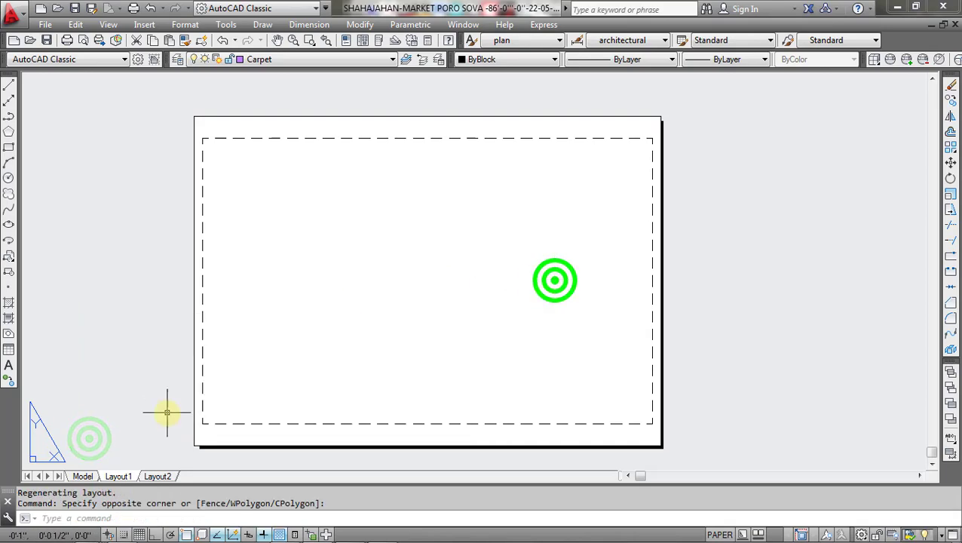
left_click(84, 477)
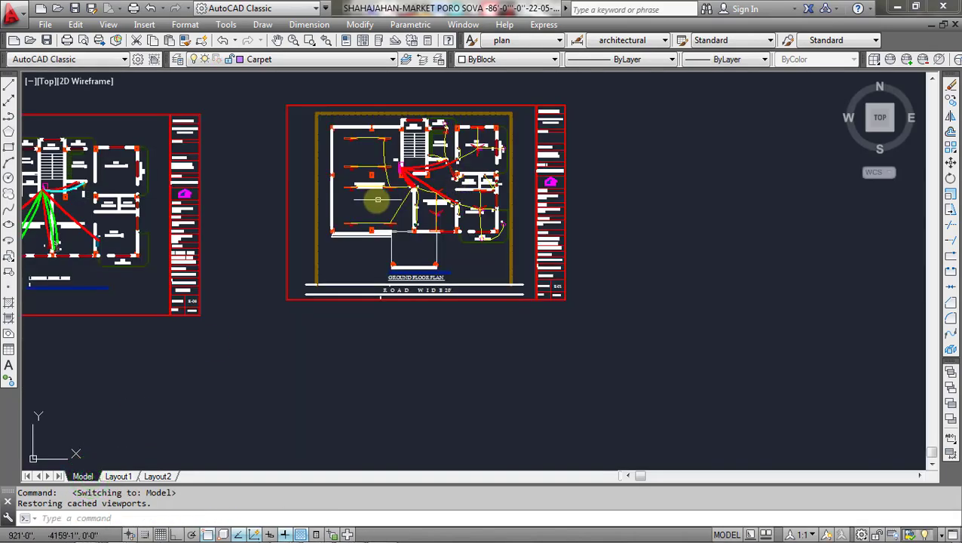
scroll(377, 199, "down", 2)
middle_click_drag(226, 211, 403, 251)
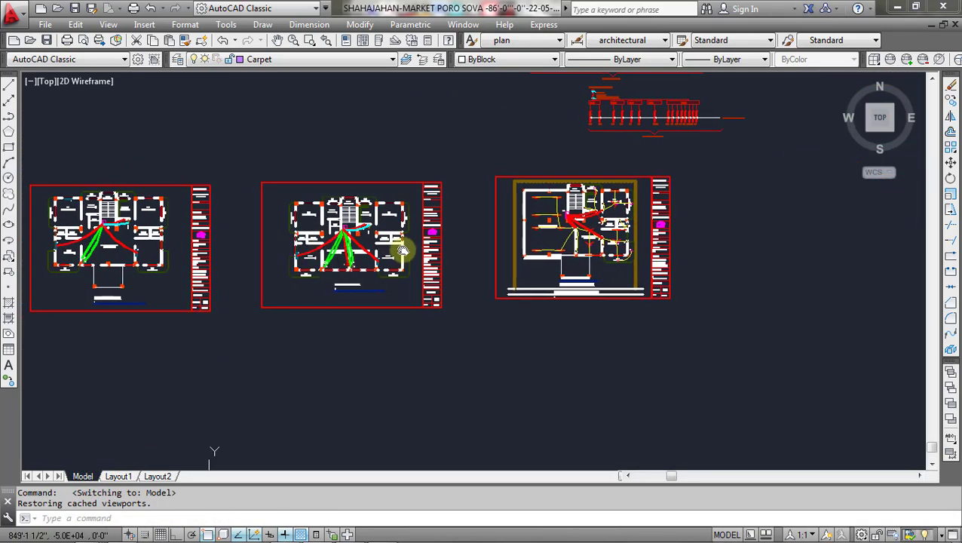
scroll(428, 229, "up", 3)
scroll(422, 144, "up", 2)
scroll(424, 141, "down", 4)
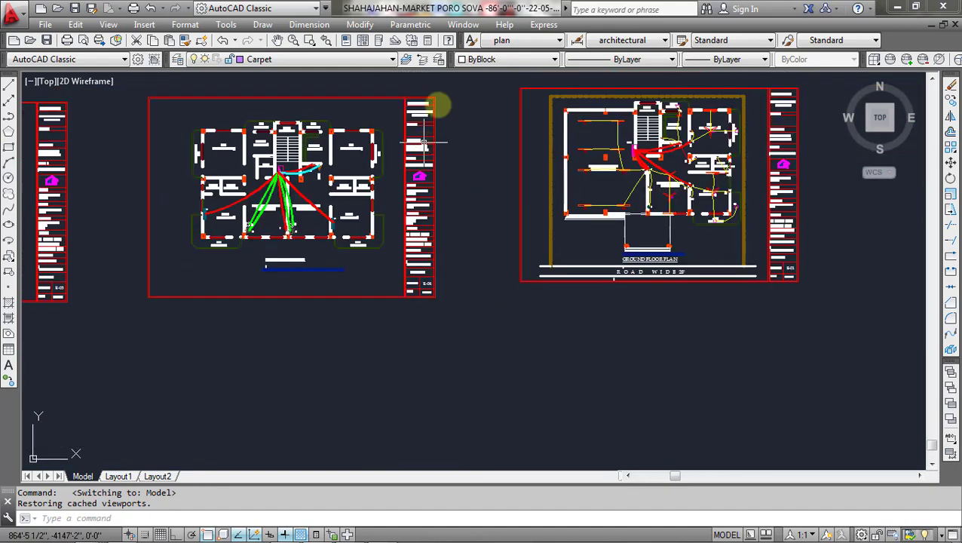
scroll(438, 91, "up", 4)
scroll(438, 91, "down", 4)
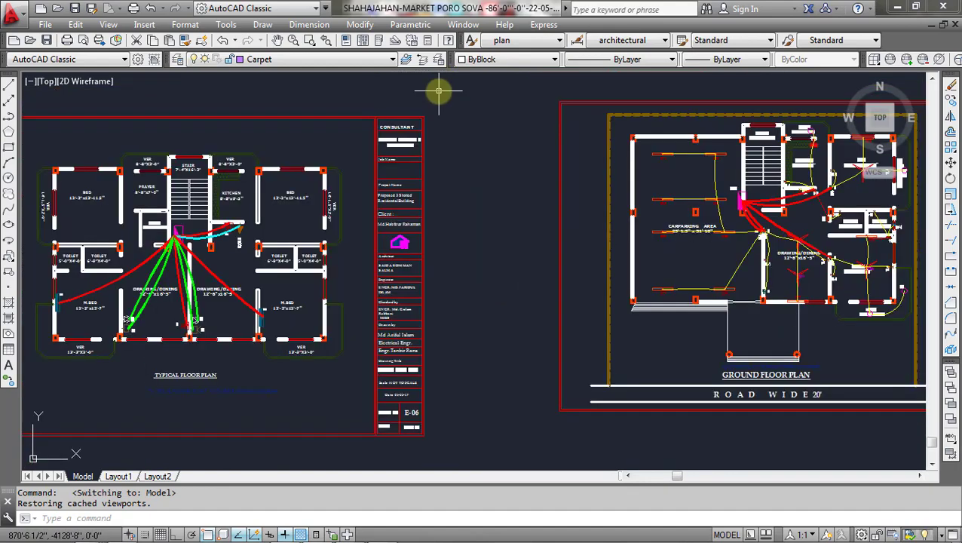
left_click(438, 90)
left_click(362, 458)
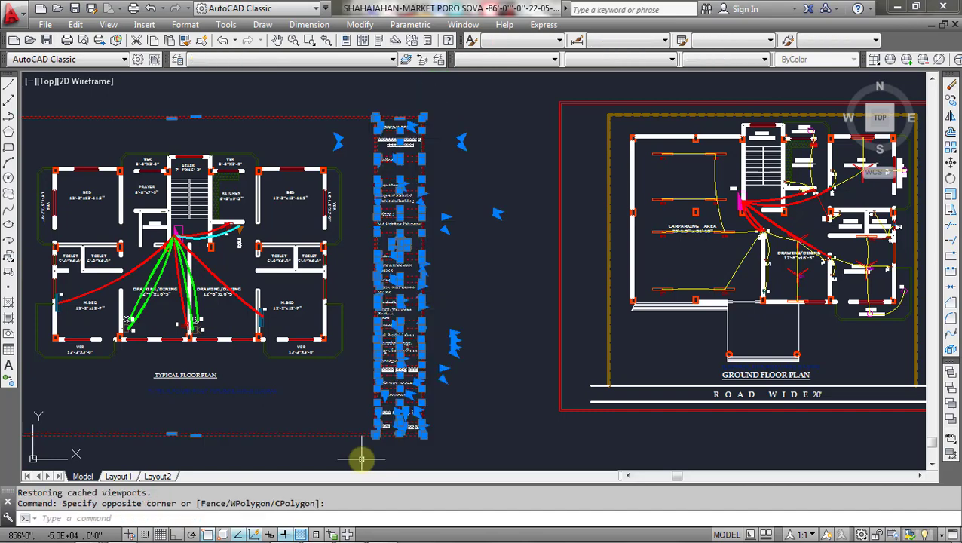
scroll(489, 377, "down", 3)
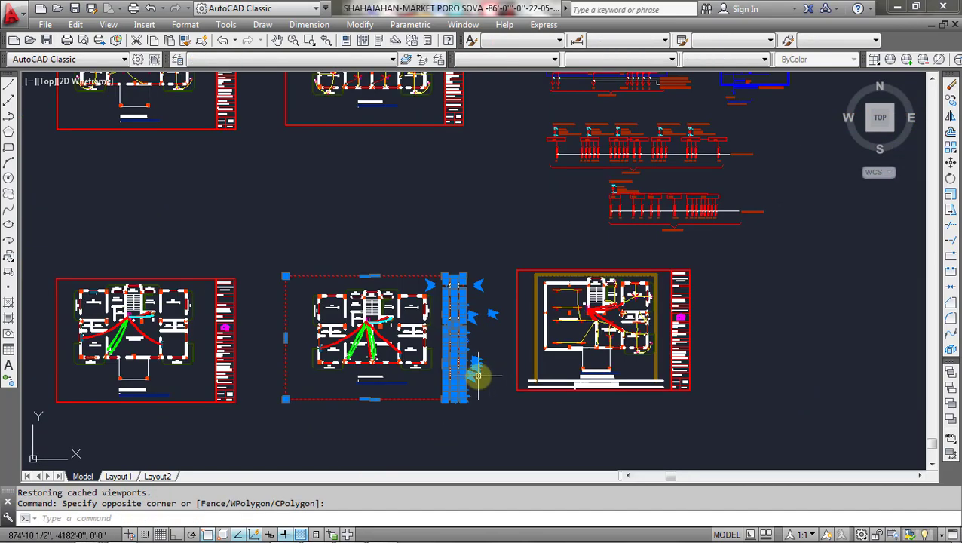
key("ctrl+x")
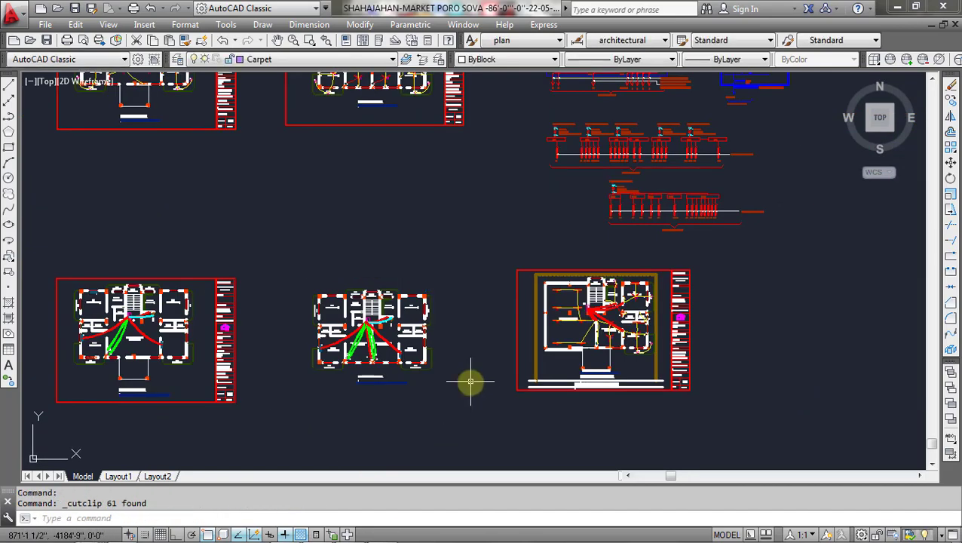
key("ctrl+v")
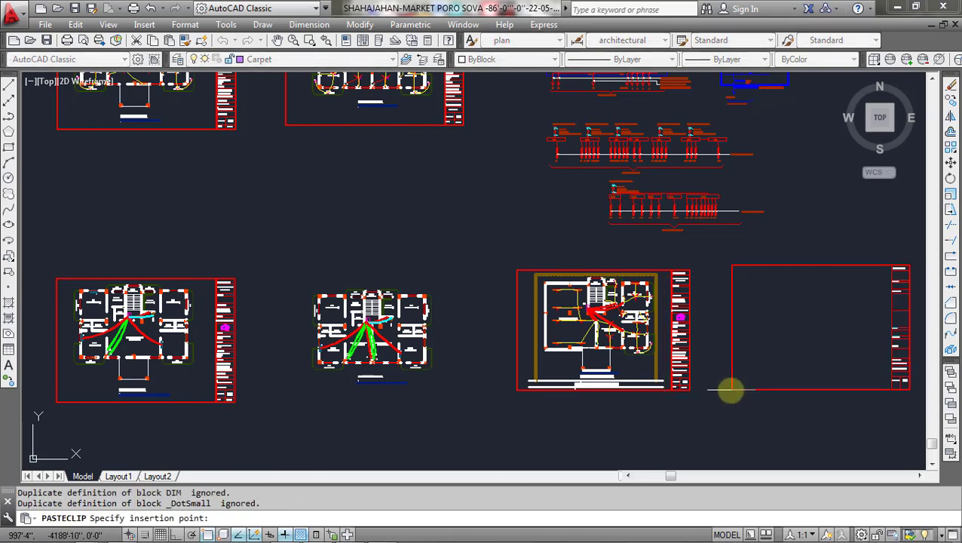
left_click(729, 390)
Copy the relocated 61-object frame and title block, then go to Layout1
scroll(799, 408, "down", 2)
left_click(890, 412)
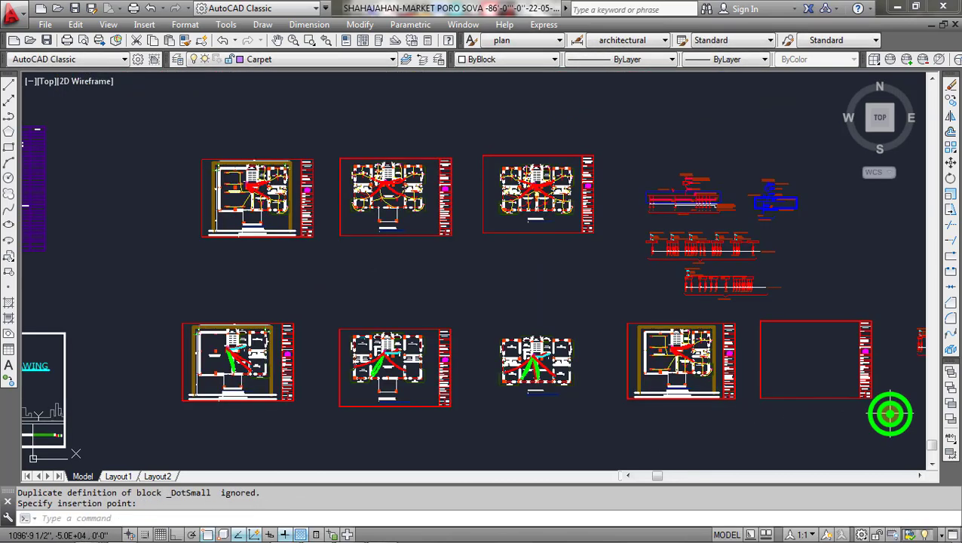
left_click(756, 310)
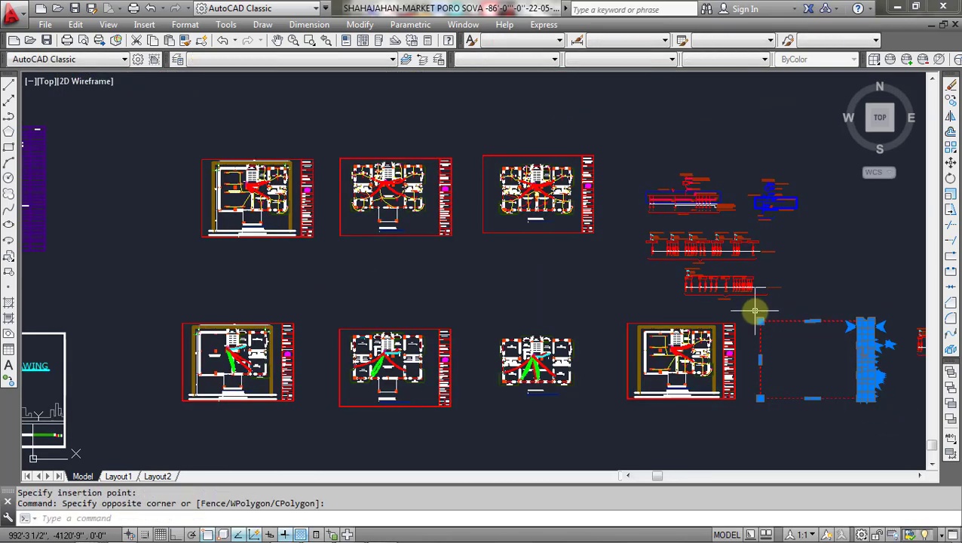
key("ctrl+c")
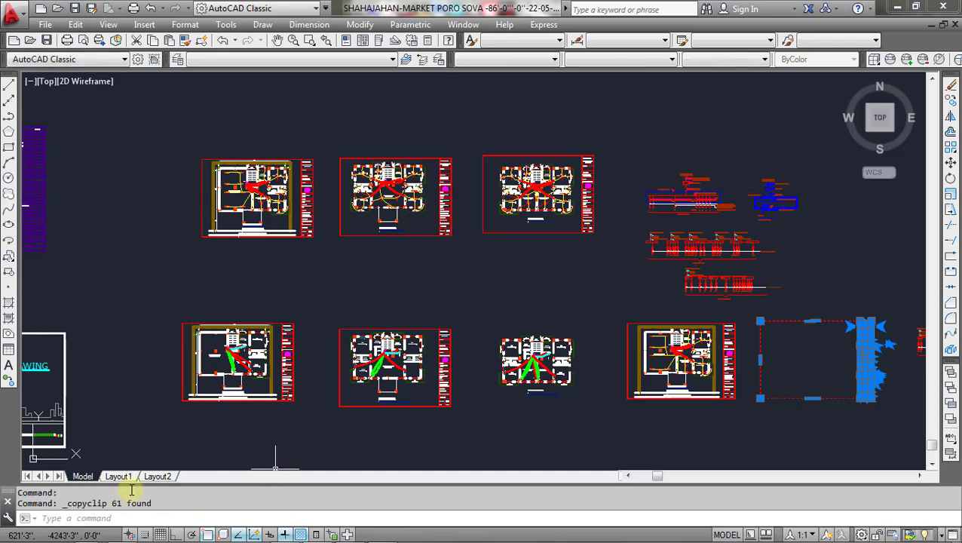
left_click(122, 476)
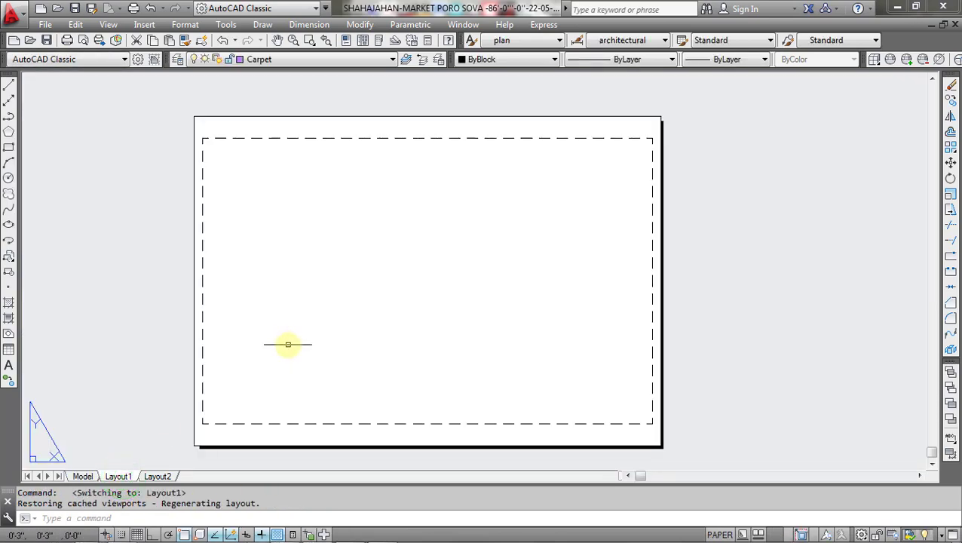
Paste the copied frame and wiring diagram onto Layout1 at the sheet's lower left
key("ctrl+v")
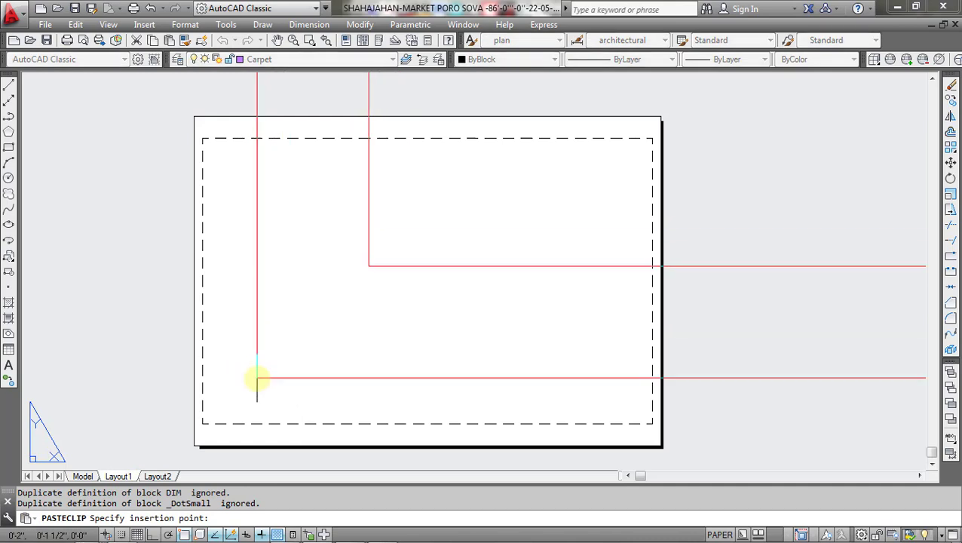
left_click(256, 377)
scroll(311, 389, "down", 5)
scroll(316, 386, "up", 5)
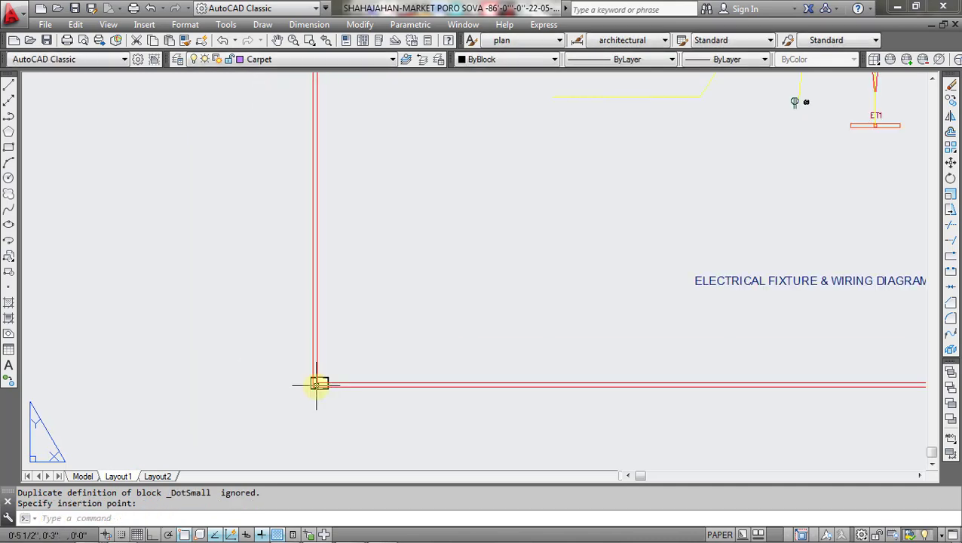
scroll(316, 385, "down", 3)
scroll(316, 384, "down", 2)
scroll(436, 312, "up", 4)
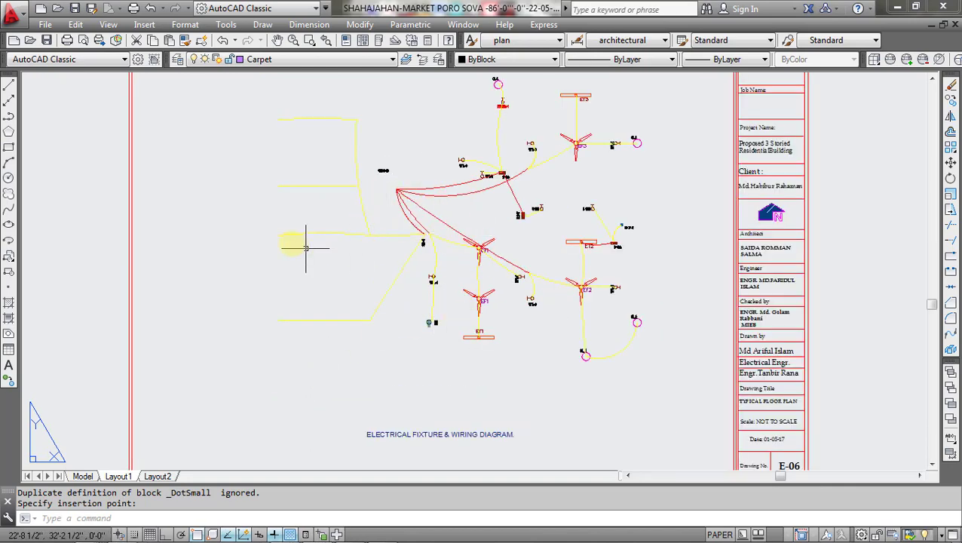
scroll(269, 248, "down", 2)
key("Escape")
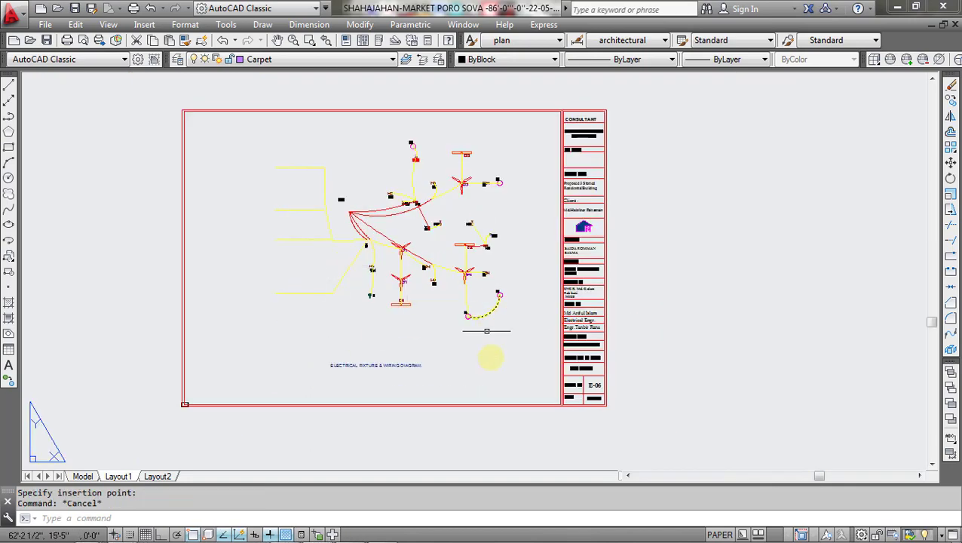
left_click(519, 376)
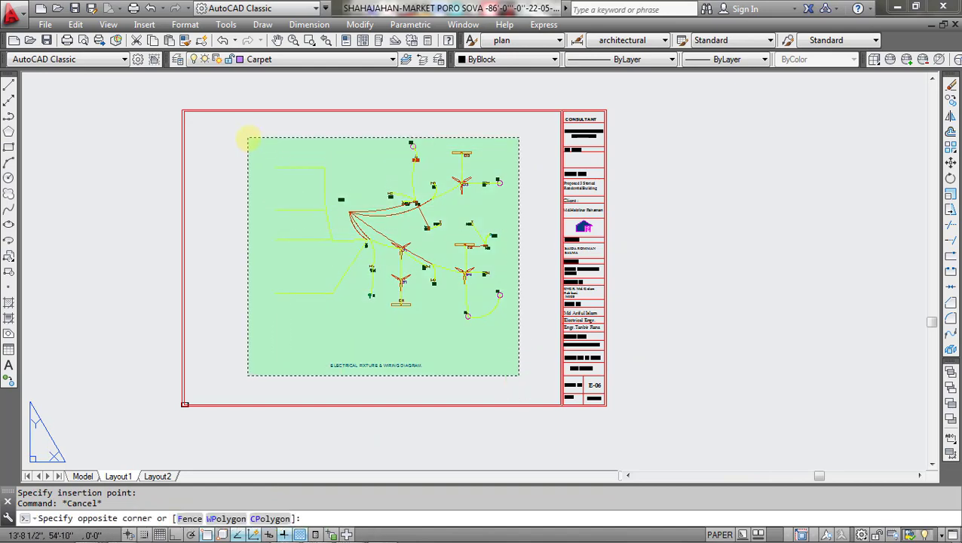
Erase the 95-object electrical wiring diagram from inside the Layout1 frame
left_click(248, 138)
key("Delete")
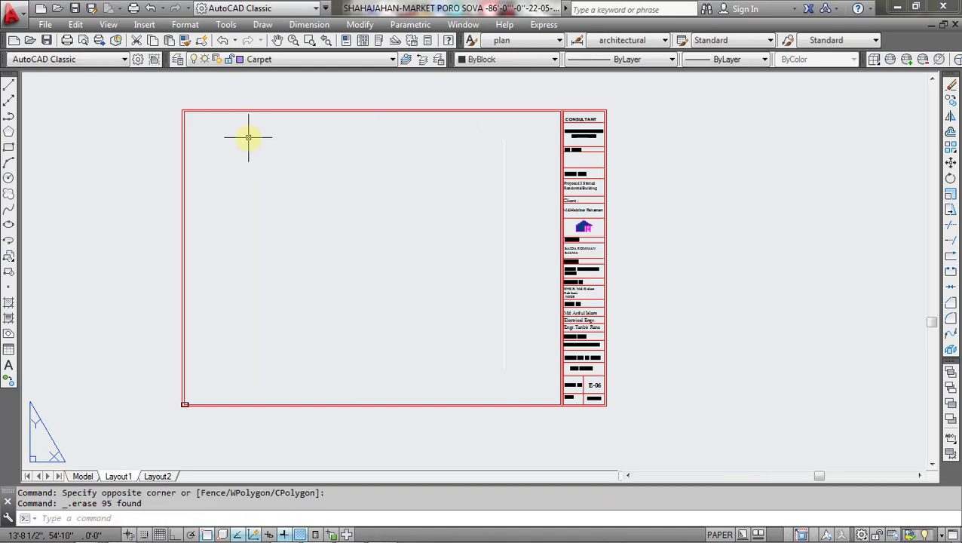
left_click(511, 316)
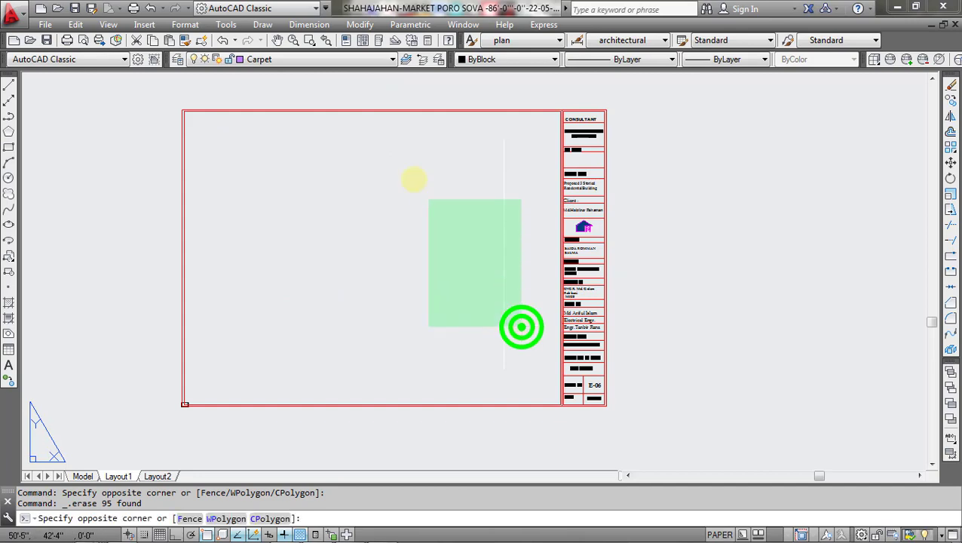
left_click(408, 172)
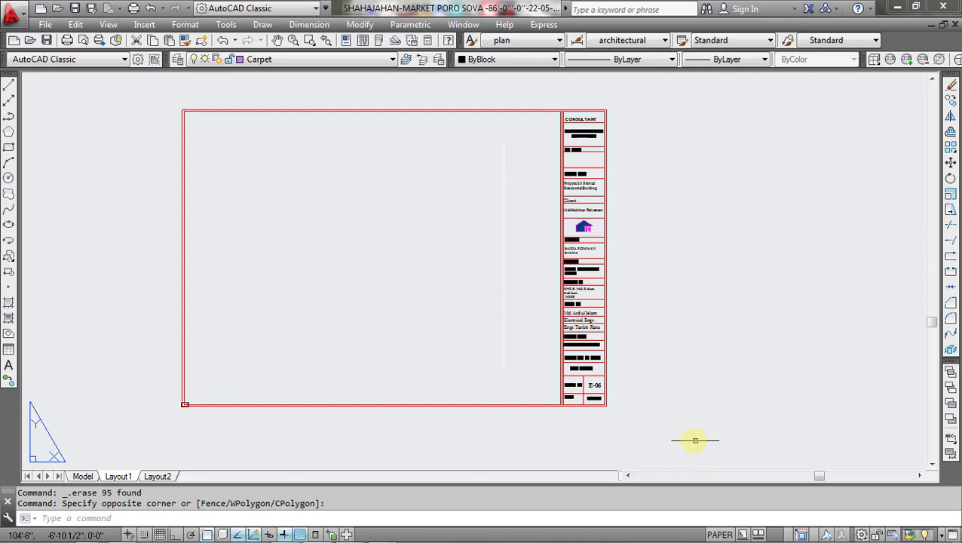
Select the whole frame and title block and start the SCALE command
left_click(668, 431)
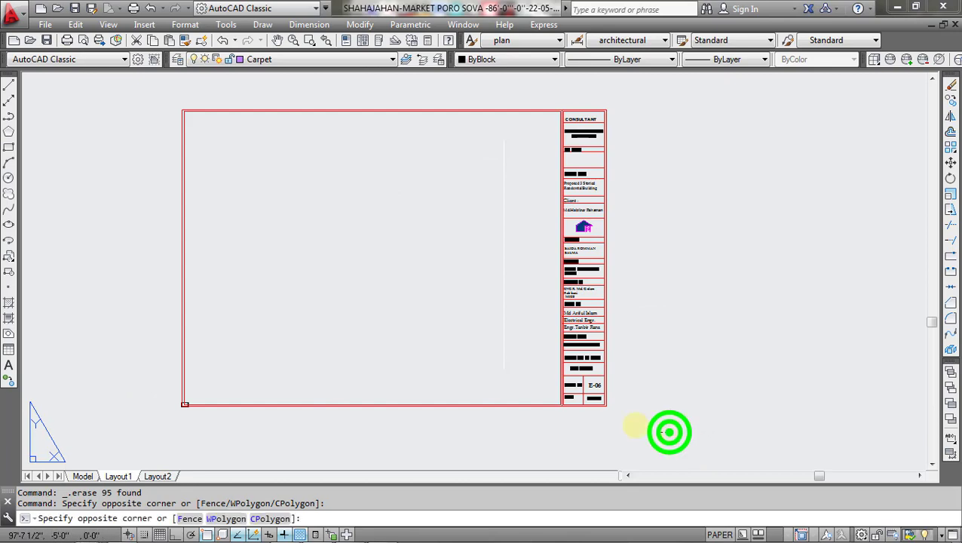
left_click(99, 101)
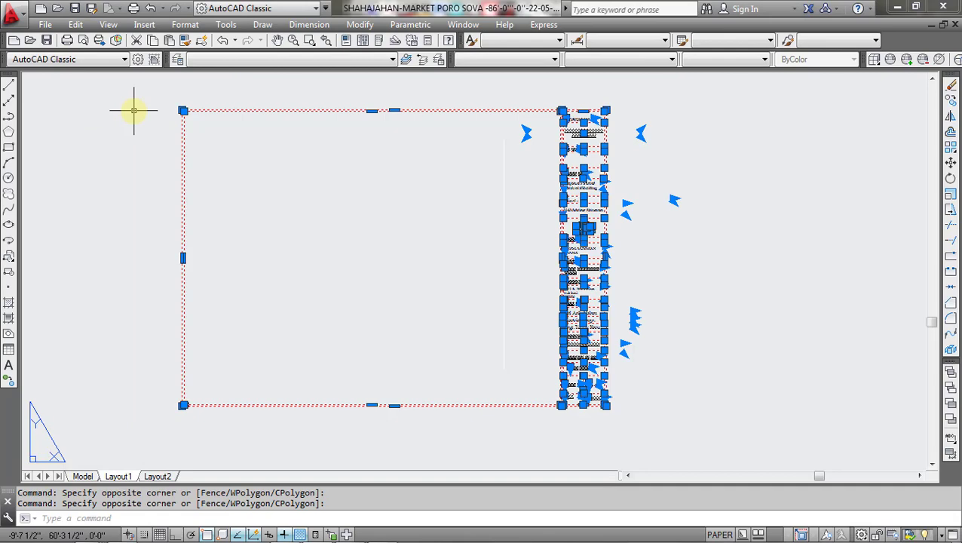
type("s")
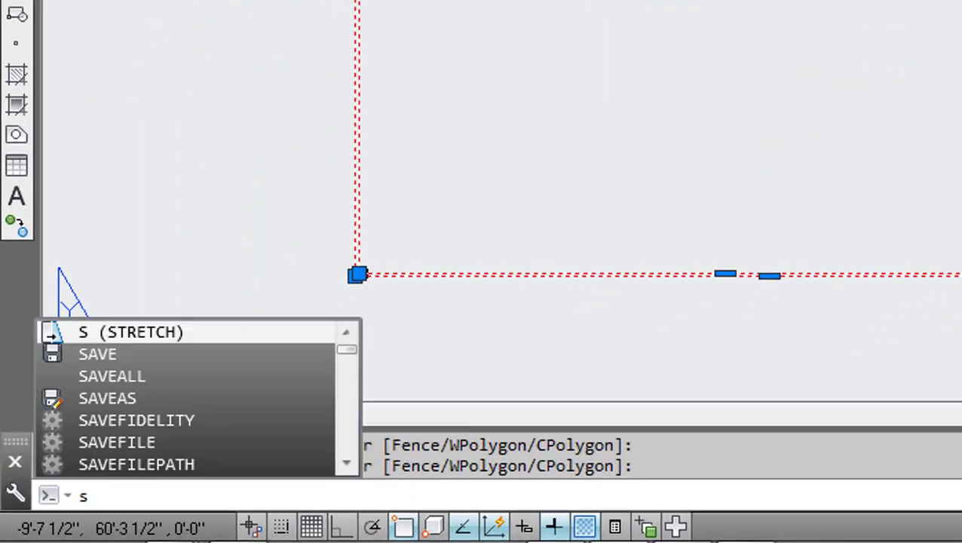
type("cl")
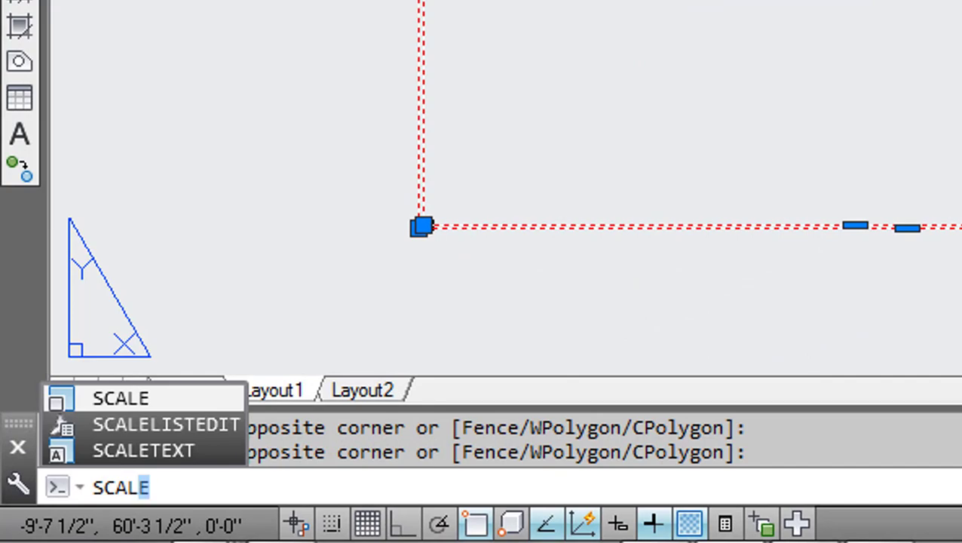
Begin scaling the frame with its lower-left corner as the base point
key("Return")
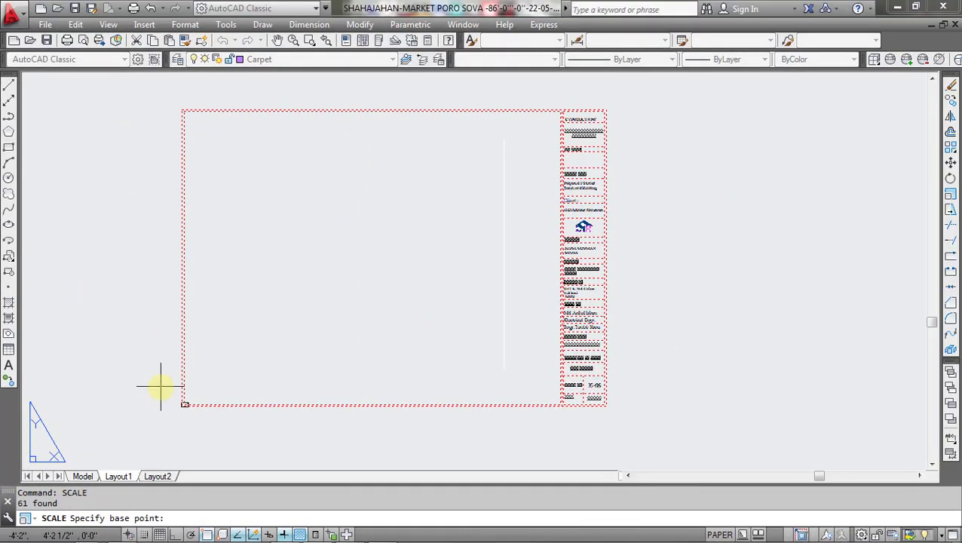
scroll(184, 403, "up", 2)
middle_click_drag(189, 393, 382, 284)
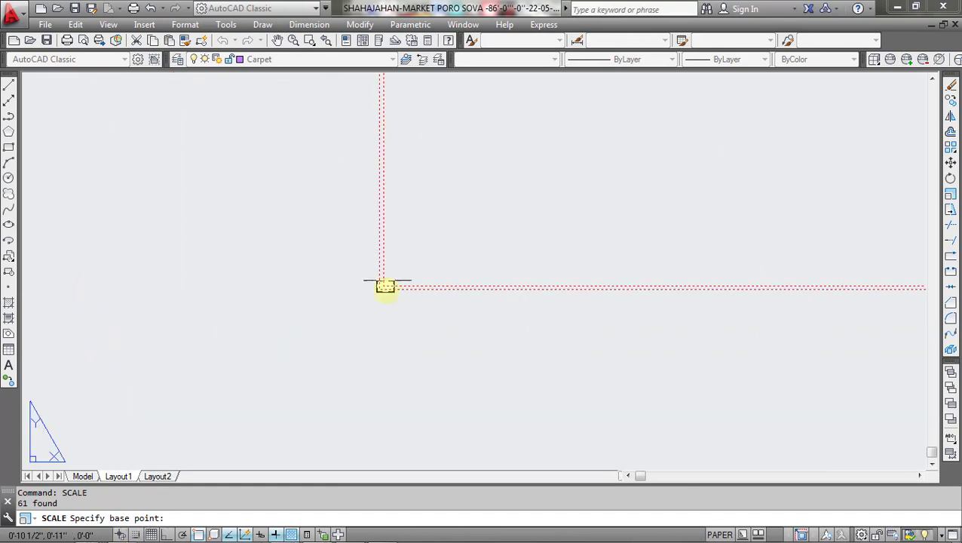
scroll(382, 301, "up", 1)
scroll(382, 300, "up", 2)
scroll(350, 252, "up", 2)
middle_click_drag(350, 251, 308, 286)
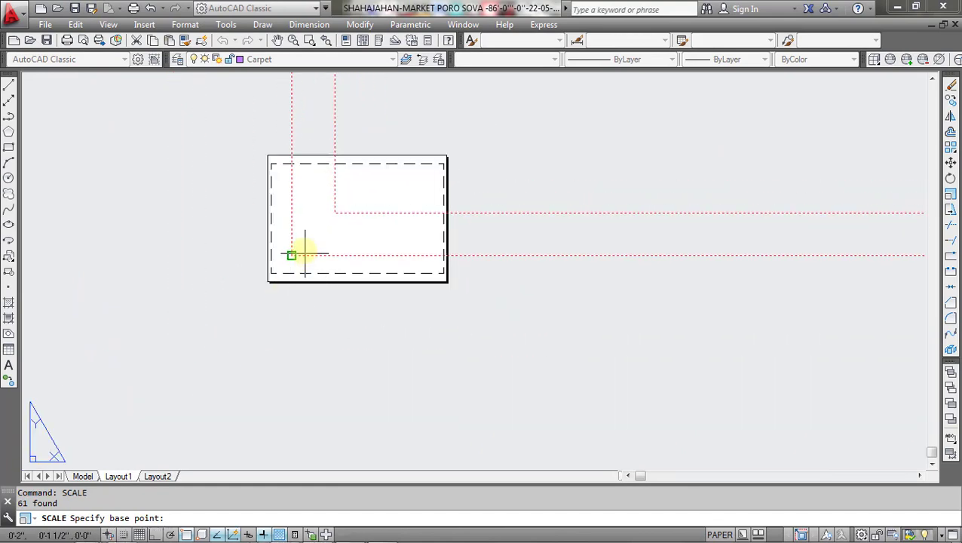
left_click(291, 256)
type("r")
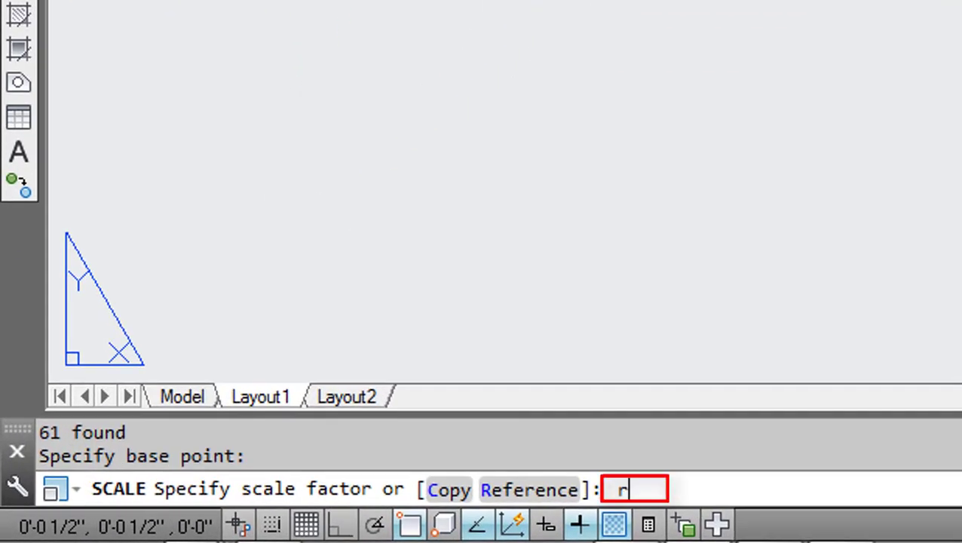
Scale by reference using a frame edge, setting the new length at the sheet corner
key("Return")
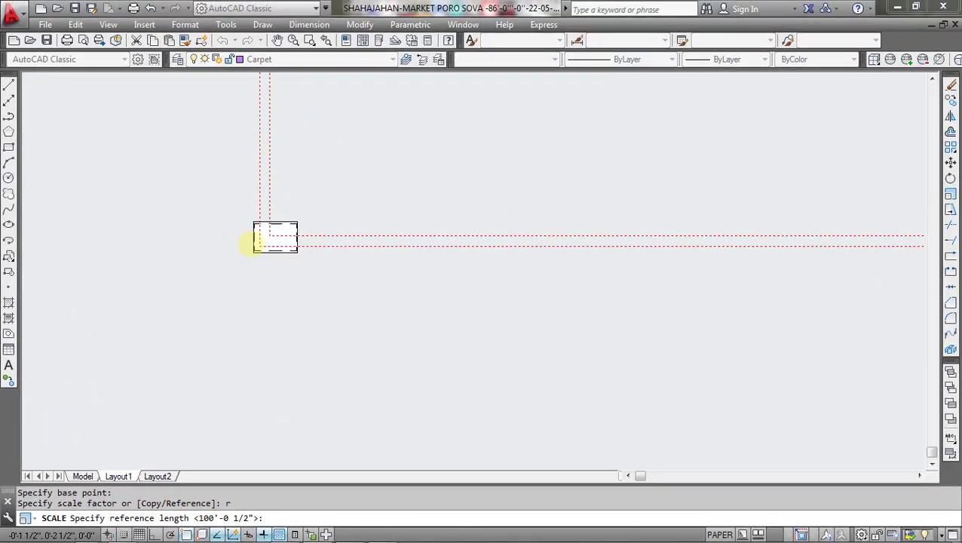
scroll(422, 221, "down", 5)
scroll(559, 230, "up", 5)
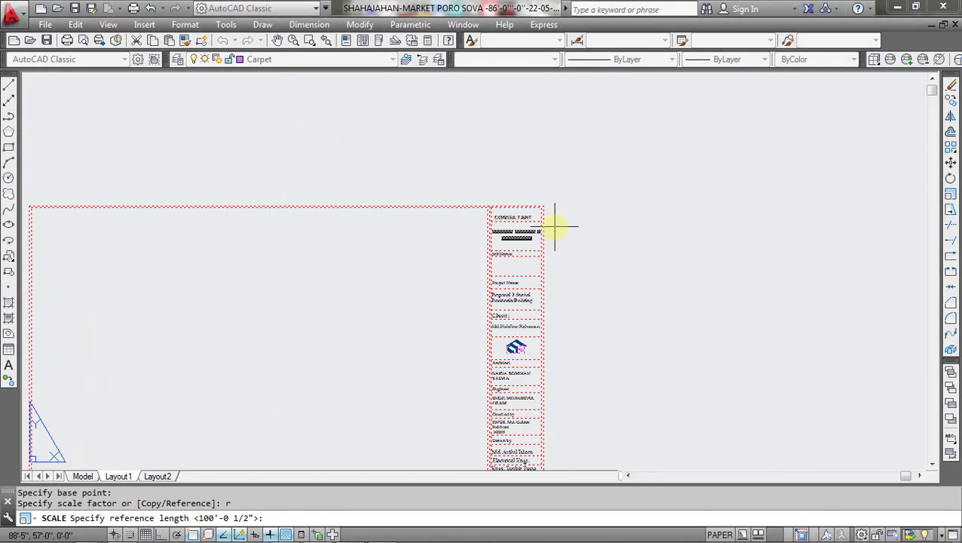
left_click(542, 207)
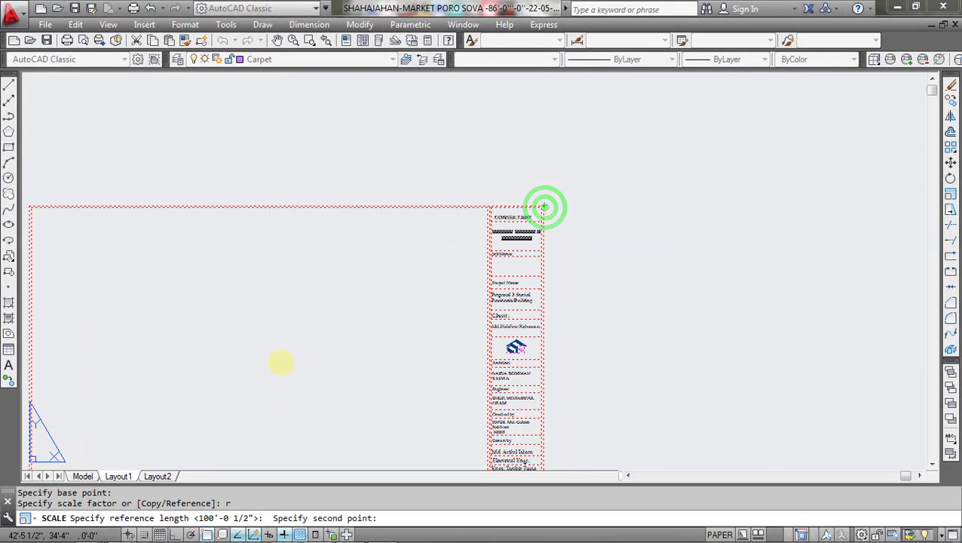
middle_click_drag(279, 361, 519, 204)
scroll(276, 401, "up", 3)
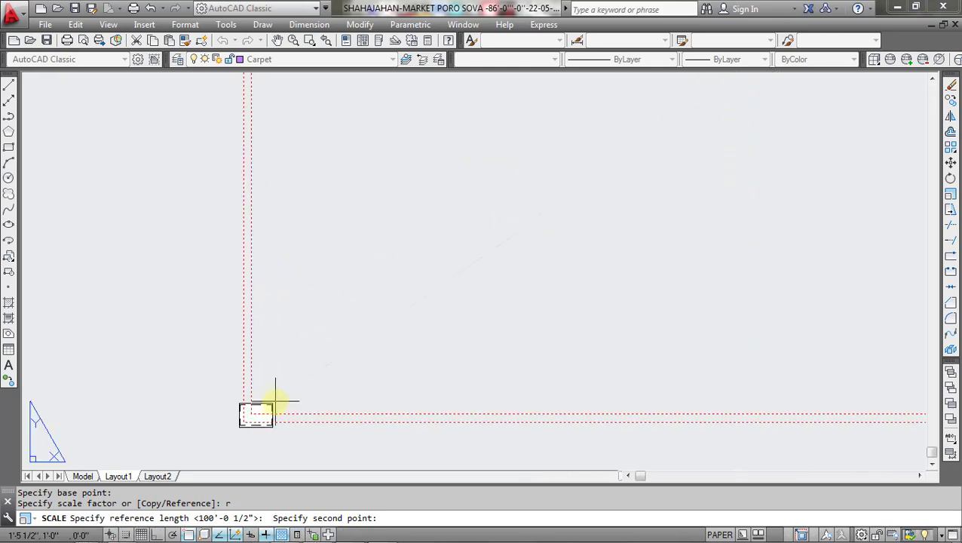
left_click(276, 401)
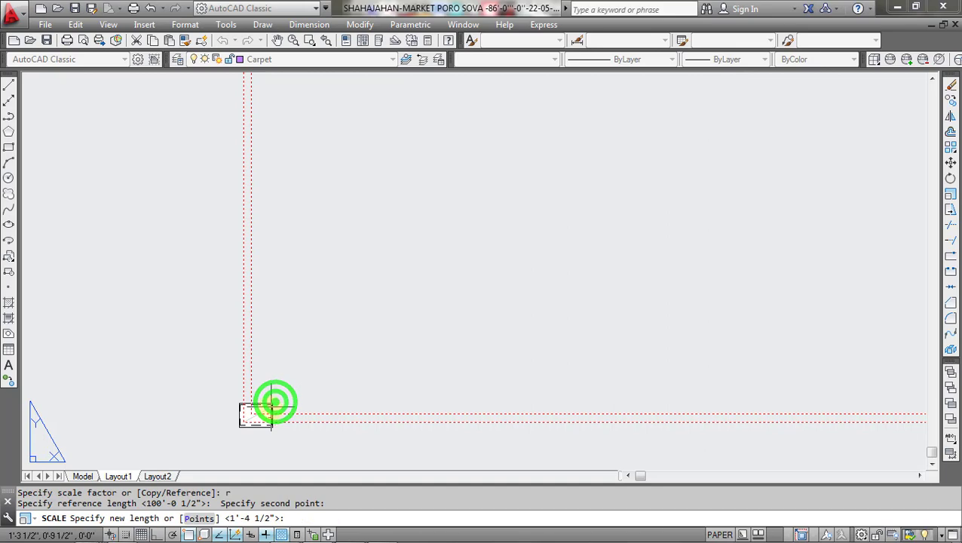
middle_click_drag(339, 349, 491, 214)
scroll(418, 280, "up", 4)
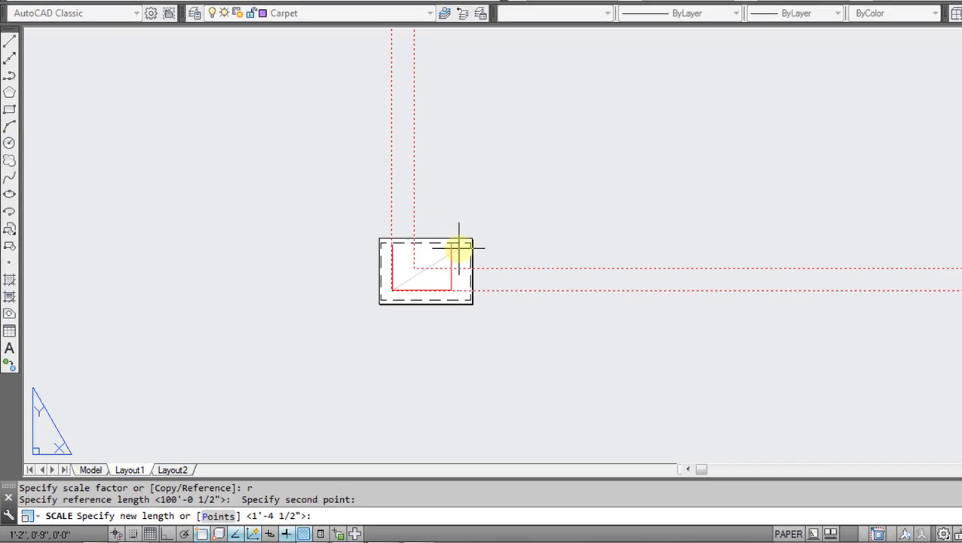
scroll(643, 141, "up", 2)
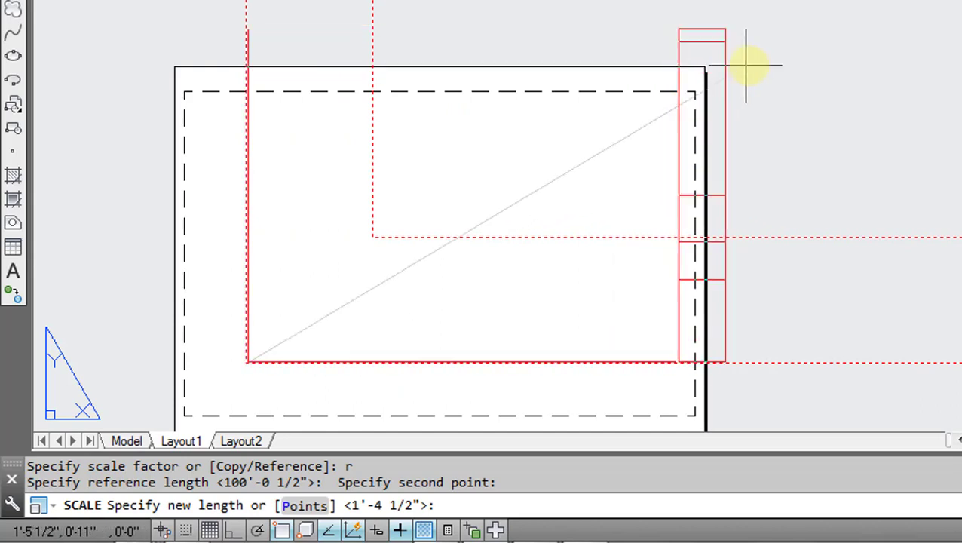
left_click(746, 66)
scroll(756, 204, "down", 2)
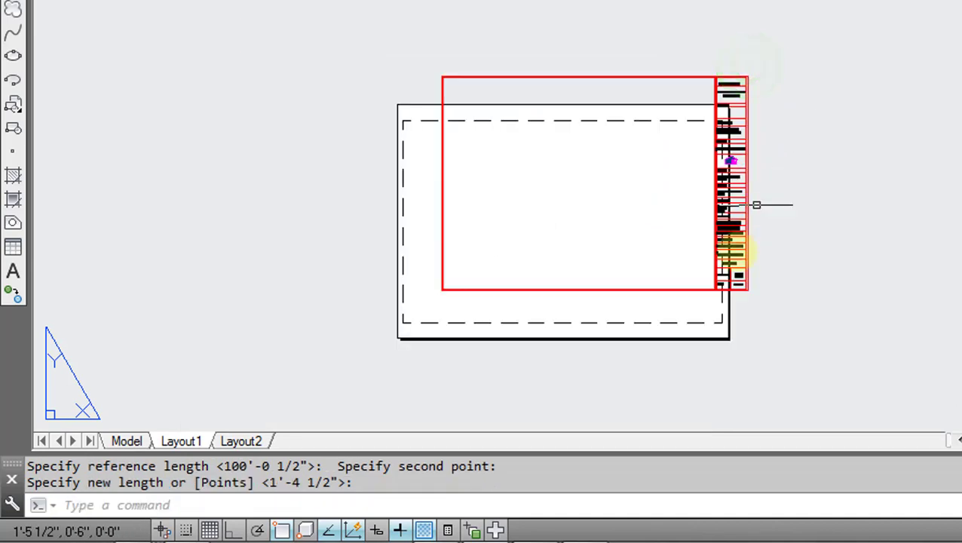
key("Escape")
left_click(745, 341)
Group the 61 title-block objects into one unnamed group
left_click(339, 144)
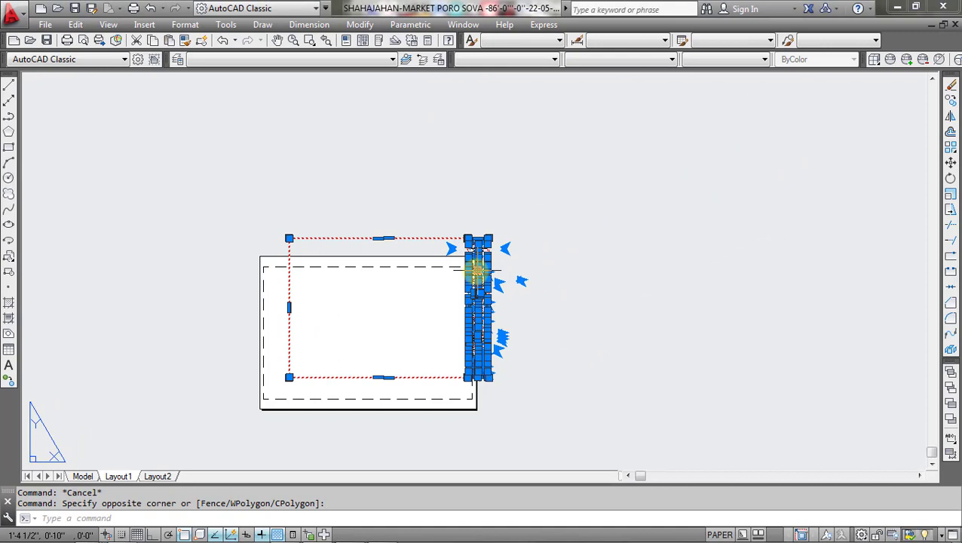
right_click(475, 266)
mouse_move(511, 397)
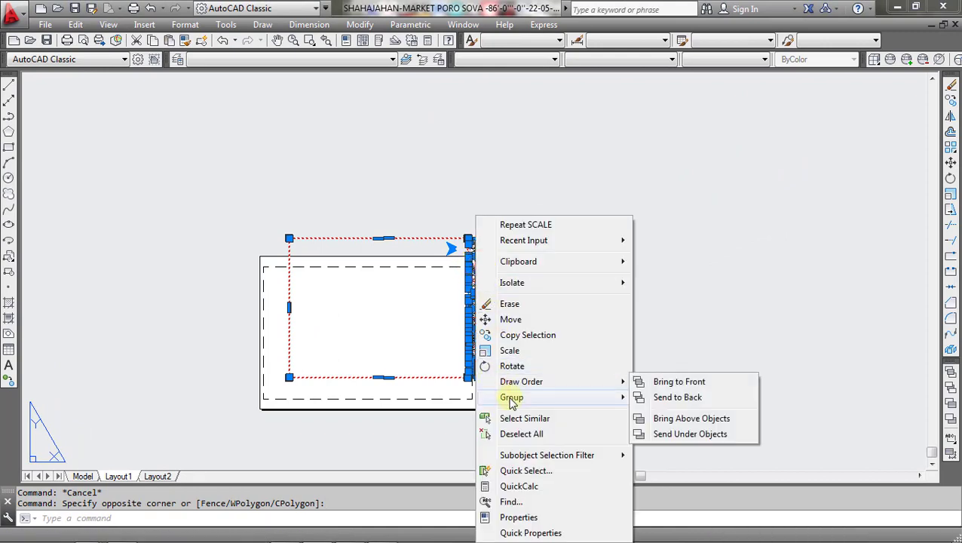
left_click(665, 398)
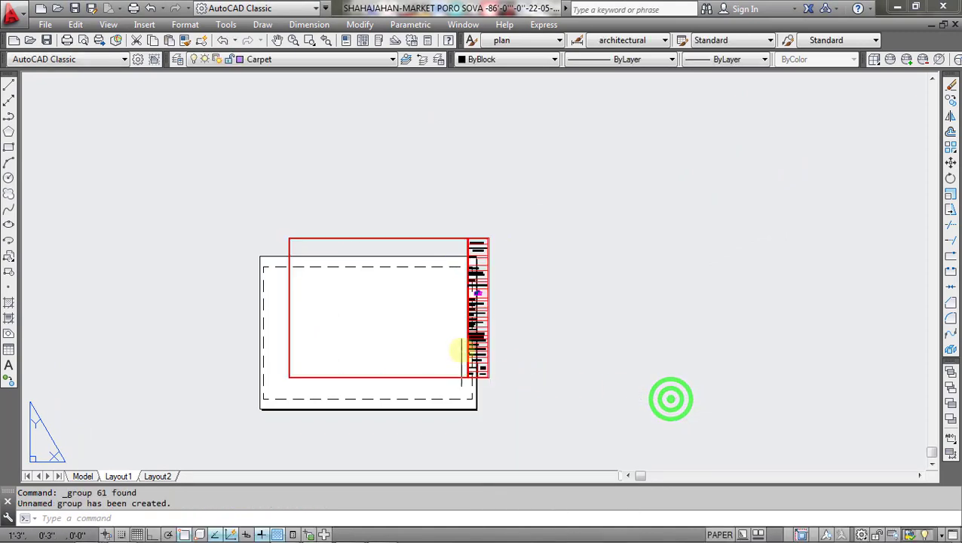
Move the grouped frame and title block onto the A3 sheet within its dashed margin
left_click(549, 419)
left_click(190, 200)
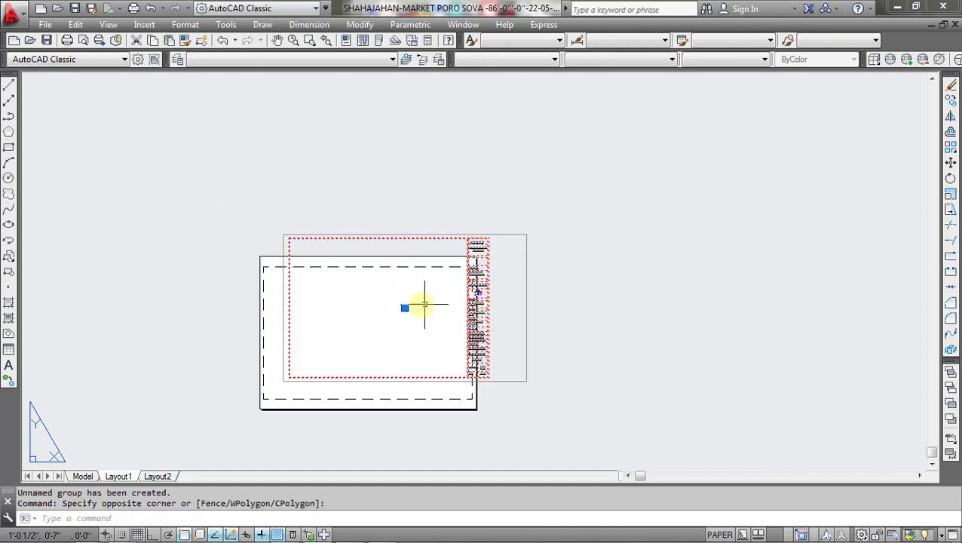
left_click(404, 308)
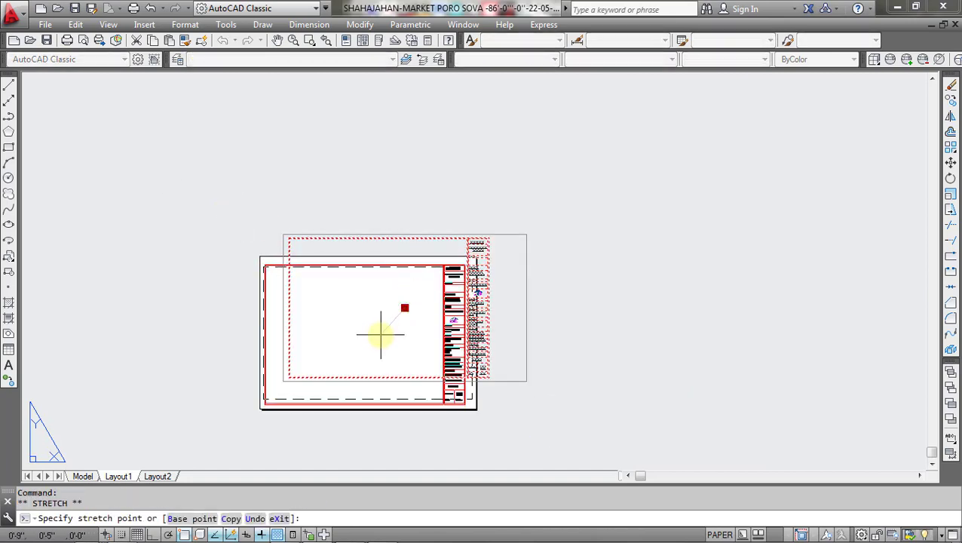
left_click(380, 335)
middle_click_drag(530, 370, 687, 294)
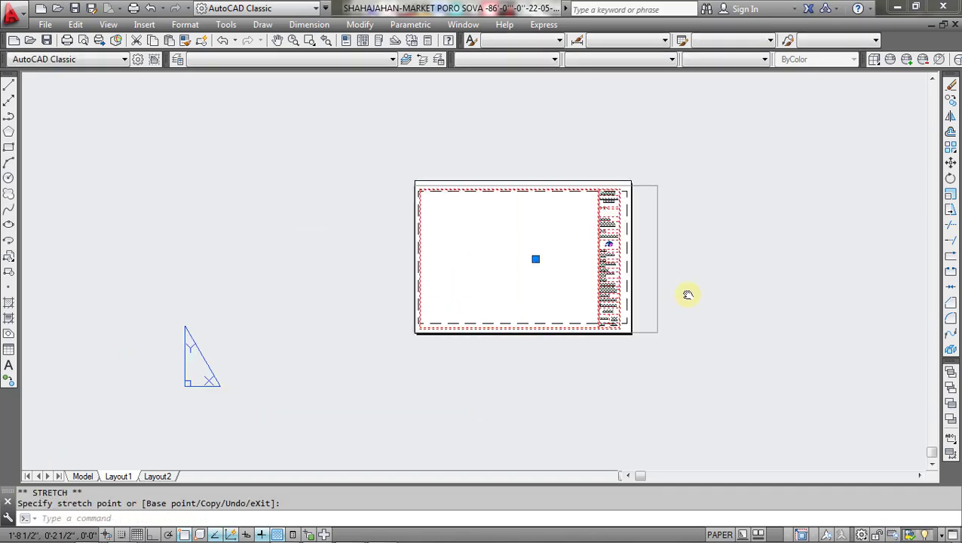
key("Escape")
scroll(575, 279, "up", 2)
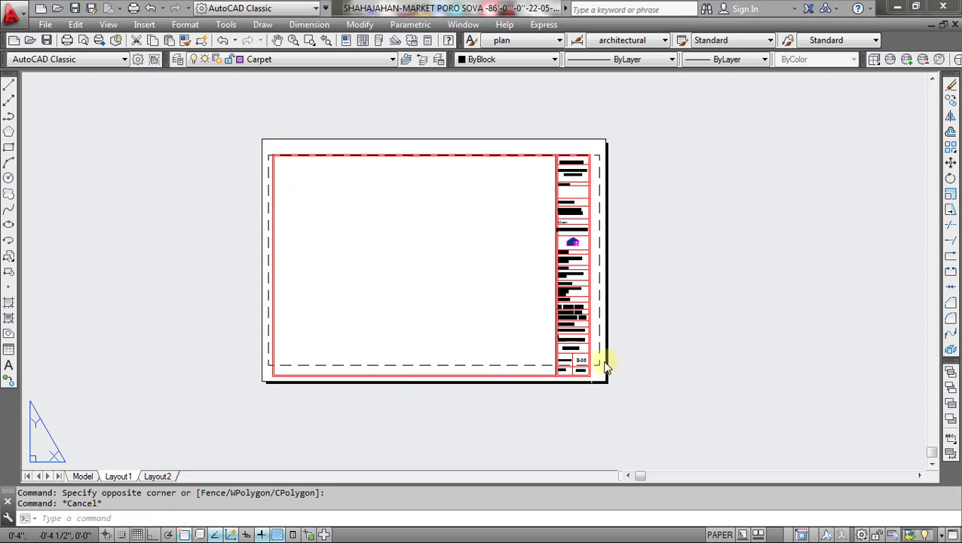
Select the frame and title block and start SCALE from their lower-left corner
left_click_drag(594, 395, 275, 187)
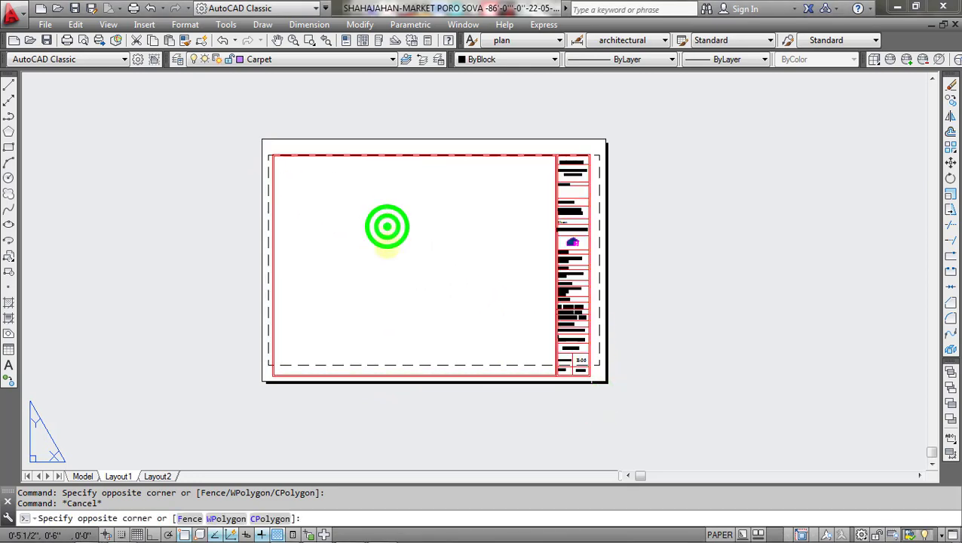
left_click_drag(387, 226, 623, 135)
left_click(624, 135)
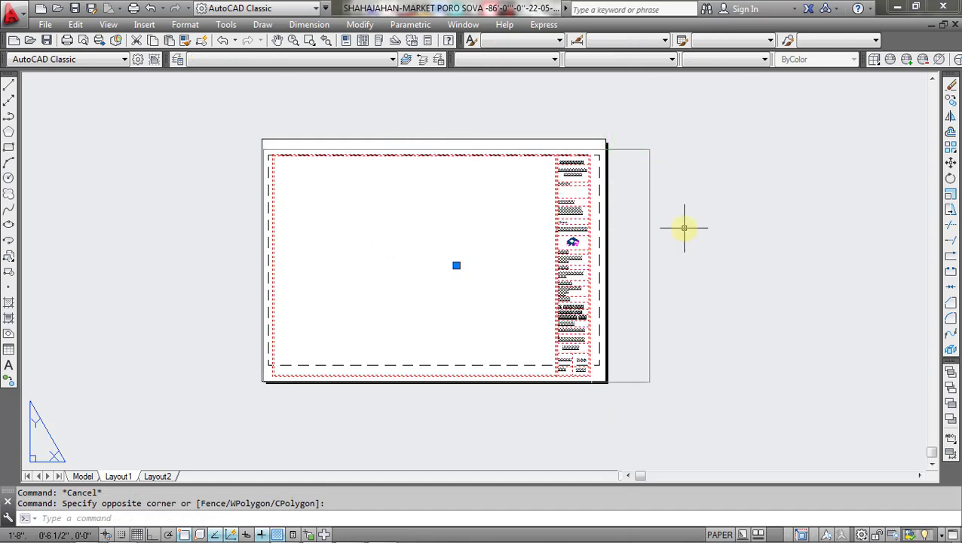
type("S")
type("ca")
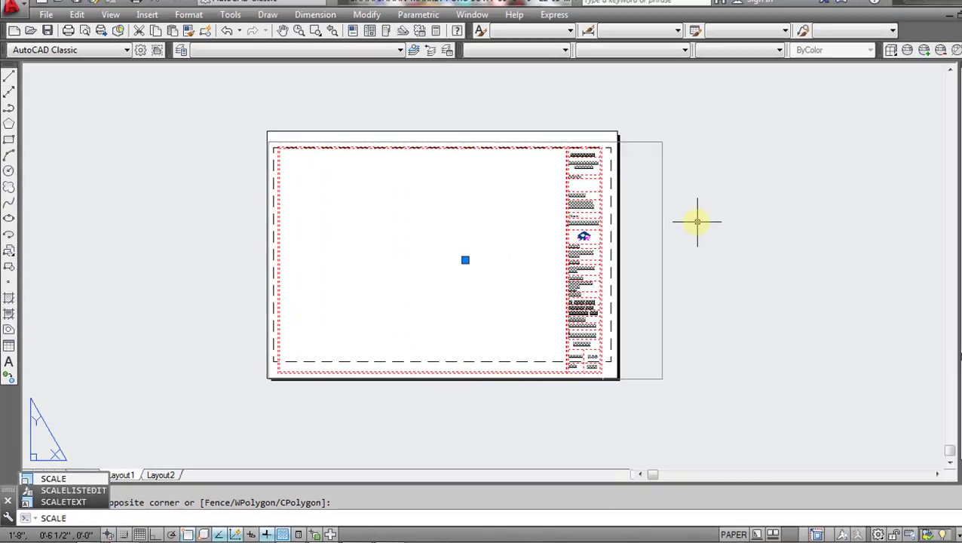
key("Return")
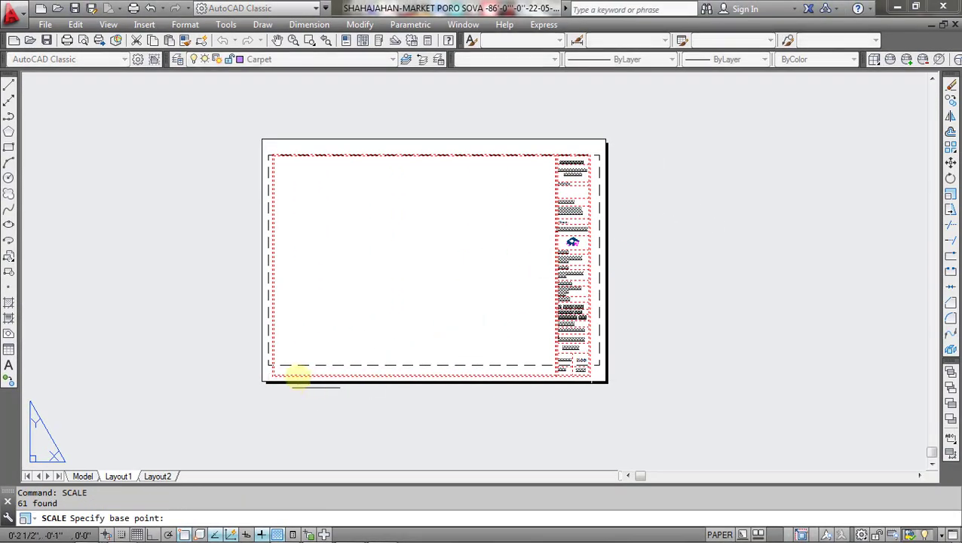
scroll(271, 365, "up", 5)
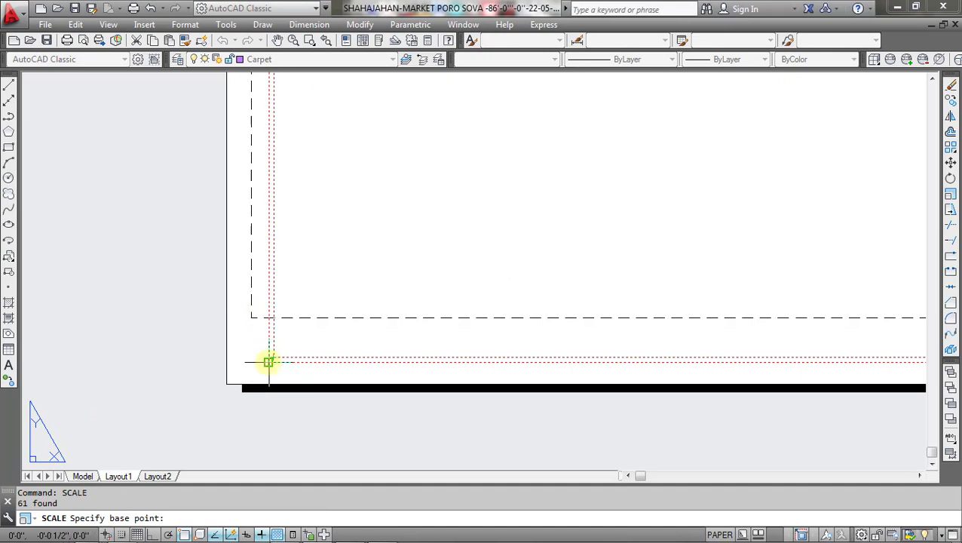
left_click(269, 362)
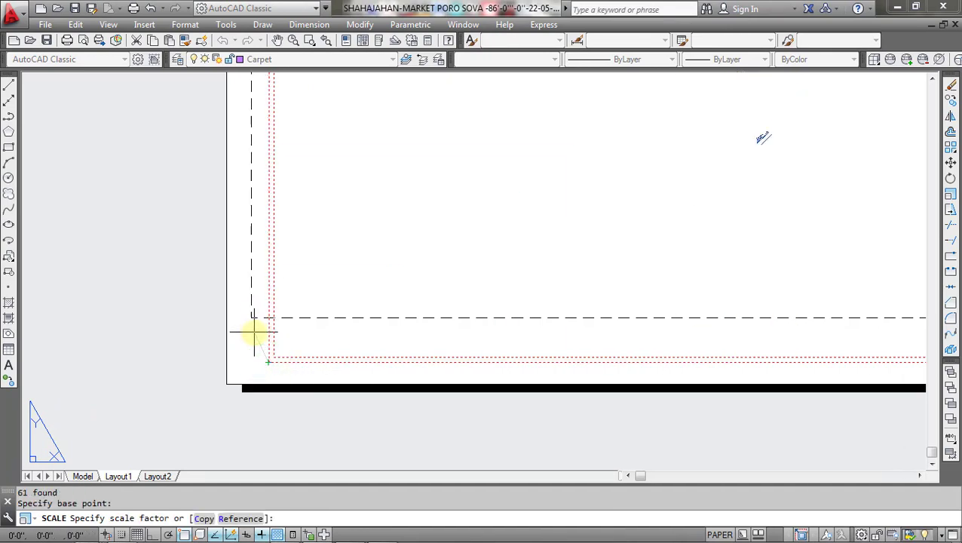
Switch to Reference scaling and pick both points of the reference length
scroll(254, 332, "down", 2)
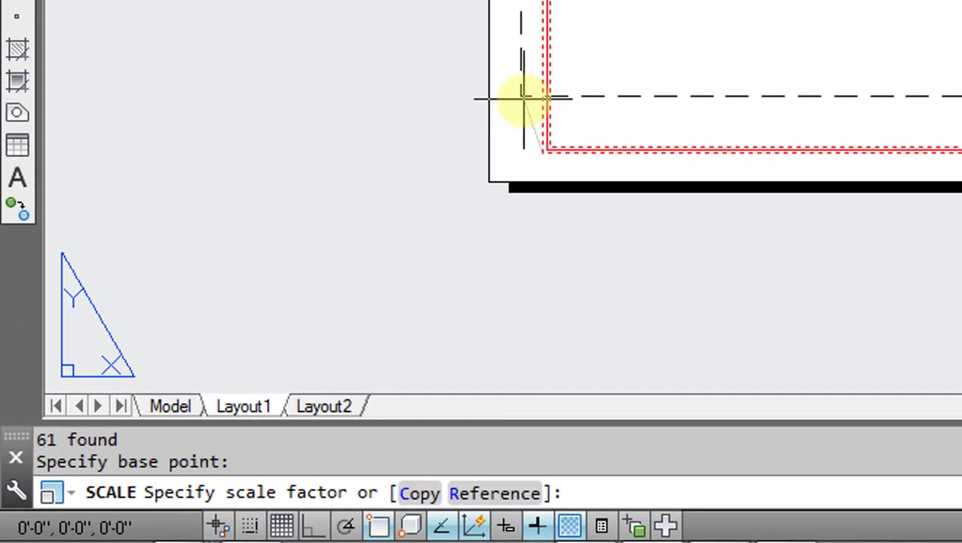
type("r")
key("Return")
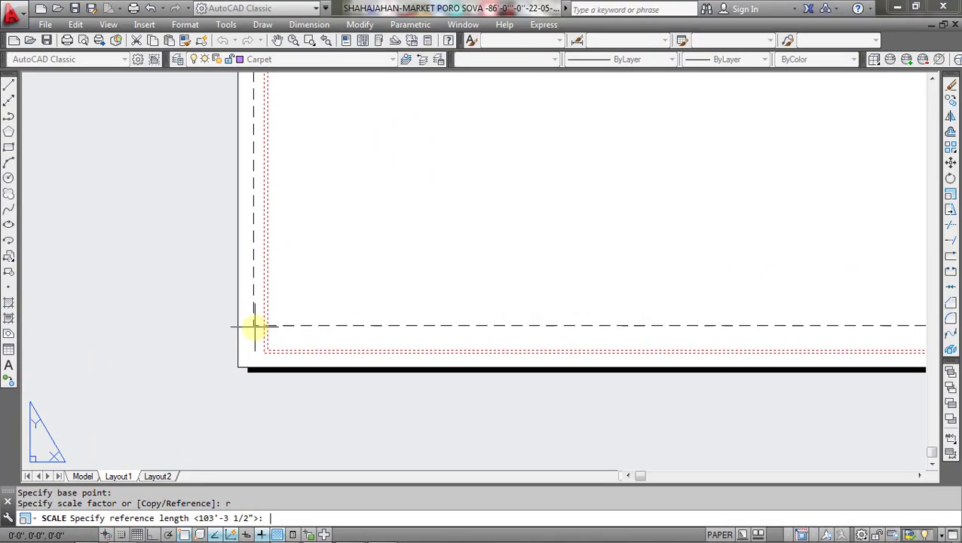
scroll(360, 325, "down", 2)
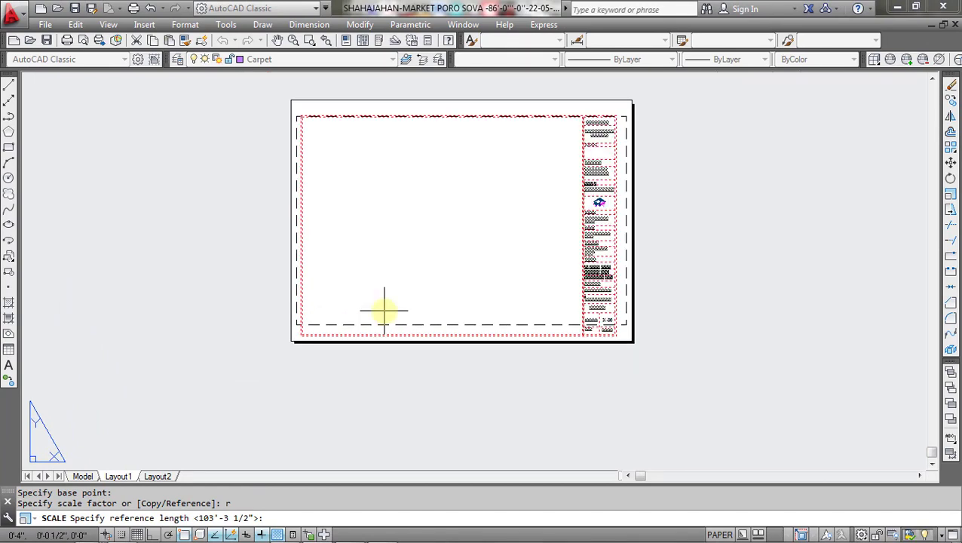
left_click(616, 116)
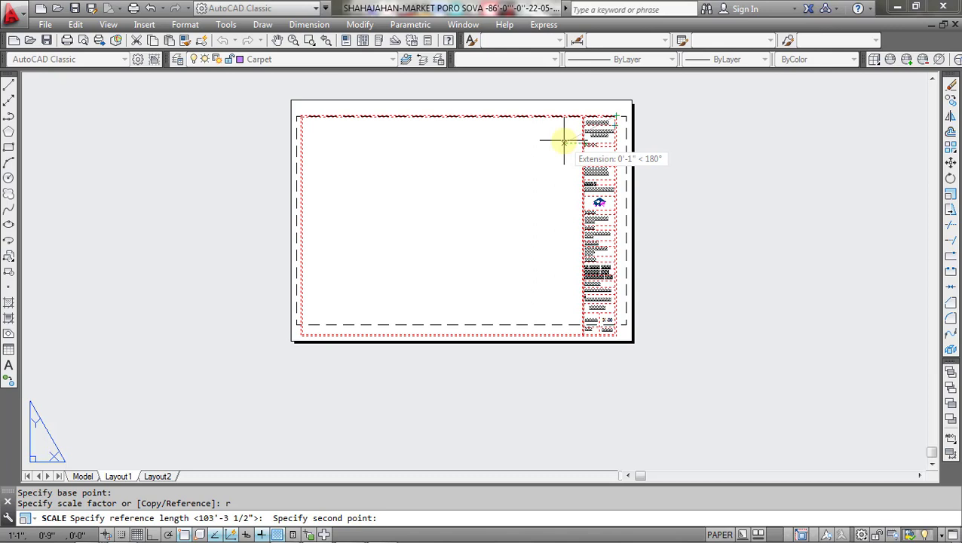
left_click(564, 142)
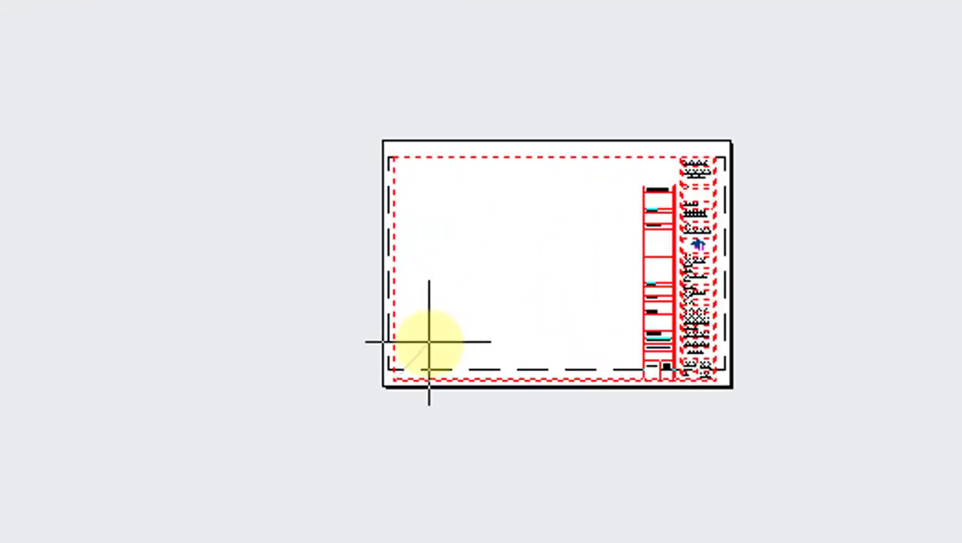
Set the new length so the title block shrinks to fit the sheet
mouse_move(430, 344)
middle_mouse_down()
mouse_move(501, 294)
mouse_move(290, 526)
mouse_move(247, 408)
middle_mouse_up()
scroll(499, 291, "up", 2)
scroll(496, 288, "up", 2)
scroll(247, 408, "down", 1)
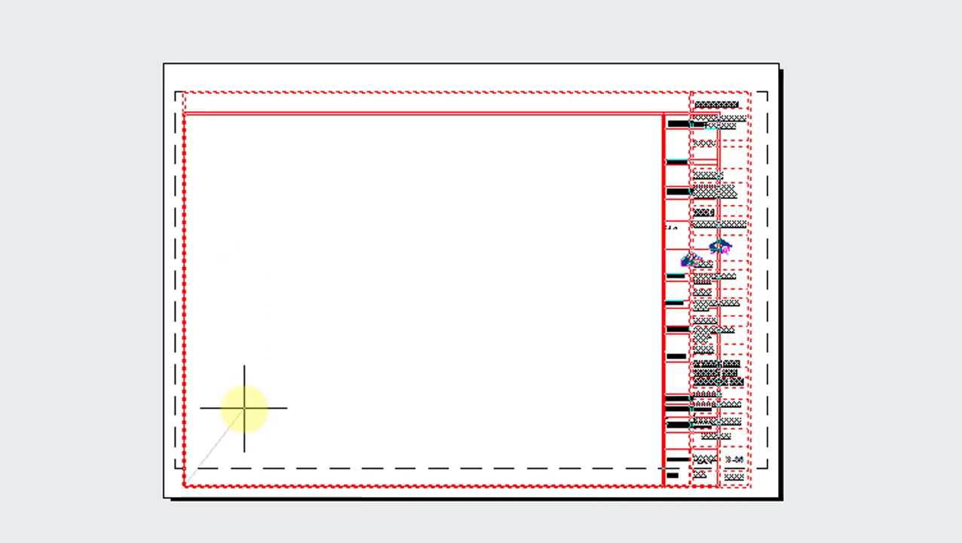
left_click(244, 407)
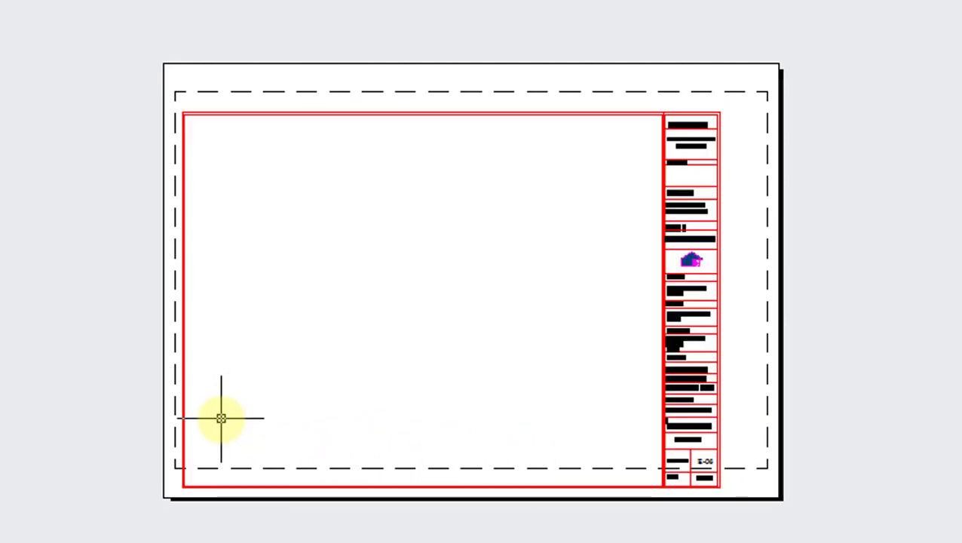
Shift the frame and title block right to line up with the sheet's right margin
left_click_drag(751, 515, 103, 73)
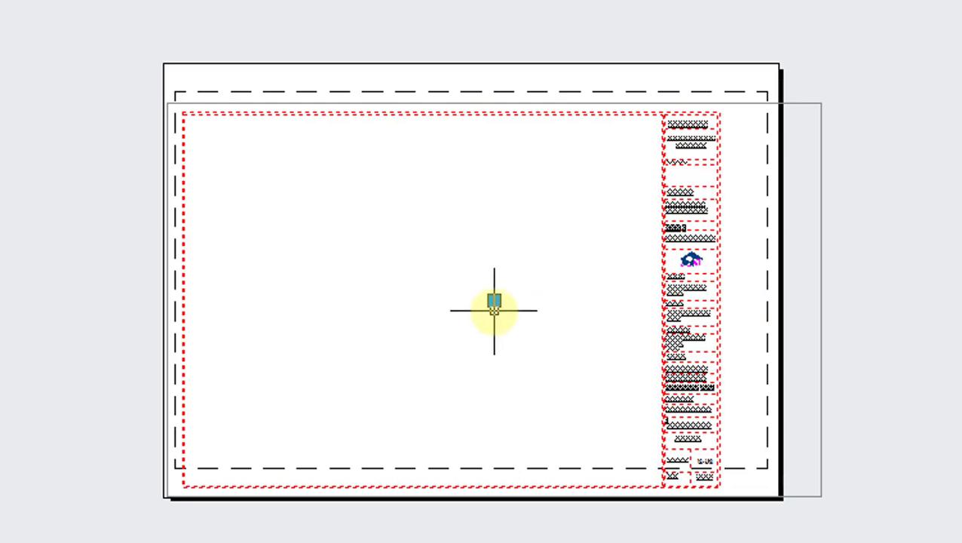
left_click(494, 303)
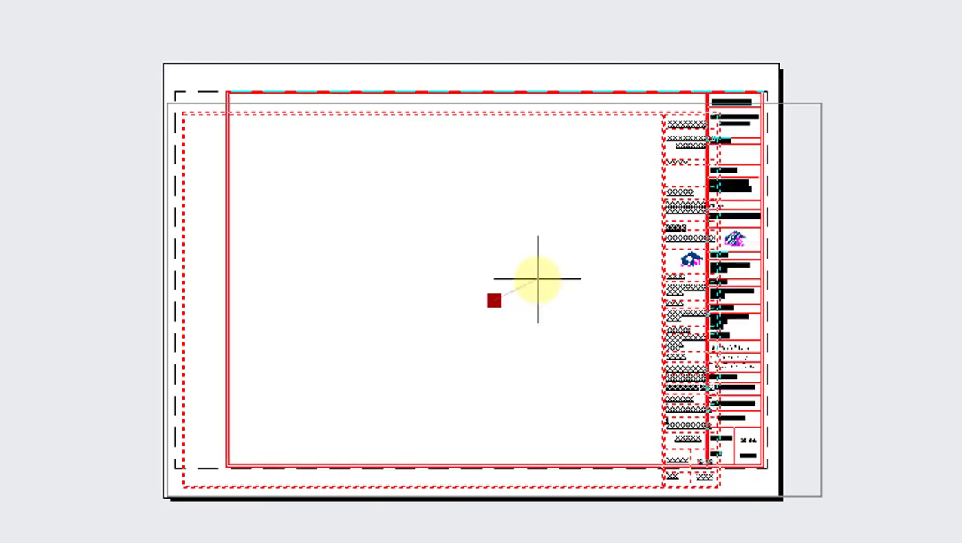
left_click(538, 279)
key("Escape")
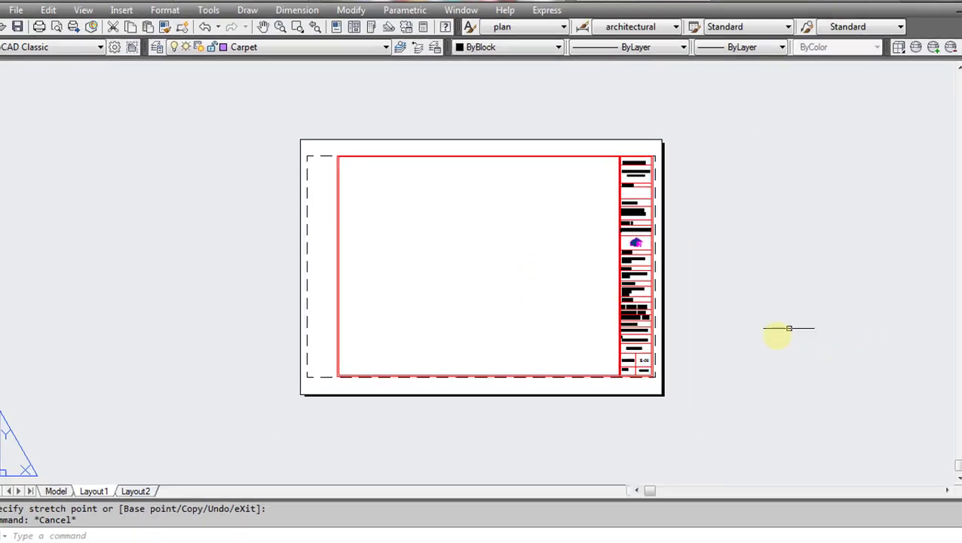
Ungroup the title-block frame so its lines become separate objects
left_click_drag(698, 403, 297, 119)
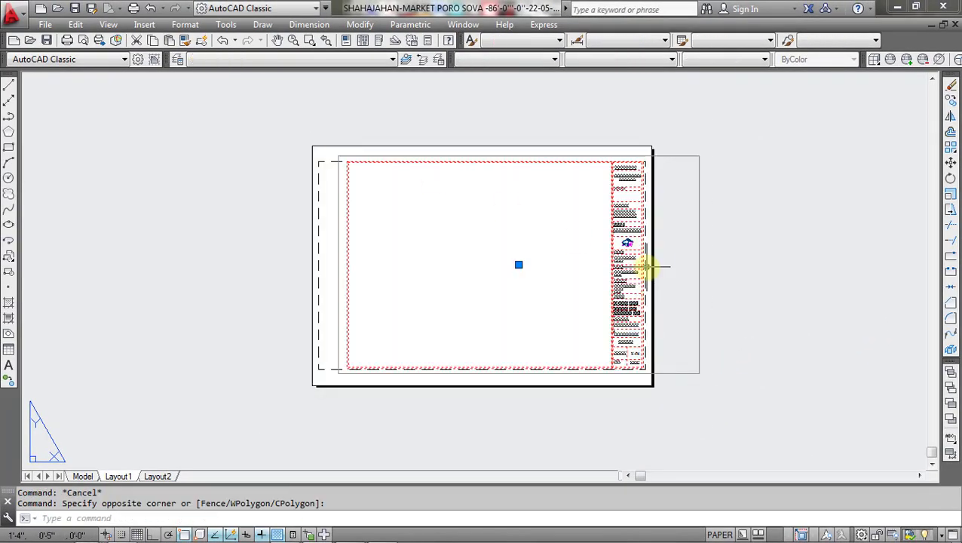
right_click(628, 243)
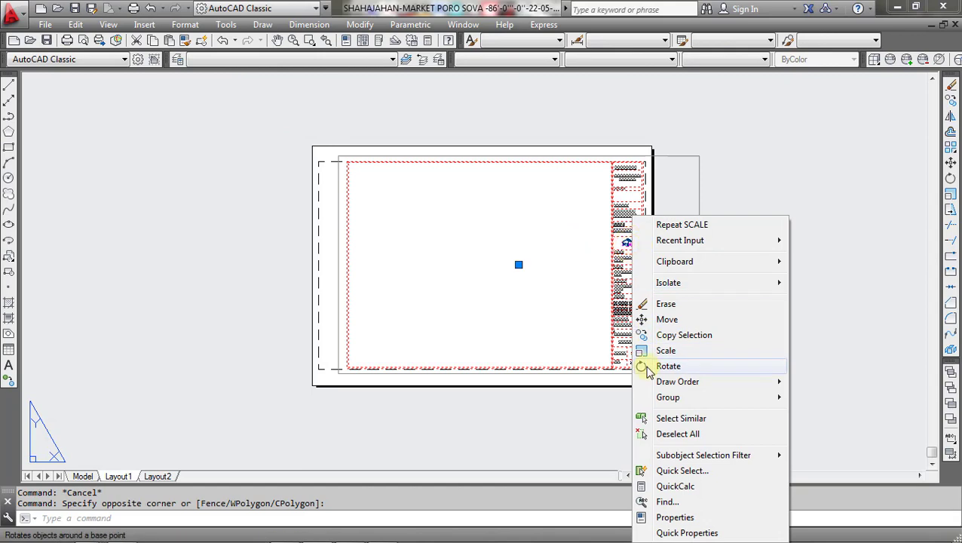
mouse_move(668, 398)
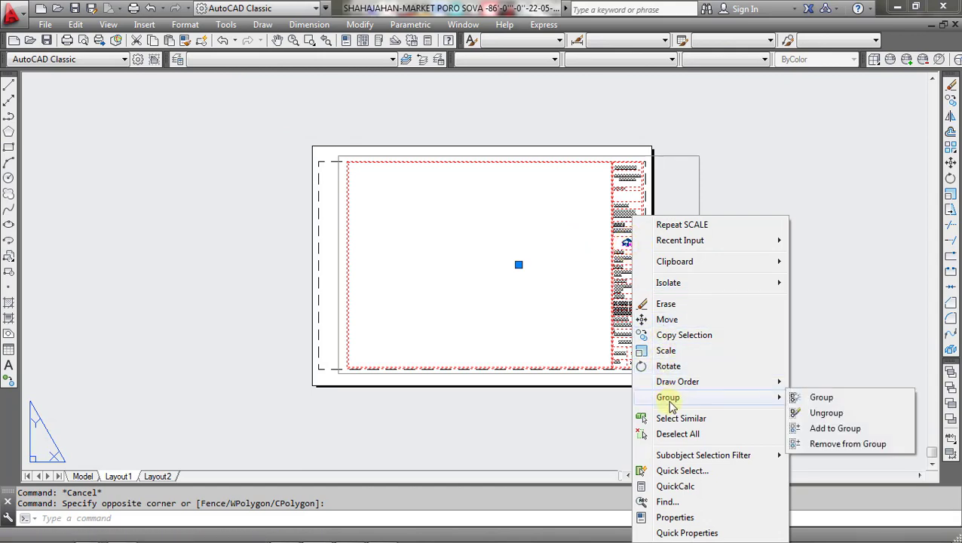
left_click(809, 413)
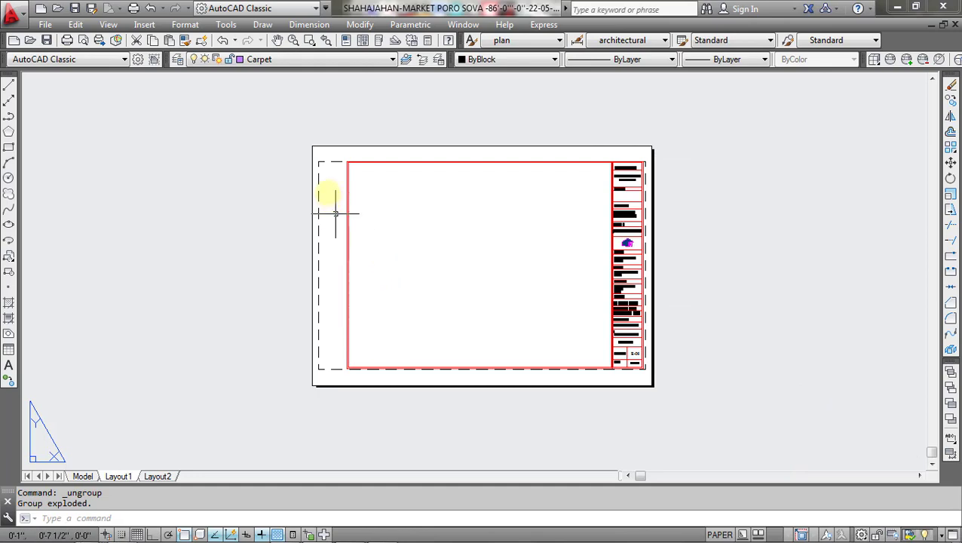
Select the red drawing-area border on Layout1 so its grips appear
left_click_drag(322, 187, 368, 310)
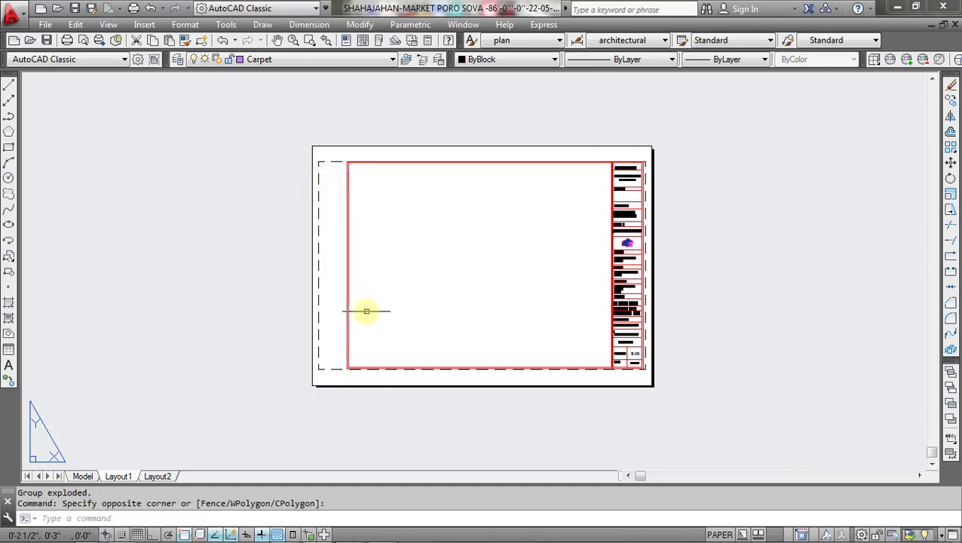
left_click(366, 311)
scroll(316, 254, "up", 2)
scroll(355, 254, "up", 4)
left_click(400, 241)
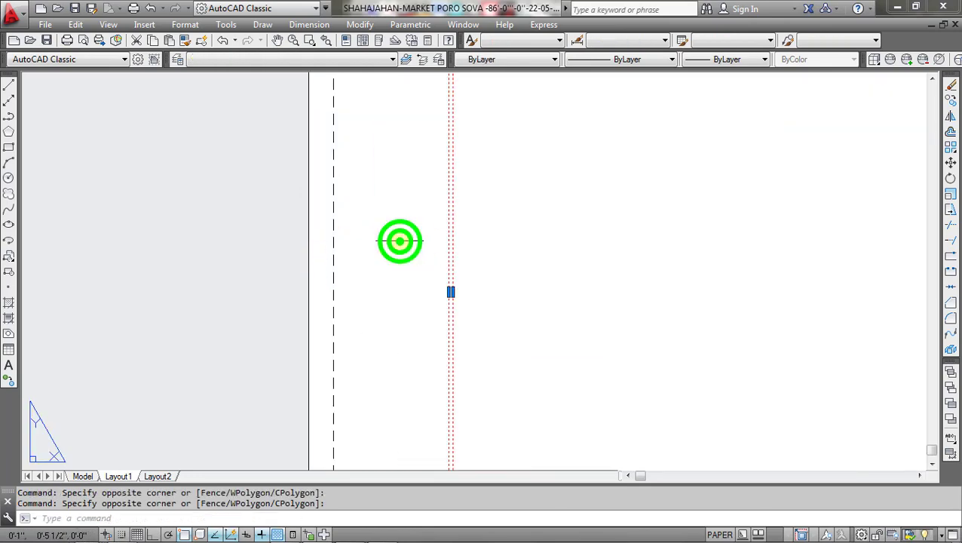
scroll(437, 310, "down", 2)
scroll(443, 306, "down", 2)
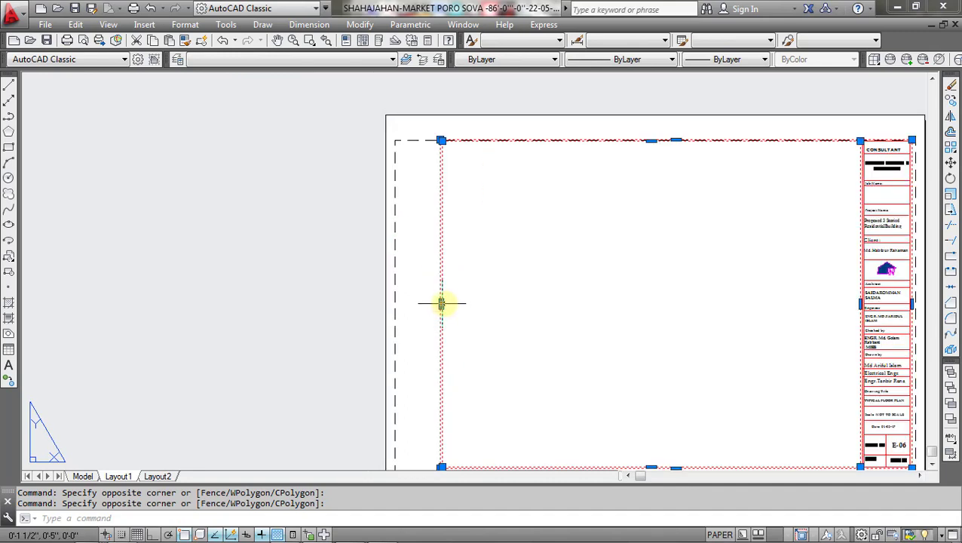
mouse_move(441, 303)
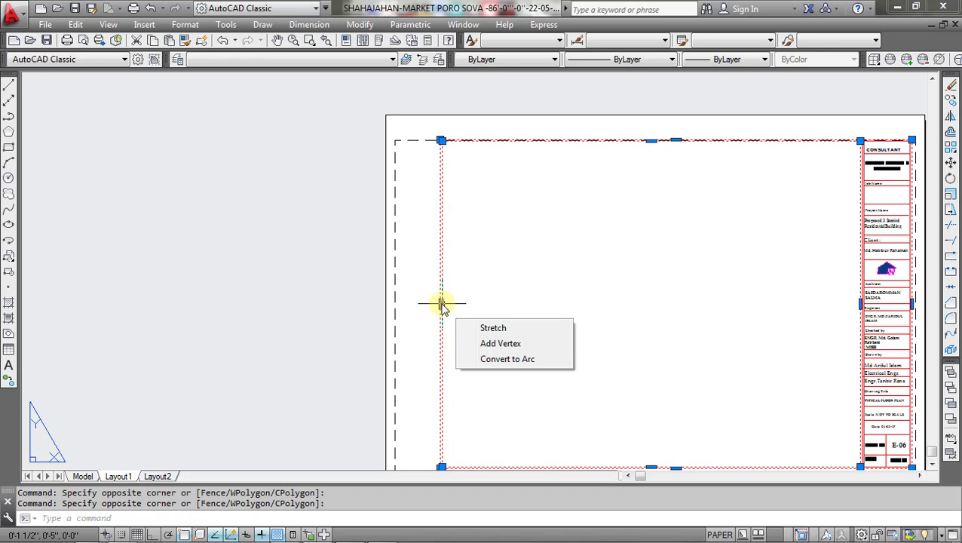
Stretch the red frame's left edge out to the dashed printable margin, then re-centre the sheet
left_click(441, 304)
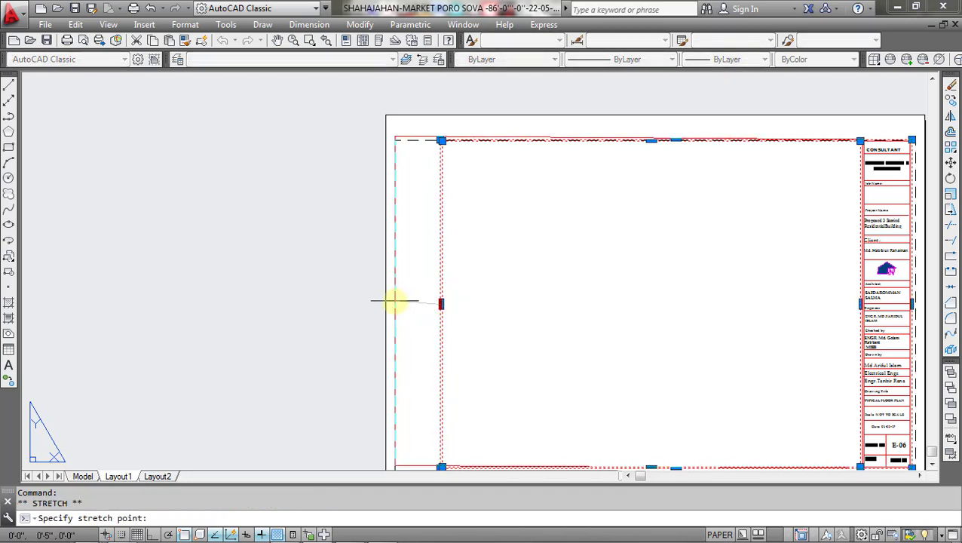
key("Escape")
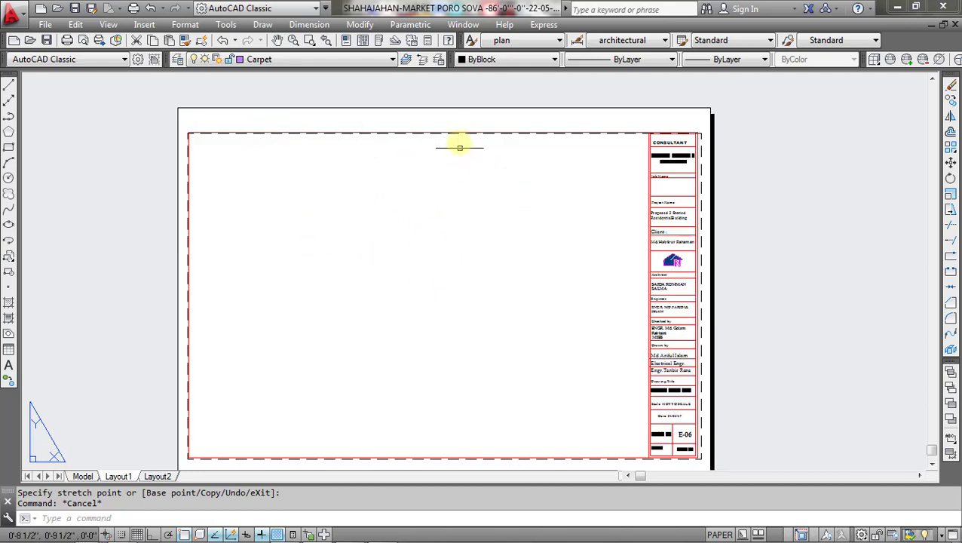
middle_click_drag(486, 329, 453, 298)
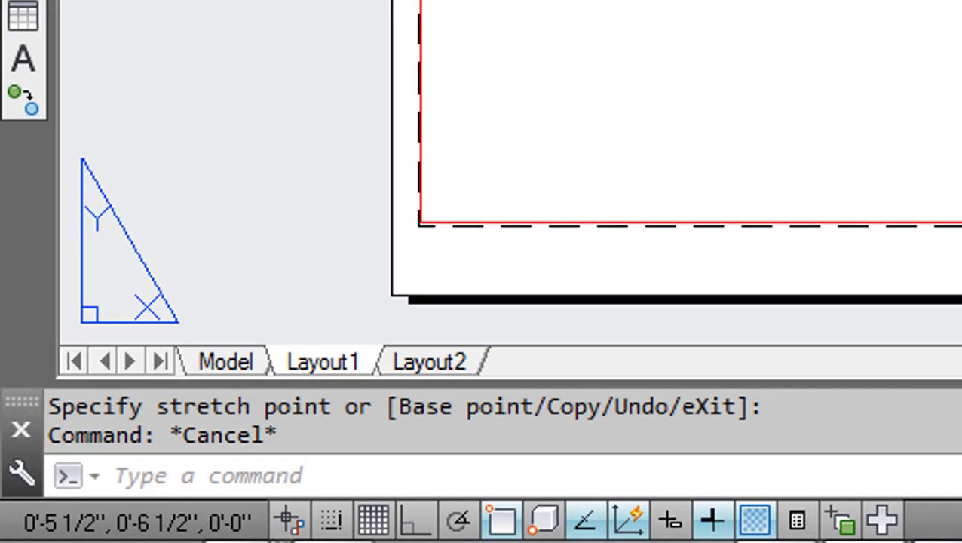
Create an MV viewport from the frame's lower-left corner to where the frame meets the title block
type("m")
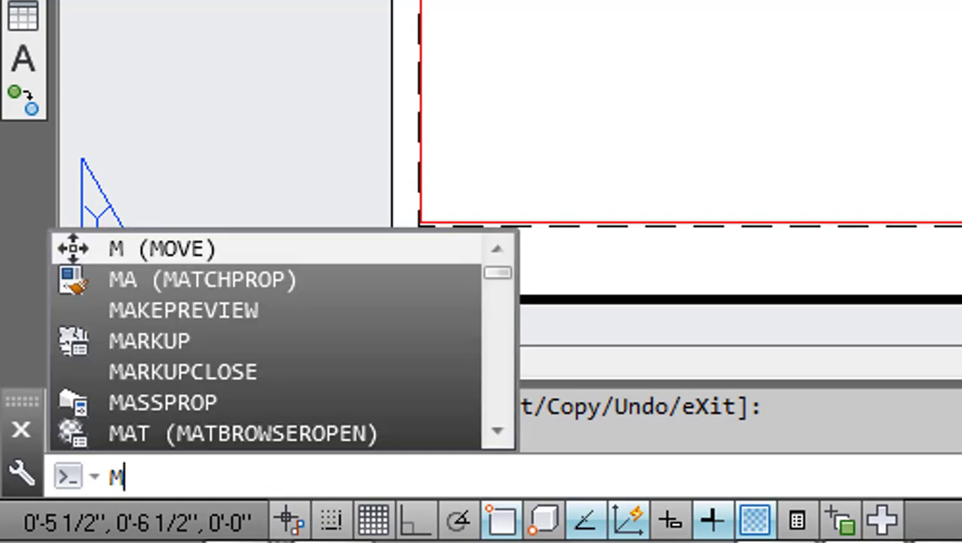
type("v")
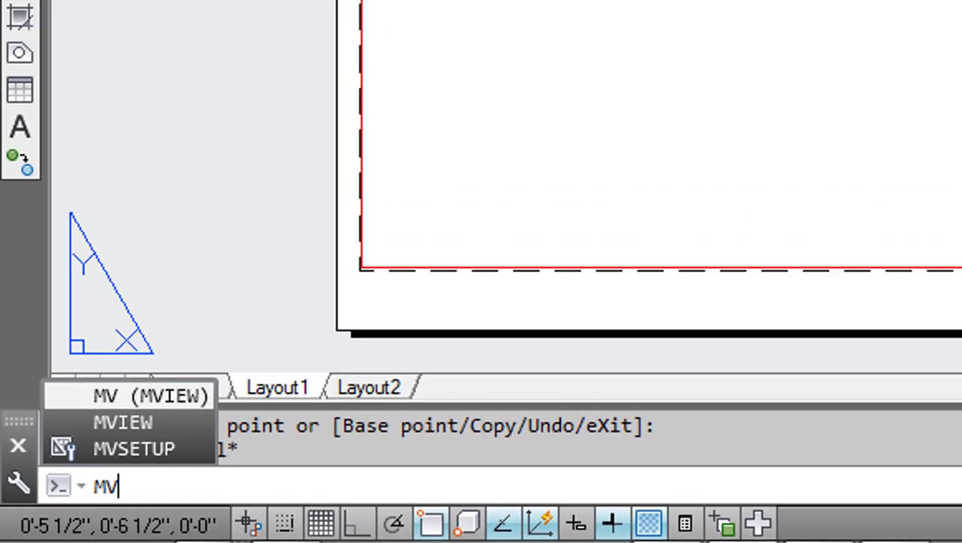
key("Return")
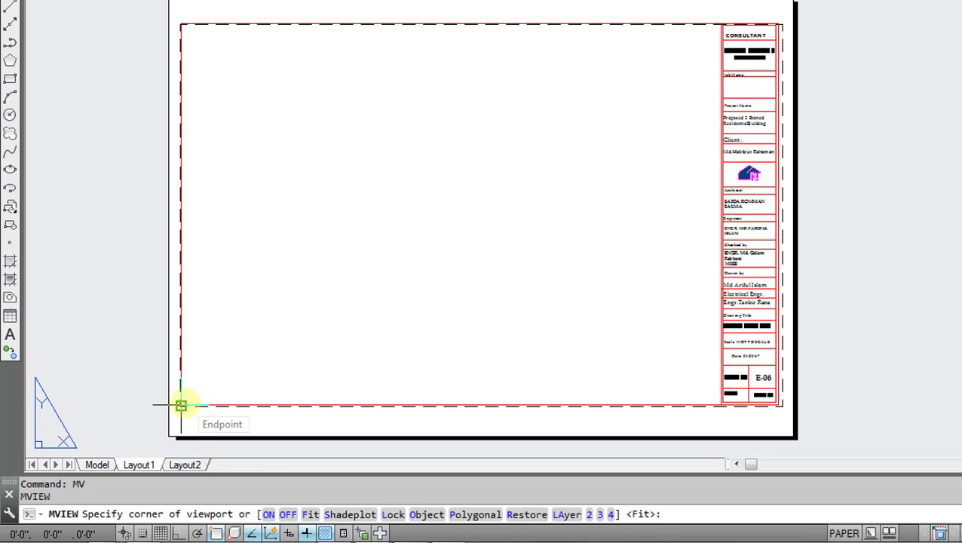
left_click(181, 406)
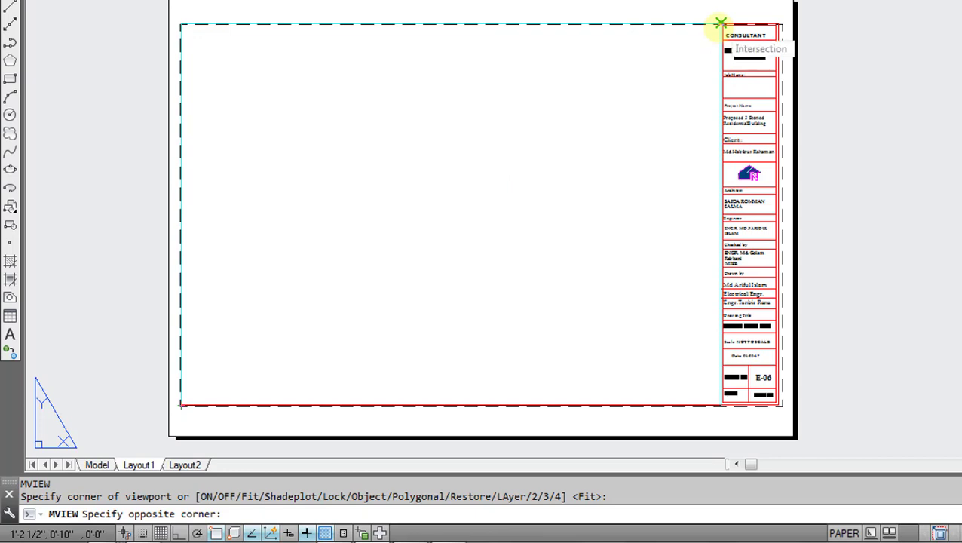
left_click(720, 23)
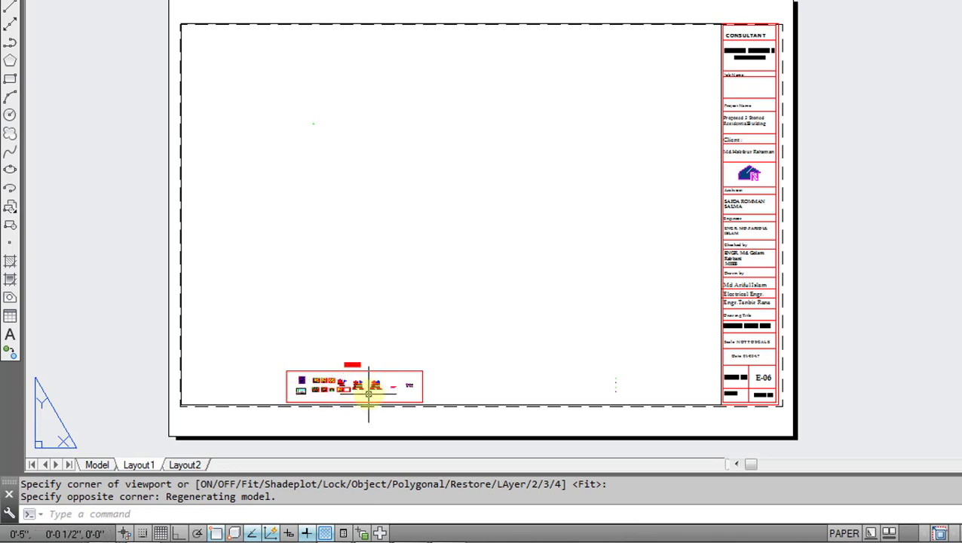
Activate the viewport and frame the TYPICAL FLOOR PLAN TV, TEL & power point wiring diagram in it
double_click(370, 392)
scroll(366, 393, "up", 2)
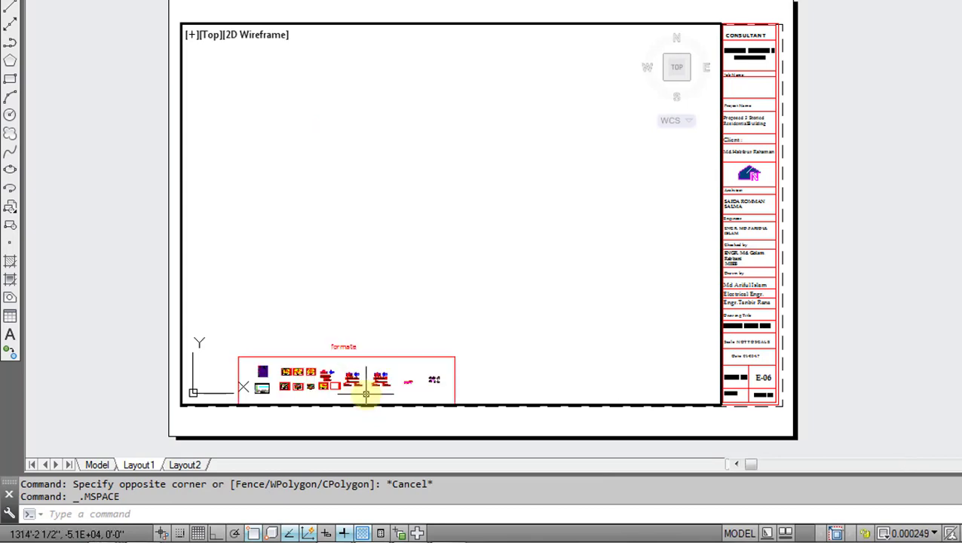
scroll(366, 393, "up", 1)
scroll(365, 392, "up", 2)
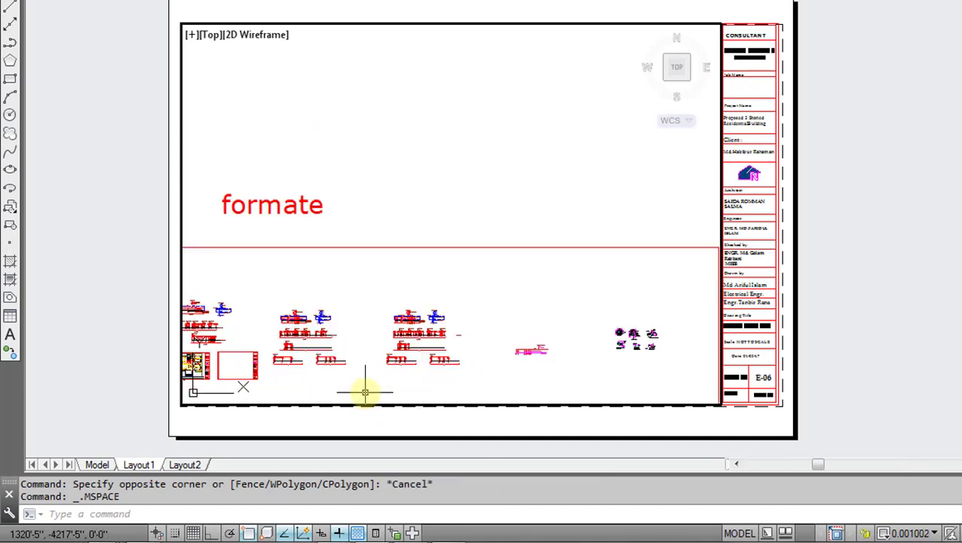
scroll(365, 392, "up", 2)
mouse_move(365, 393)
middle_mouse_down()
mouse_move(445, 311)
mouse_move(535, 256)
mouse_move(529, 249)
middle_mouse_up()
middle_click_drag(344, 240, 570, 240)
scroll(569, 241, "up", 2)
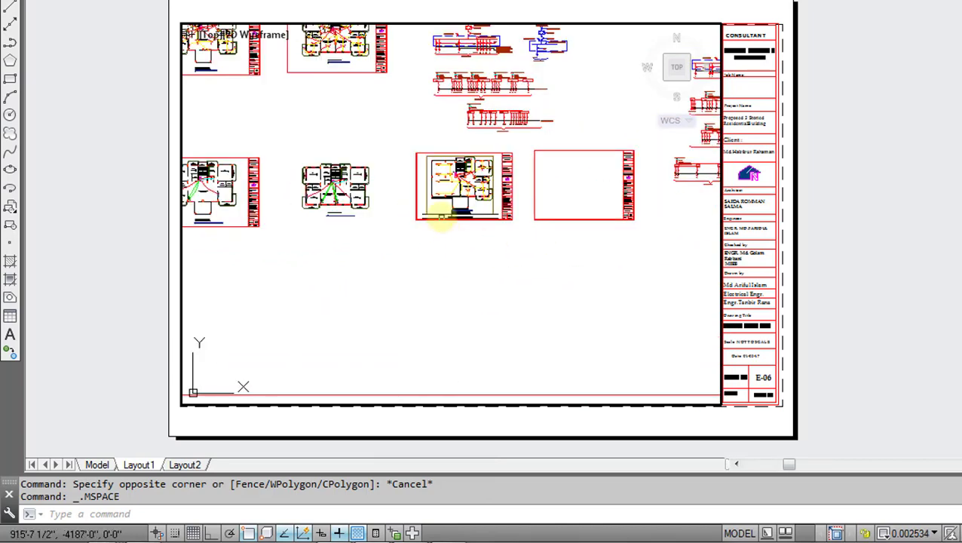
middle_click_drag(457, 216, 543, 233)
scroll(472, 210, "up", 4)
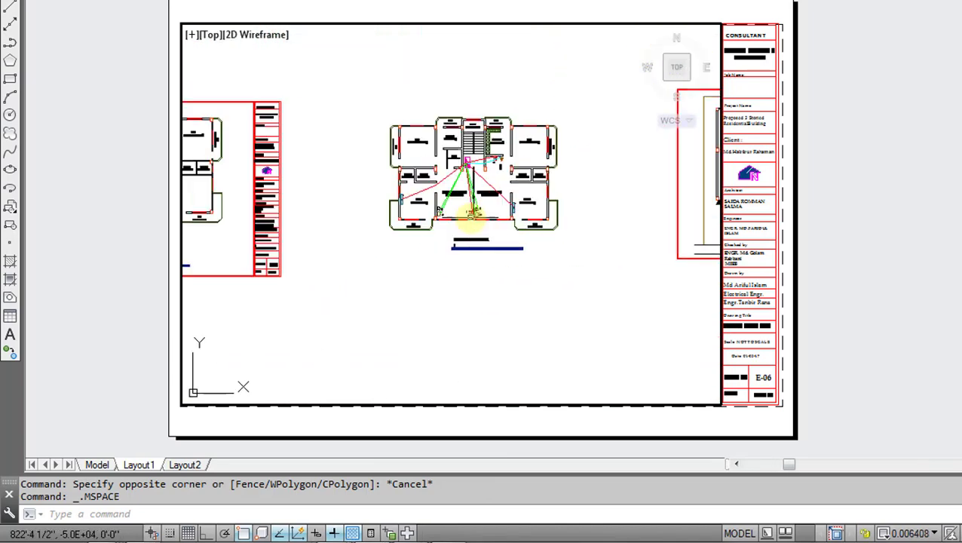
scroll(469, 215, "up", 2)
mouse_move(468, 214)
middle_mouse_down()
mouse_move(403, 307)
mouse_move(402, 294)
middle_mouse_up()
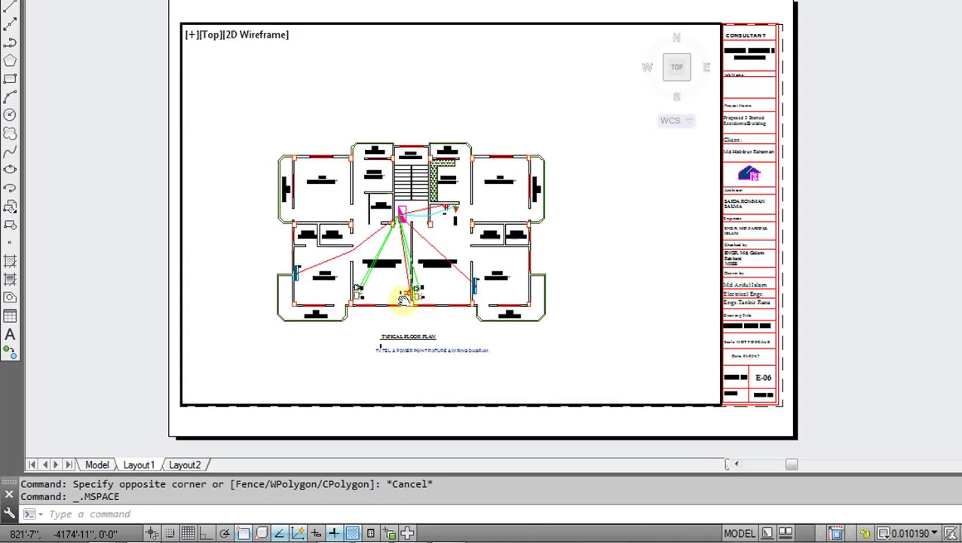
scroll(407, 307, "up", 2)
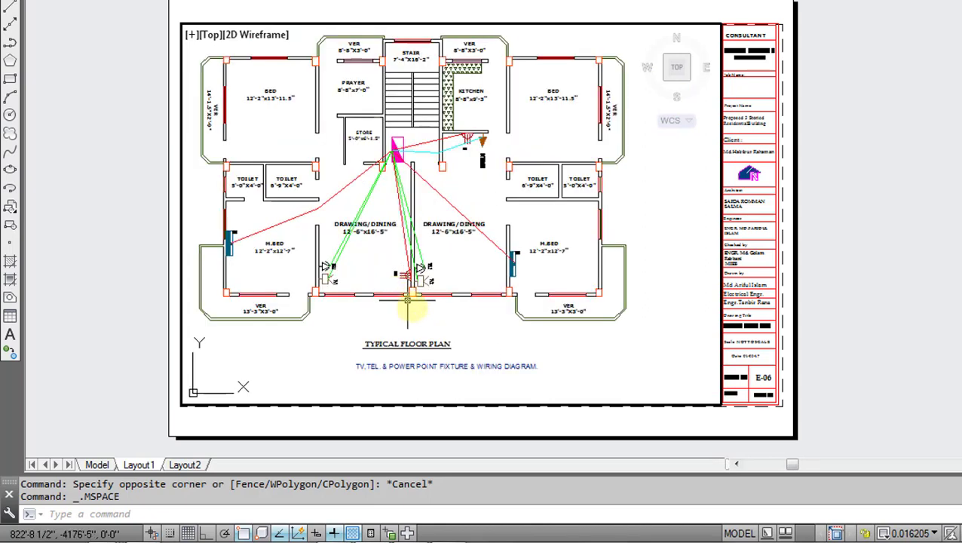
scroll(415, 310, "down", 2)
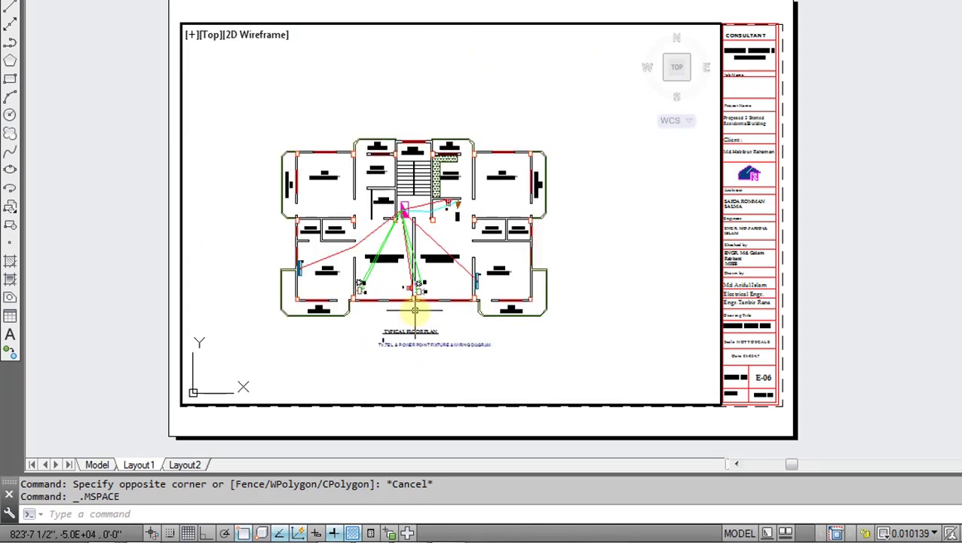
Zoom the viewport to 1/100xp, then to 1/70xp, and re-centre the floor plan
type("z")
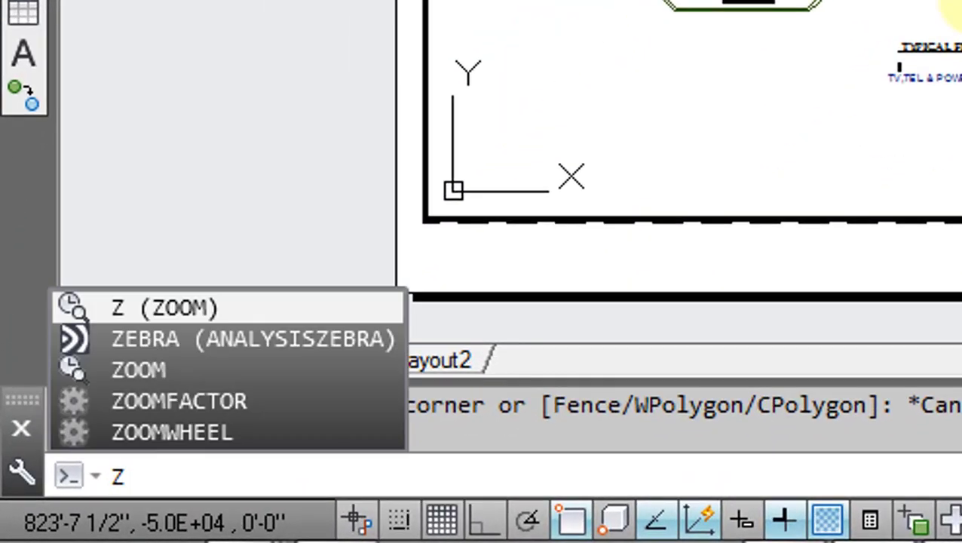
type("Oo")
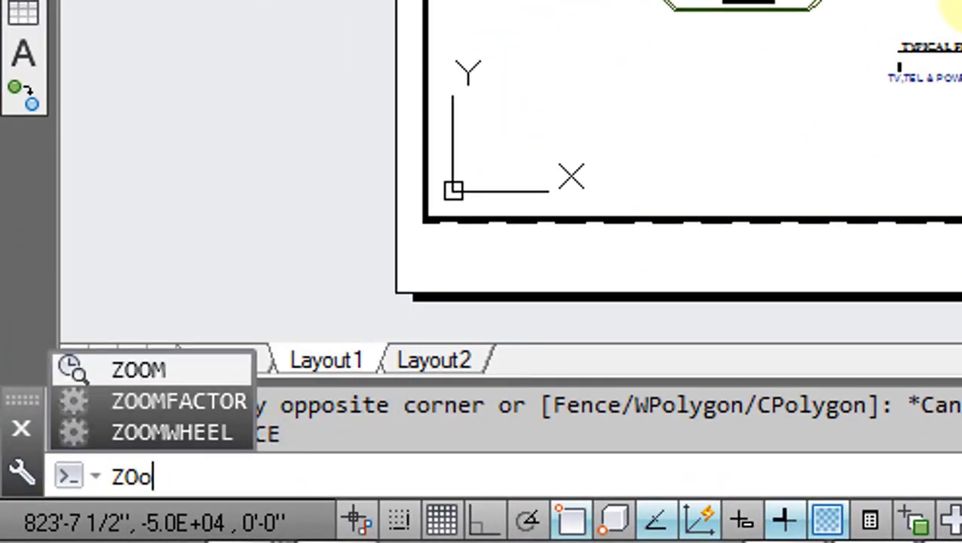
type("om")
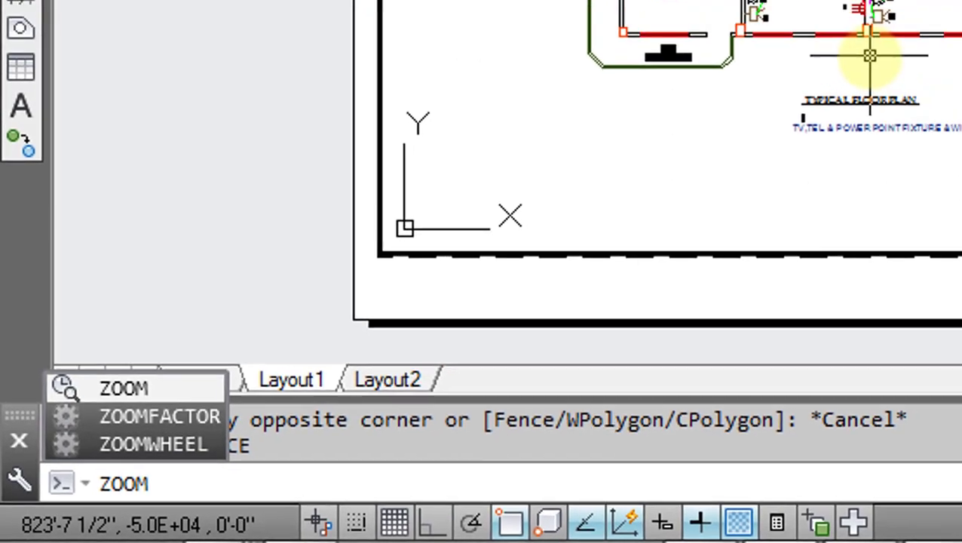
key("Return")
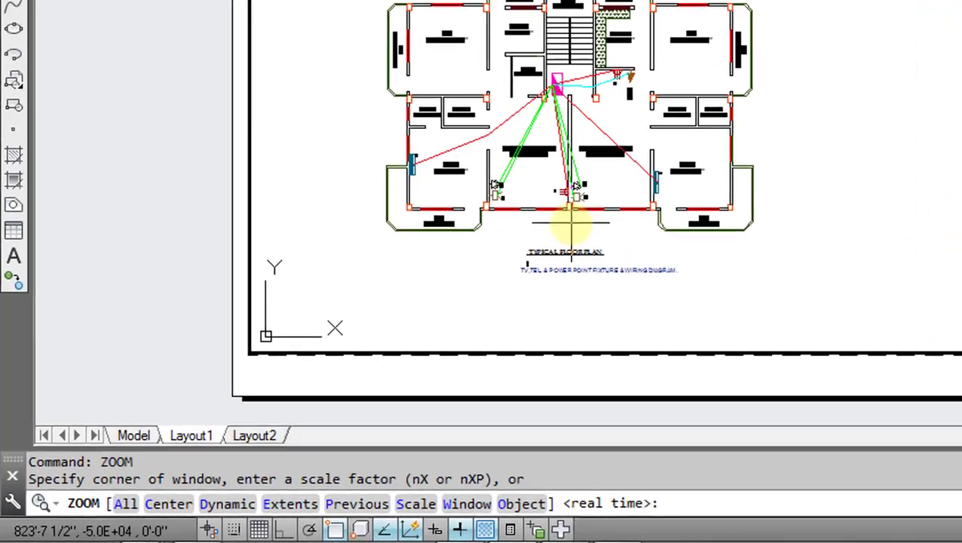
type("1/")
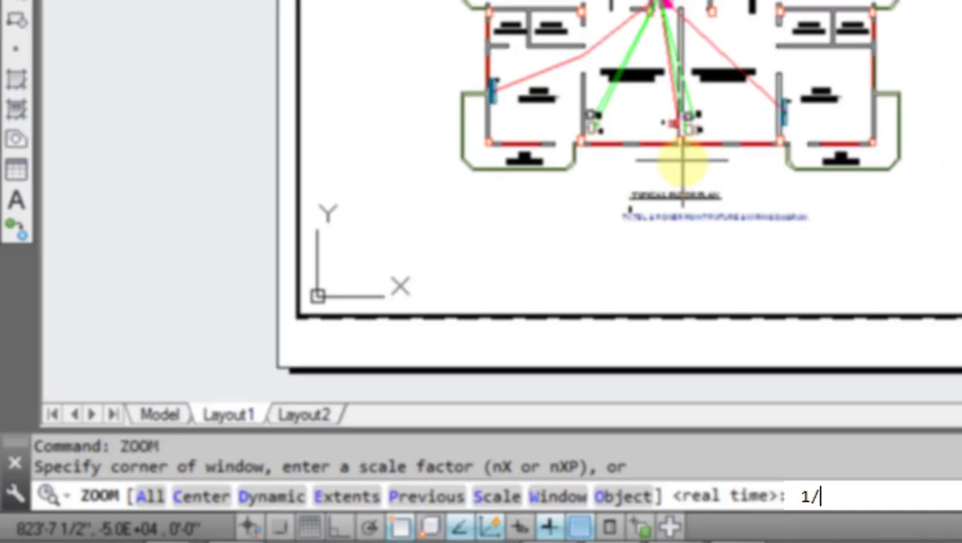
type("00x")
type("p")
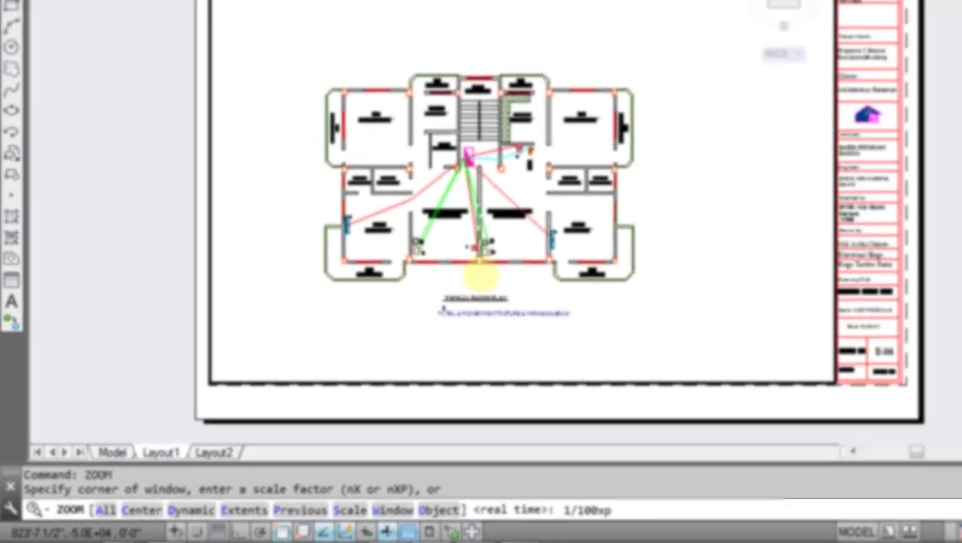
key("Return")
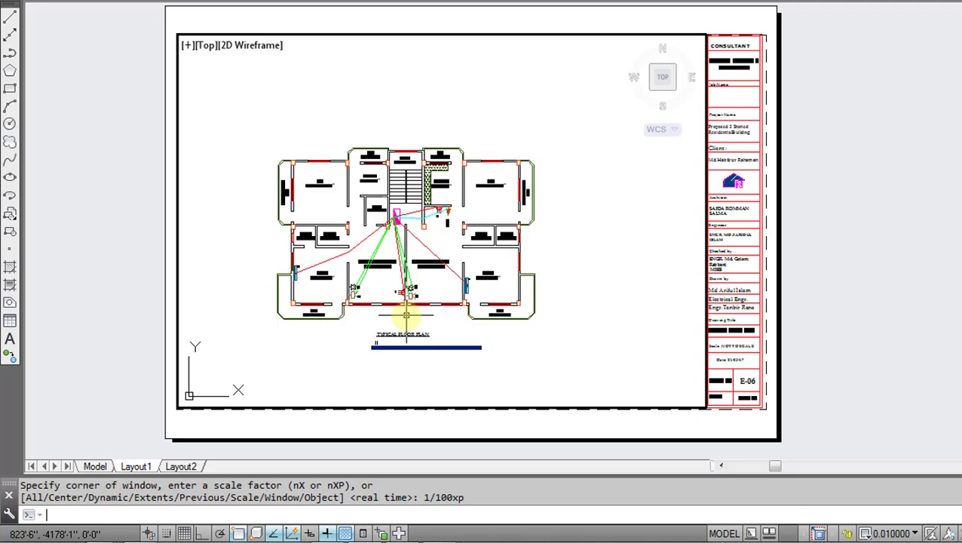
type("zo")
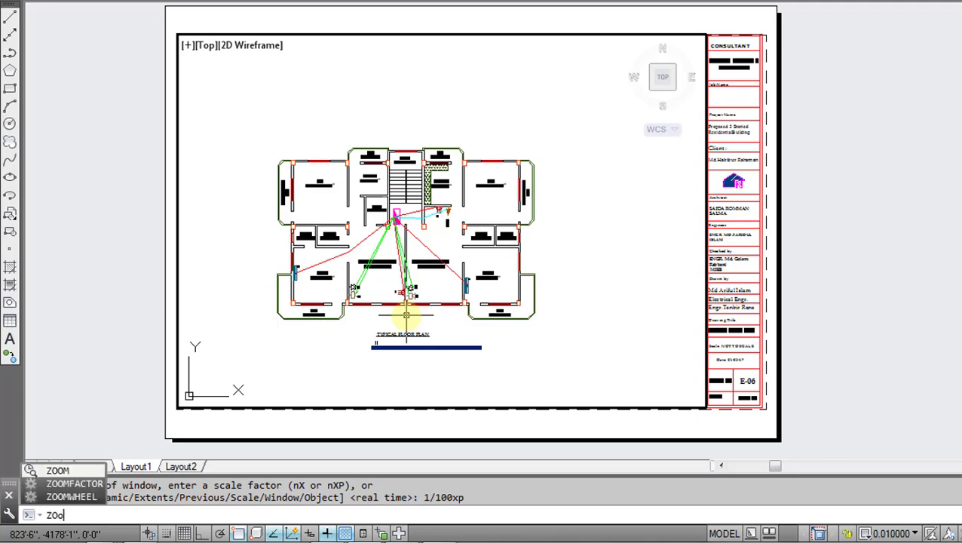
key("Return")
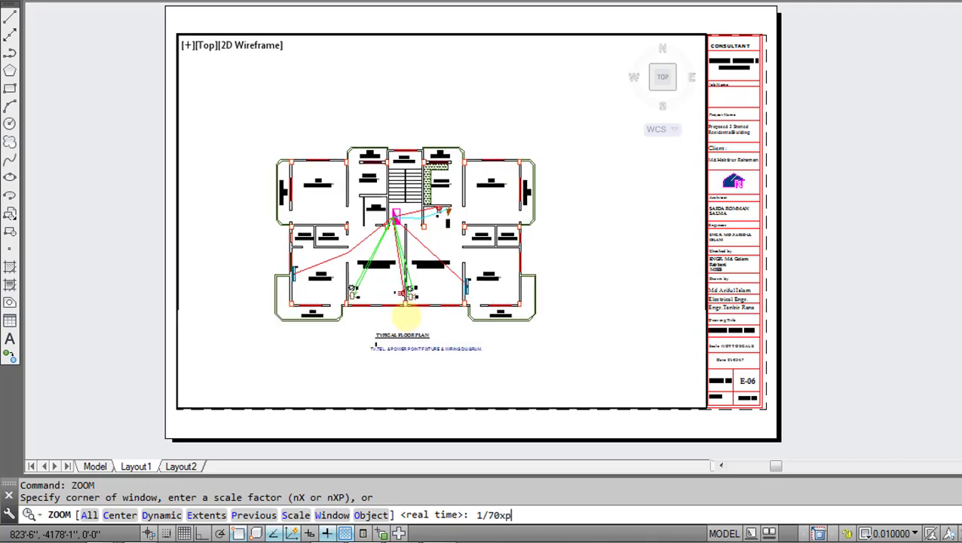
key("Return")
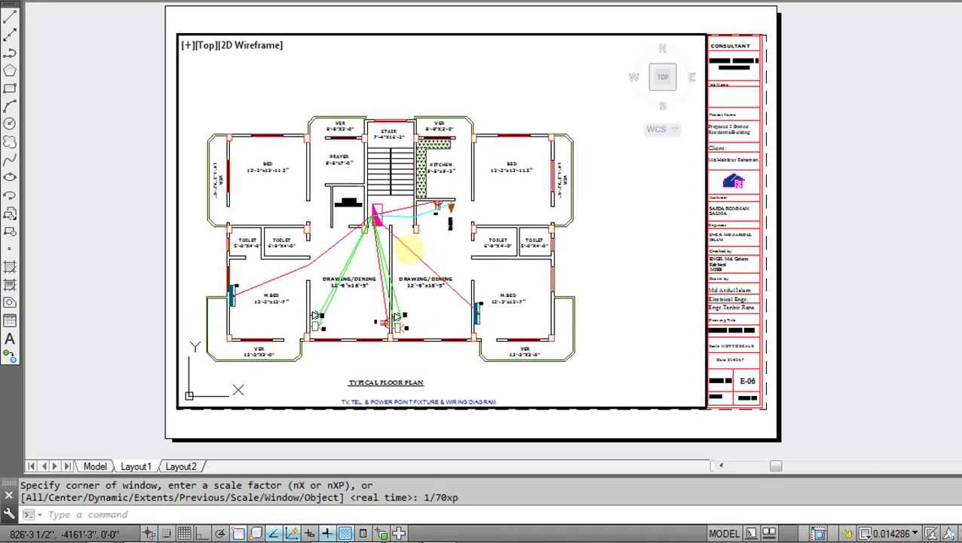
middle_click_drag(409, 248, 447, 216)
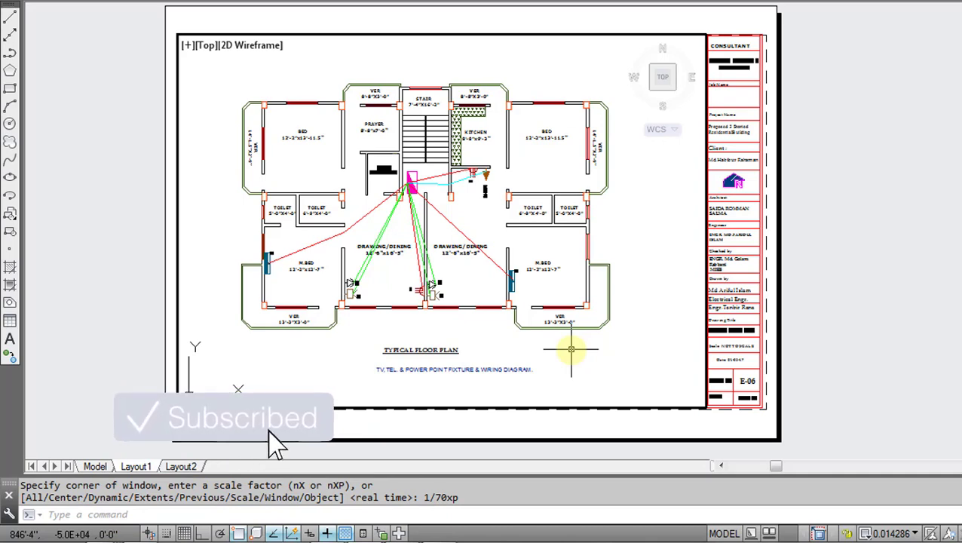
Apply a 1/65xp zoom scale to the viewport and nudge the floor plan into place
type("z")
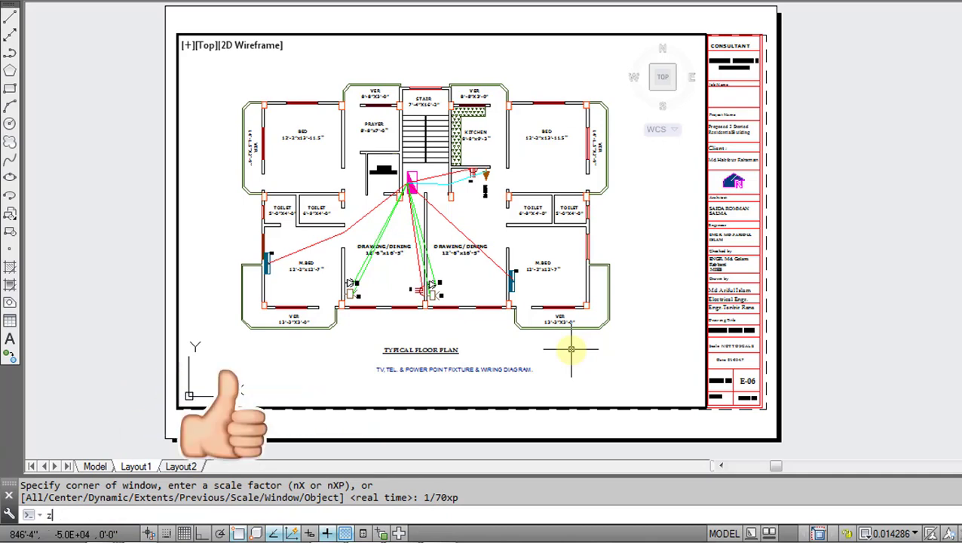
type("m")
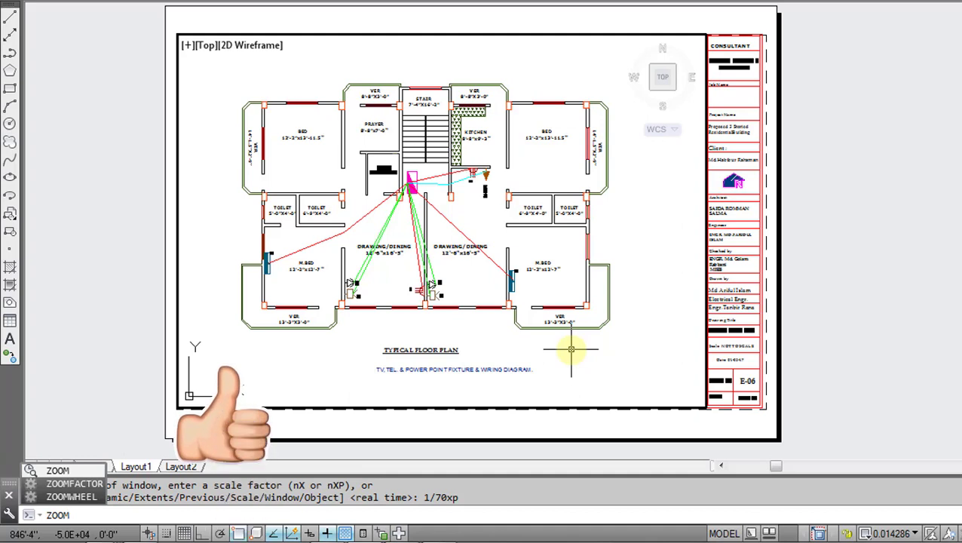
key("Return")
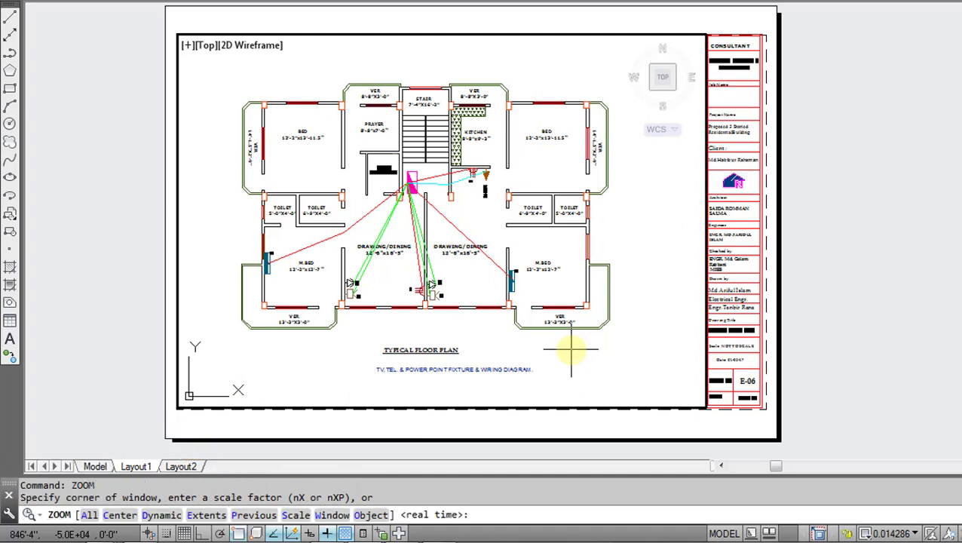
type("1/65")
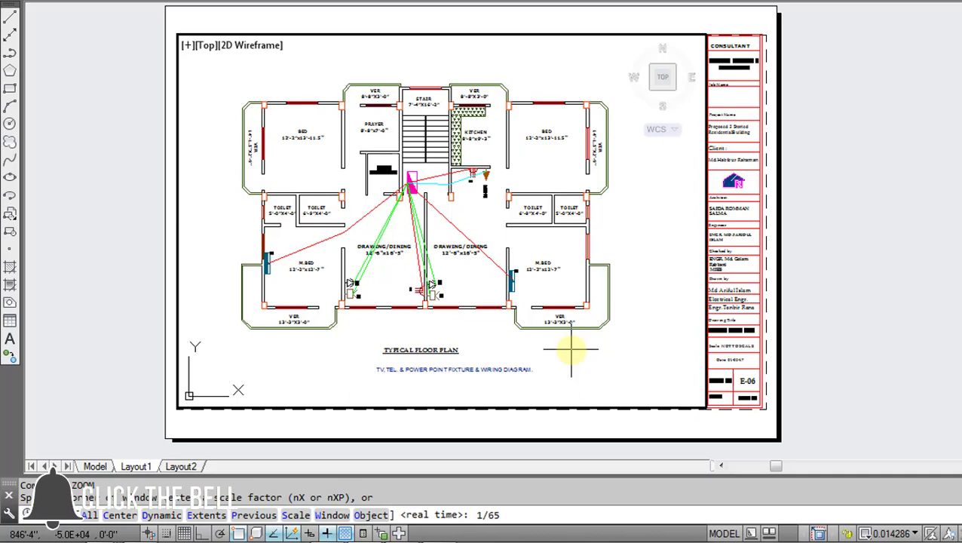
key("Return")
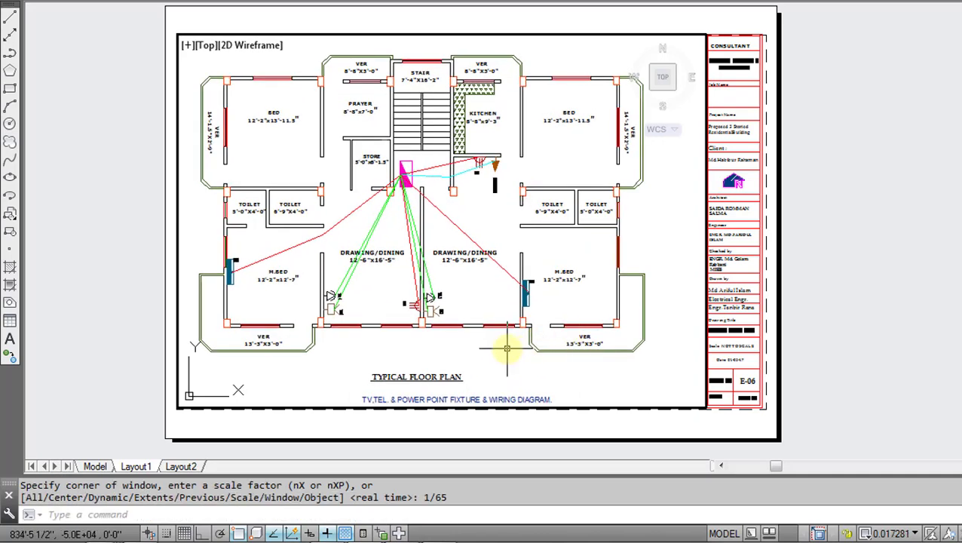
middle_click_drag(490, 367, 507, 362)
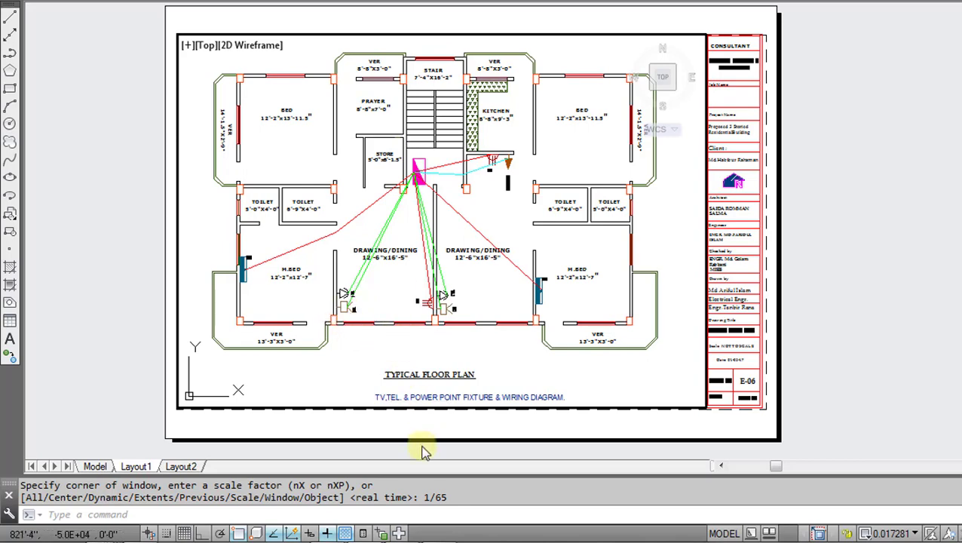
Turn off Clean Screen with Ctrl+0 so the menus and toolbars reappear around Layout1
key("ctrl+0")
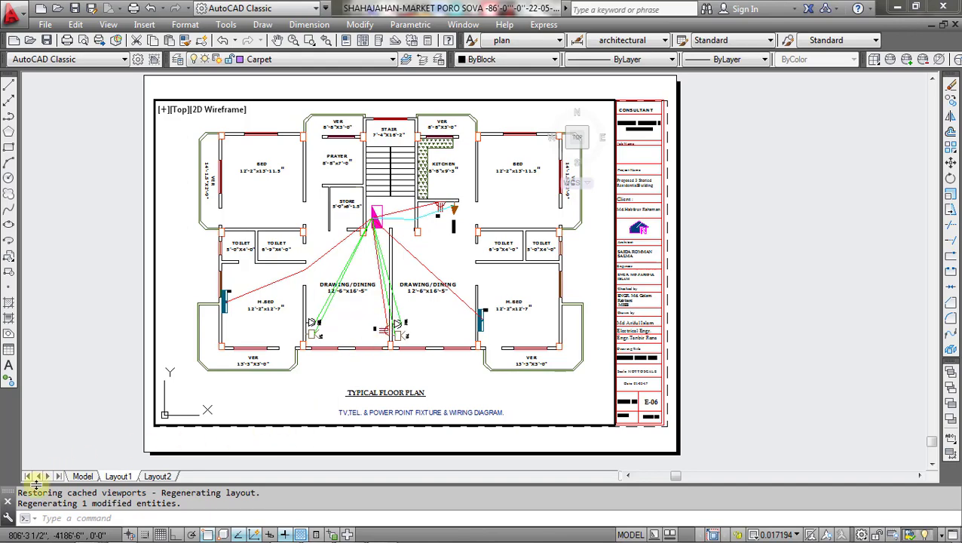
Switch to model space and zoom in on the Typical Floor Plan
left_click(81, 475)
scroll(318, 346, "up", 3)
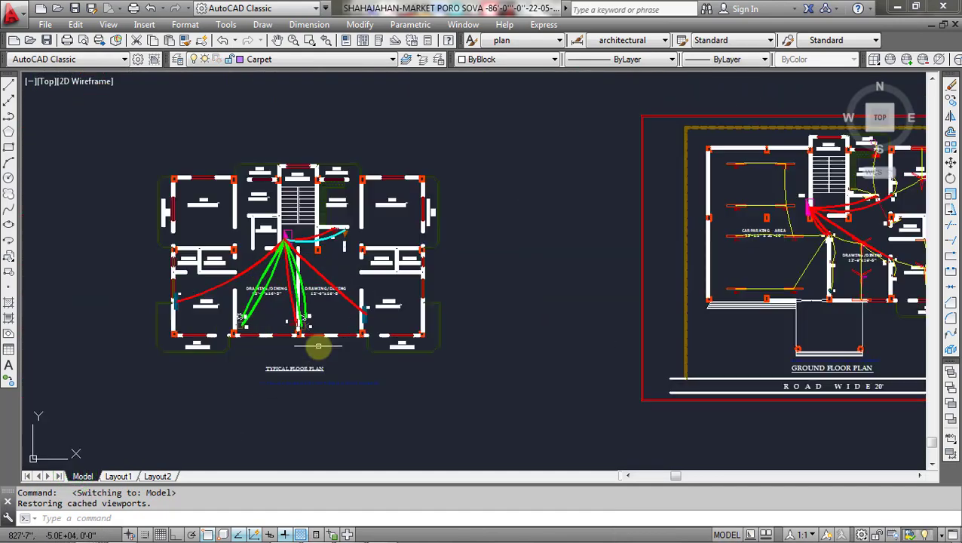
scroll(318, 346, "up", 2)
scroll(317, 360, "up", 2)
scroll(313, 361, "up", 2)
scroll(482, 316, "up", 2)
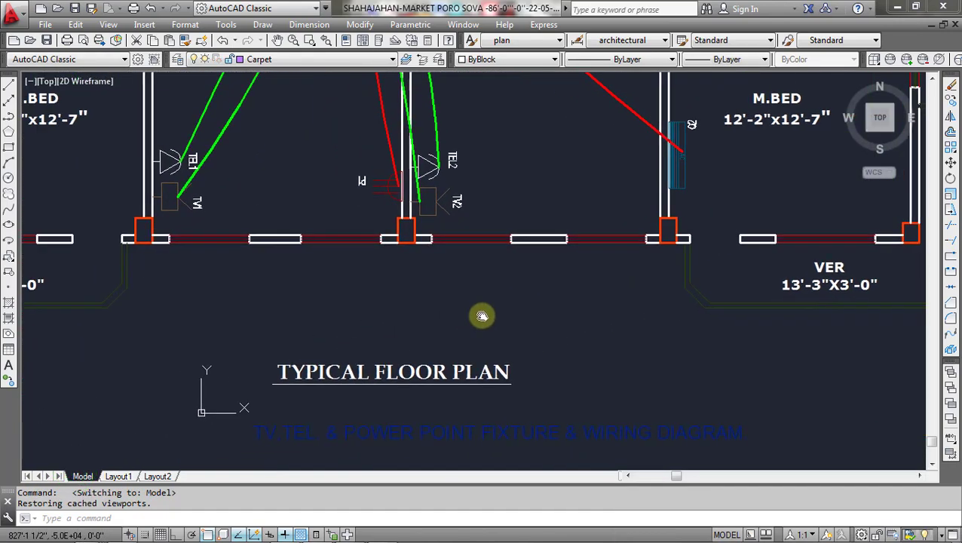
middle_click_drag(482, 316, 482, 316)
Add a single-line 'Scale 1:65' text label with 0 rotation above the plan title
type("t")
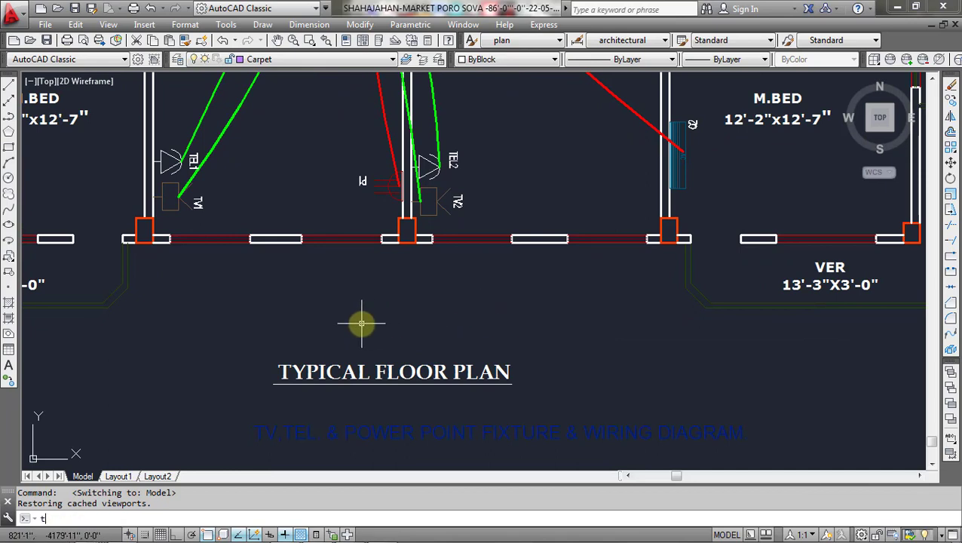
type("t")
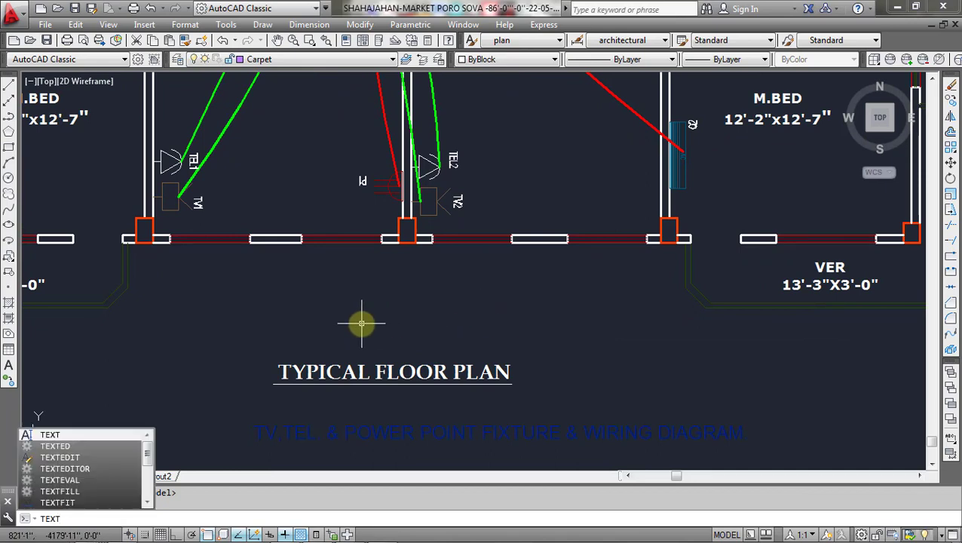
key("Return")
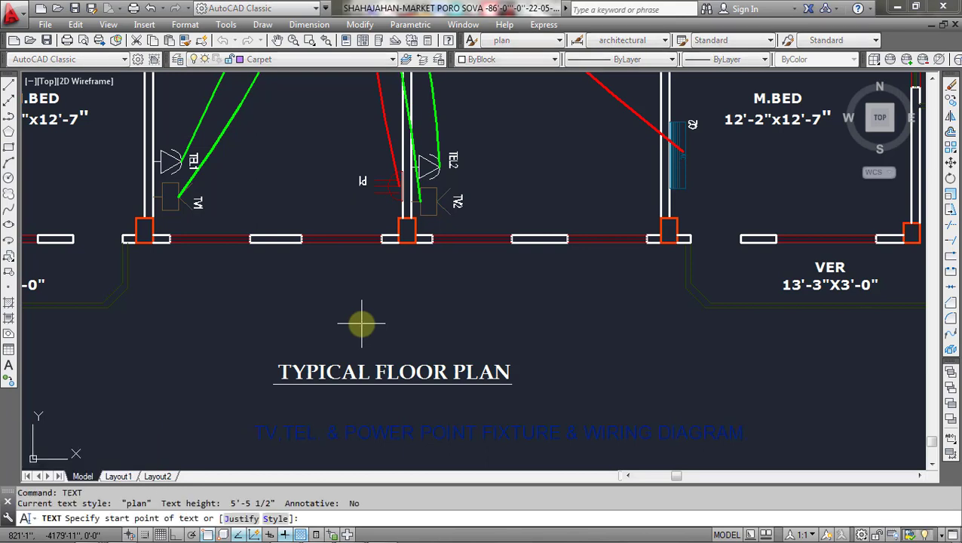
left_click(302, 284)
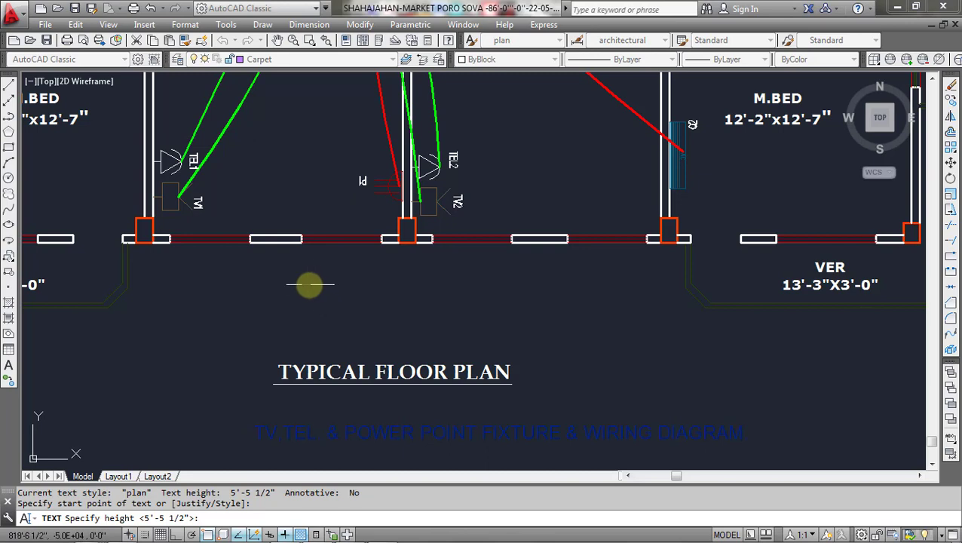
left_click(301, 298)
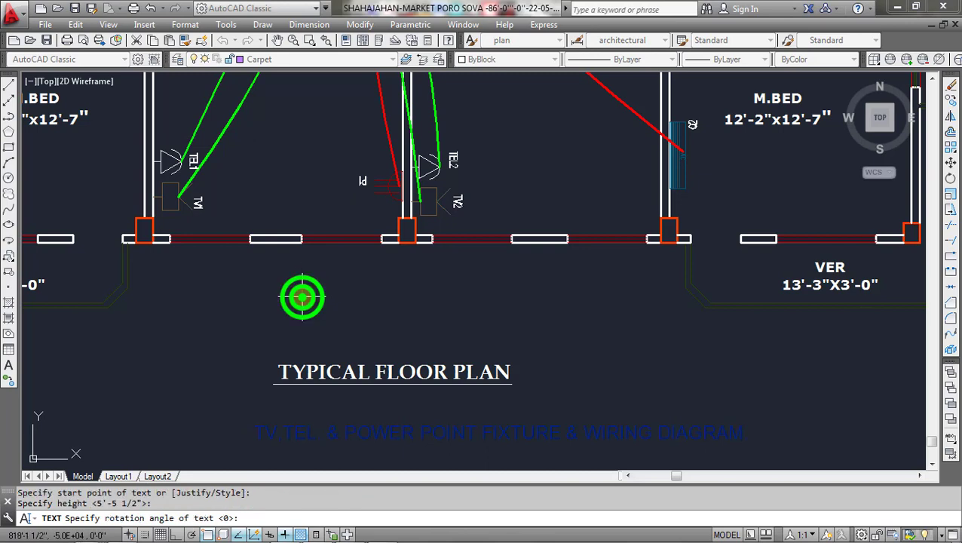
type("0")
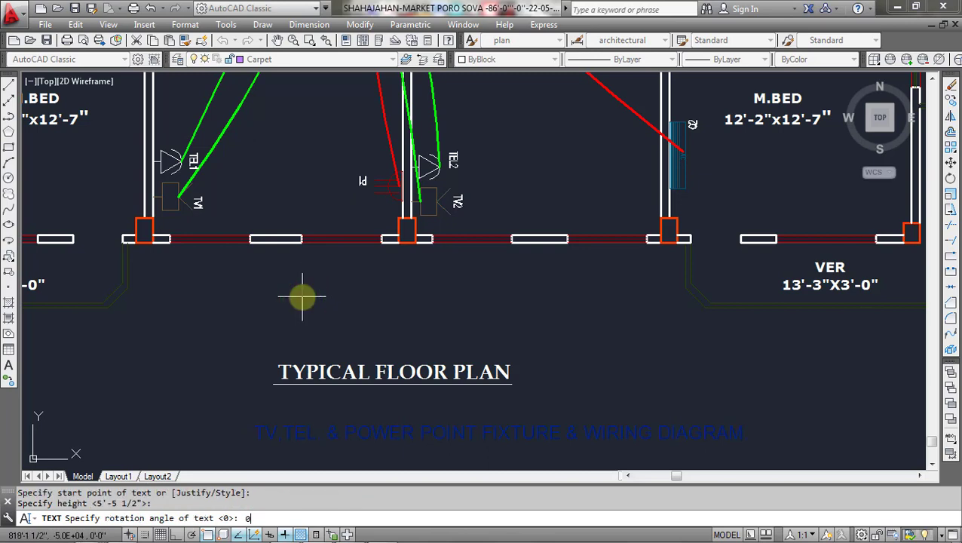
key("Return")
type("Scale 1")
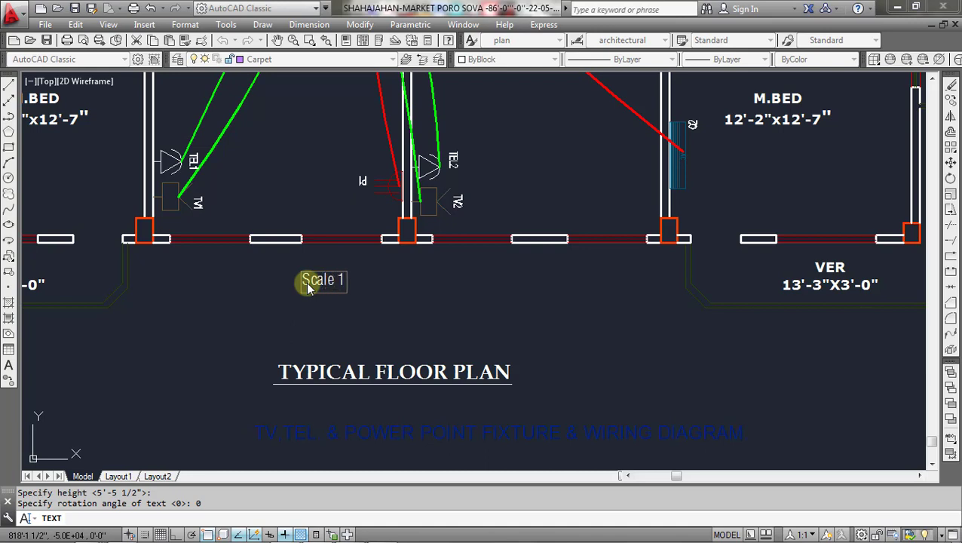
type(":65")
left_click(382, 312)
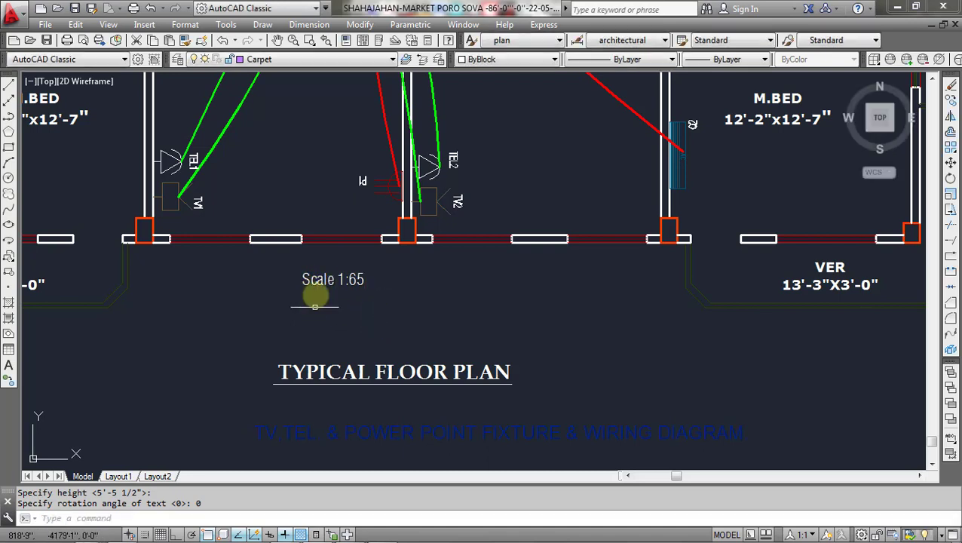
Select the Scale 1:65 label and drag its grip slightly lower
left_click(317, 280)
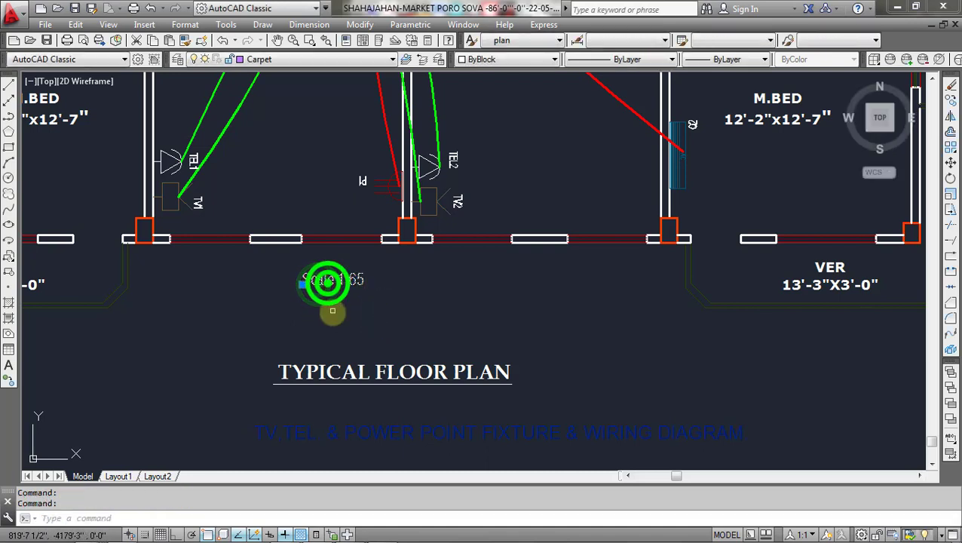
left_click_drag(327, 282, 315, 315)
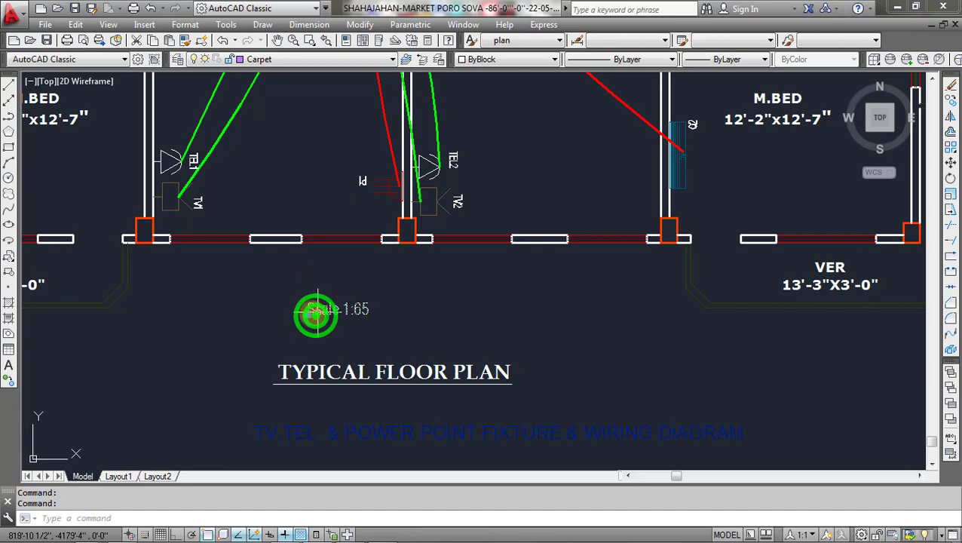
left_click(309, 313)
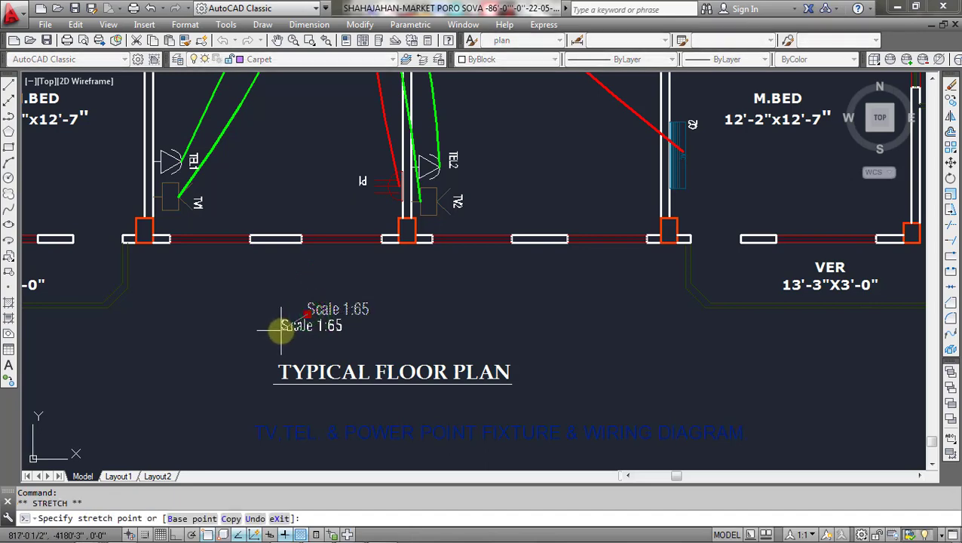
scroll(281, 328, "down", 2)
left_click(285, 312)
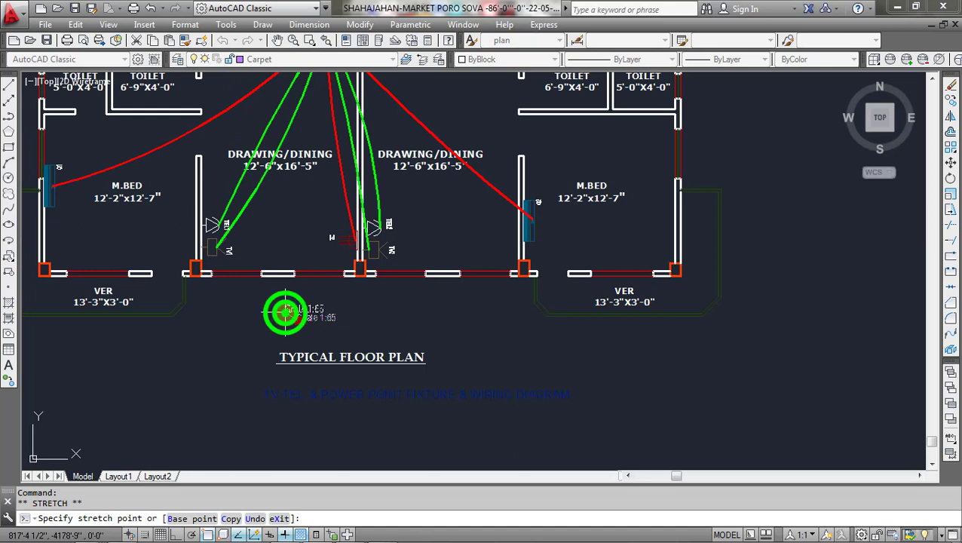
Delete the old label and re-create 'Scale 1:65' with the TEXT command at 0 rotation
key("Delete")
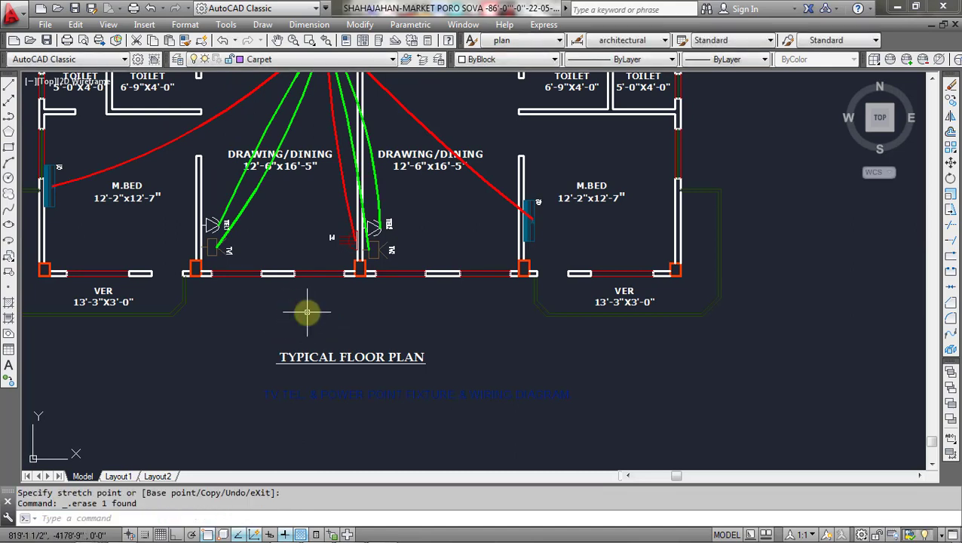
type("t")
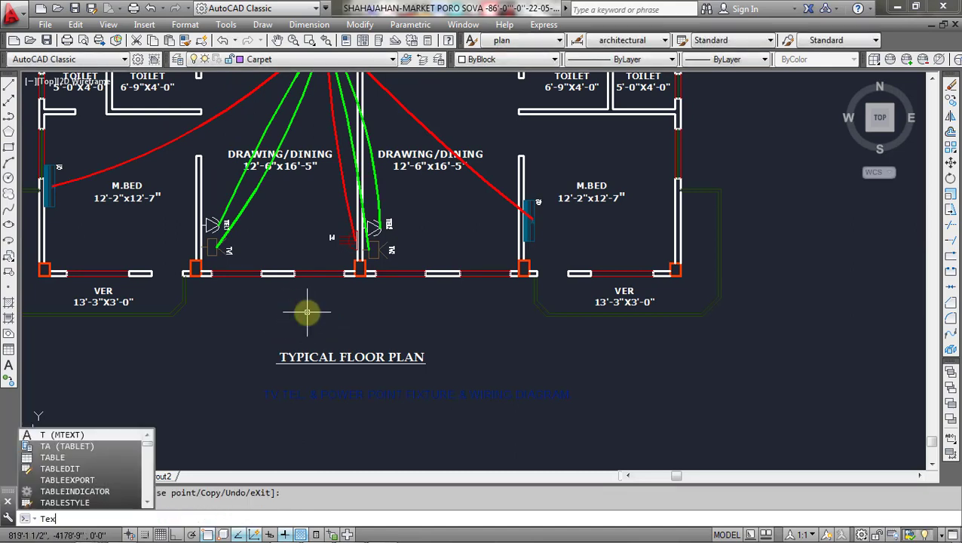
type("ext")
key("Return")
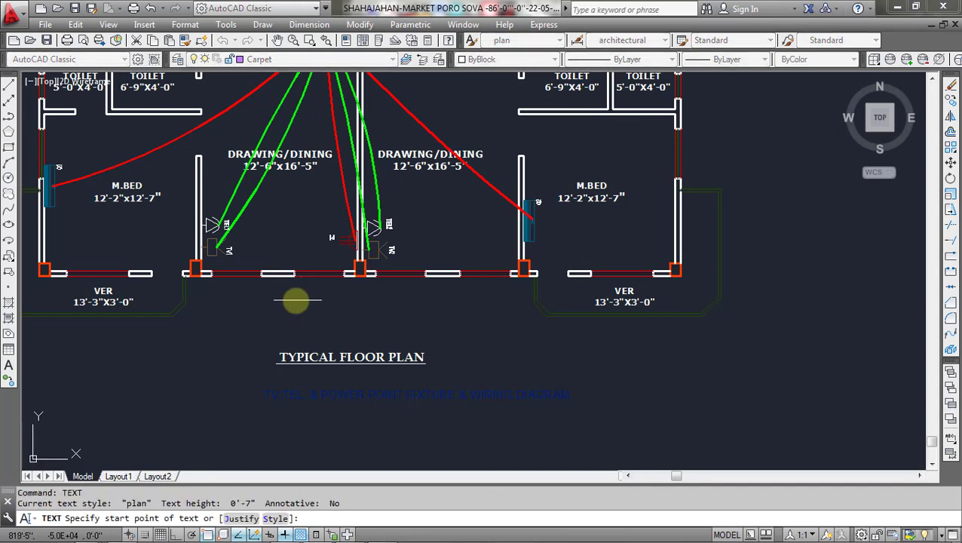
left_click(295, 301)
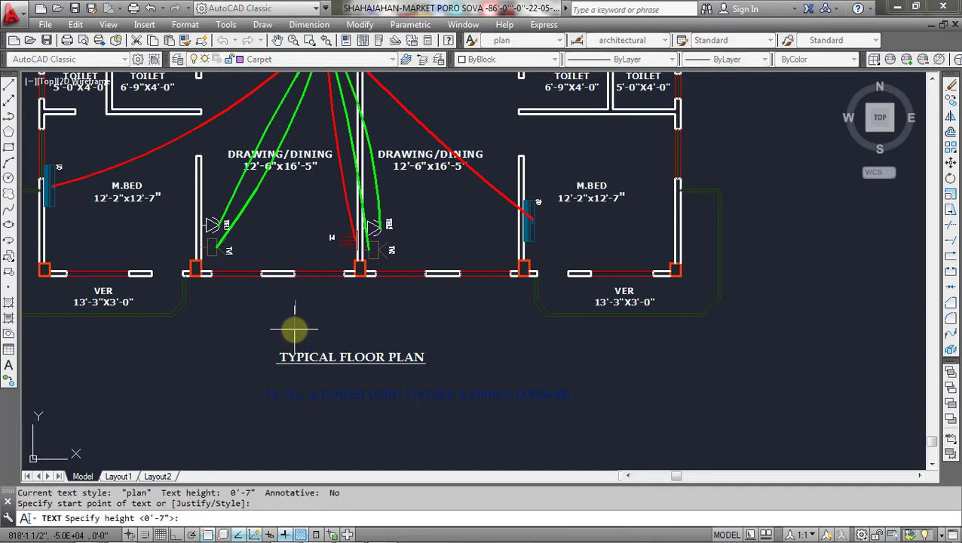
left_click(294, 329)
type("0")
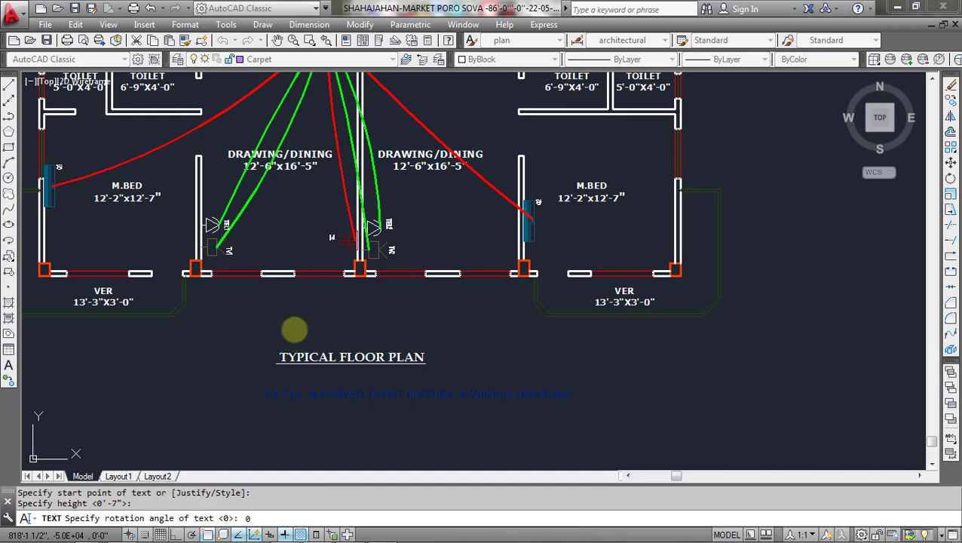
key("Return")
type("S")
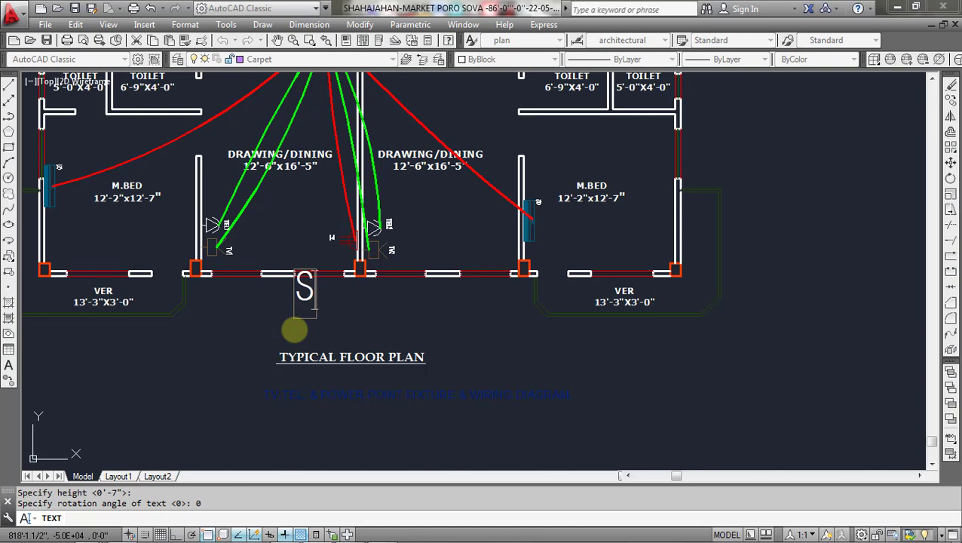
type("ca")
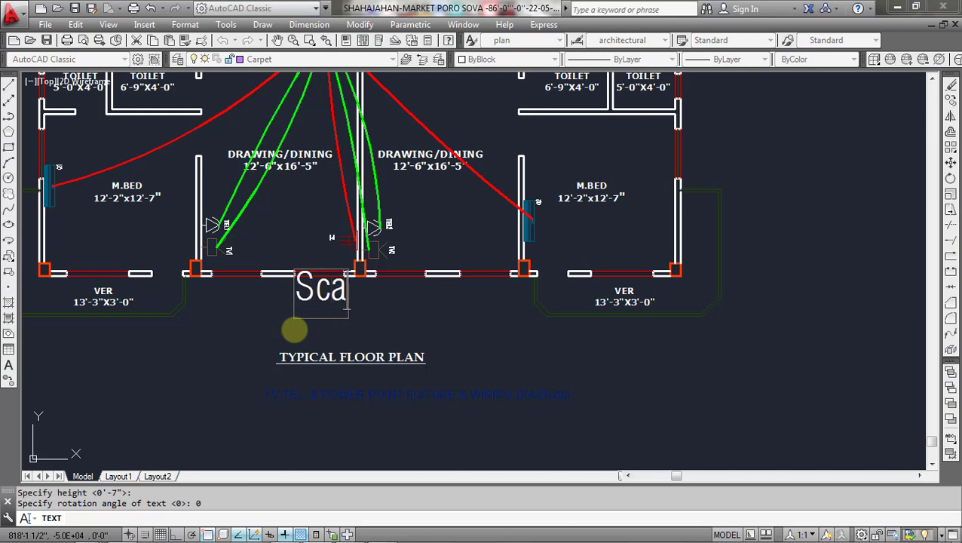
type("le 1:")
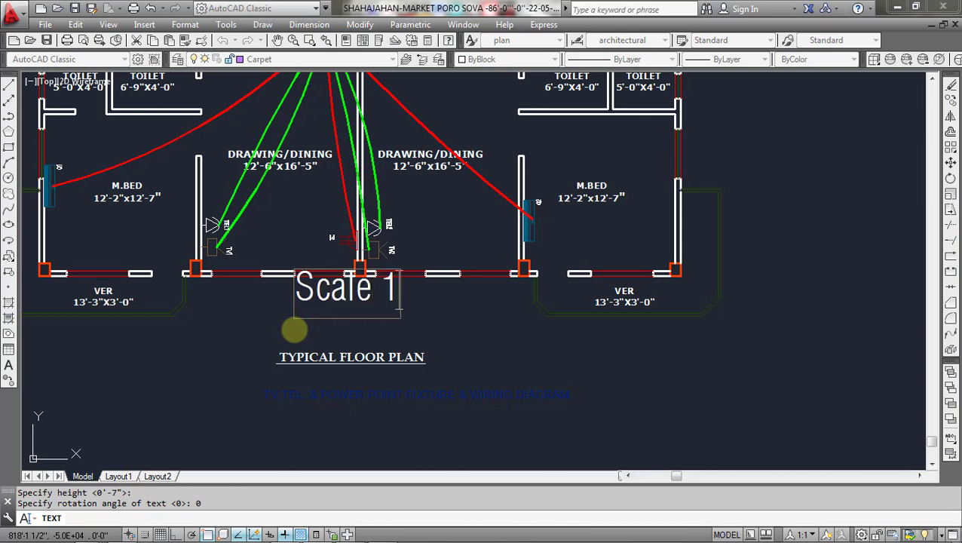
type("65")
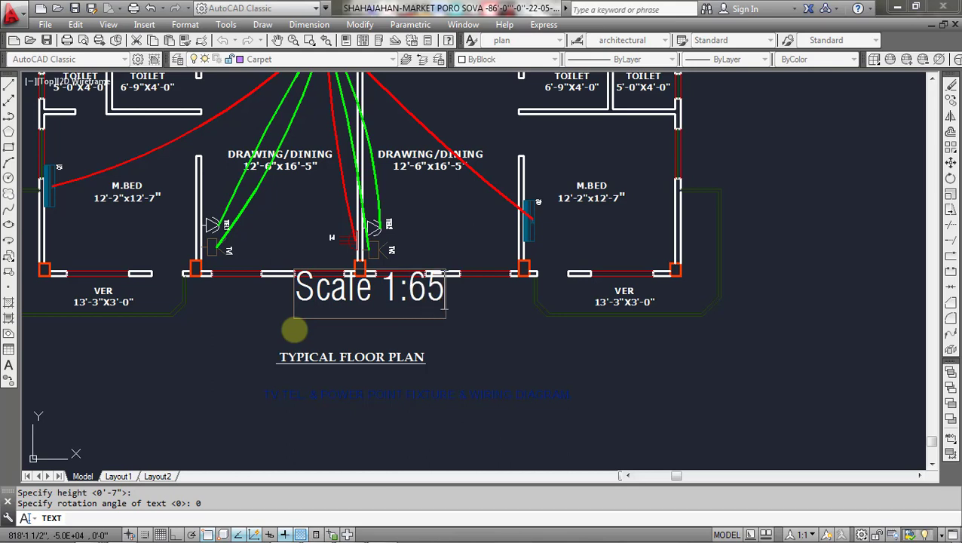
left_click(259, 329)
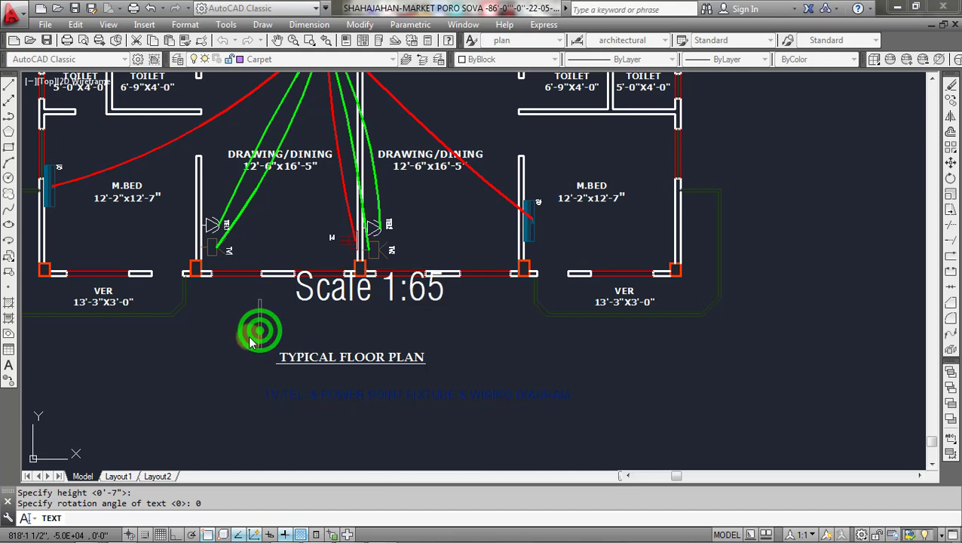
key("Escape")
Move the Scale 1:65 label by its insertion grip to just above TYPICAL FLOOR PLAN
left_click(316, 288)
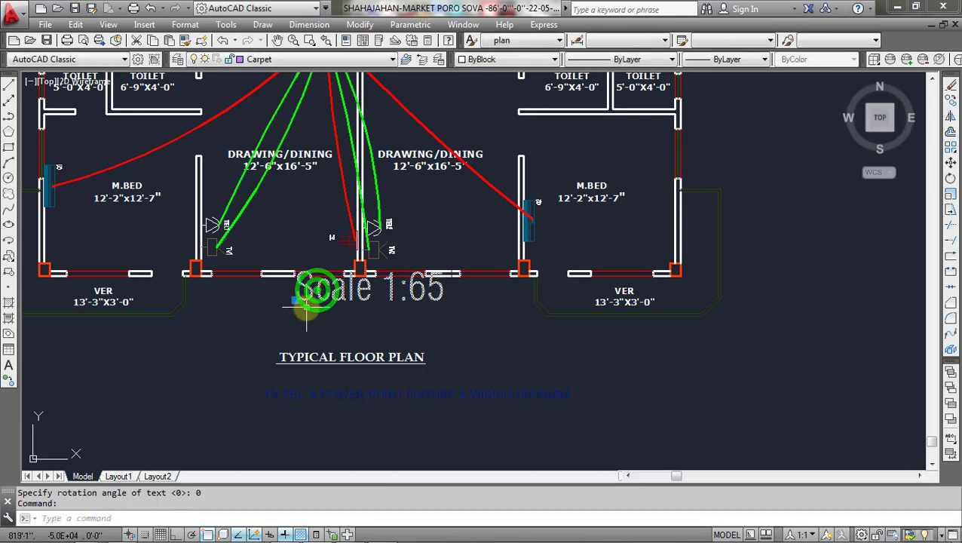
left_click(297, 299)
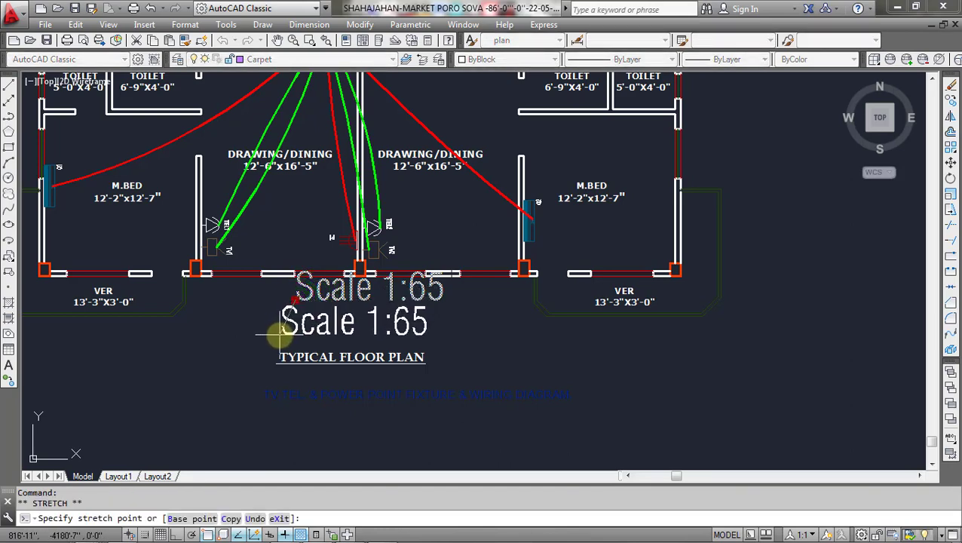
left_click(277, 334)
left_click(175, 381)
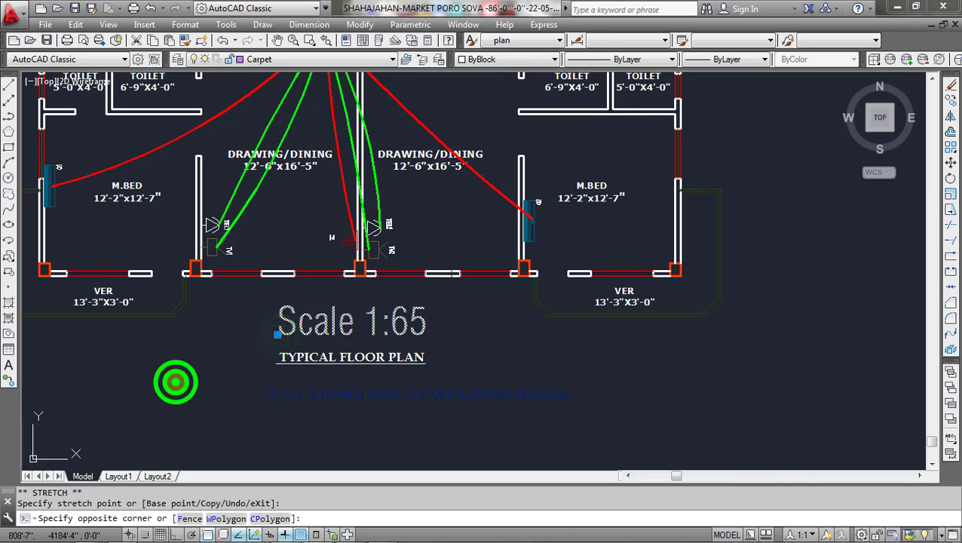
key("Escape")
key("Escape")
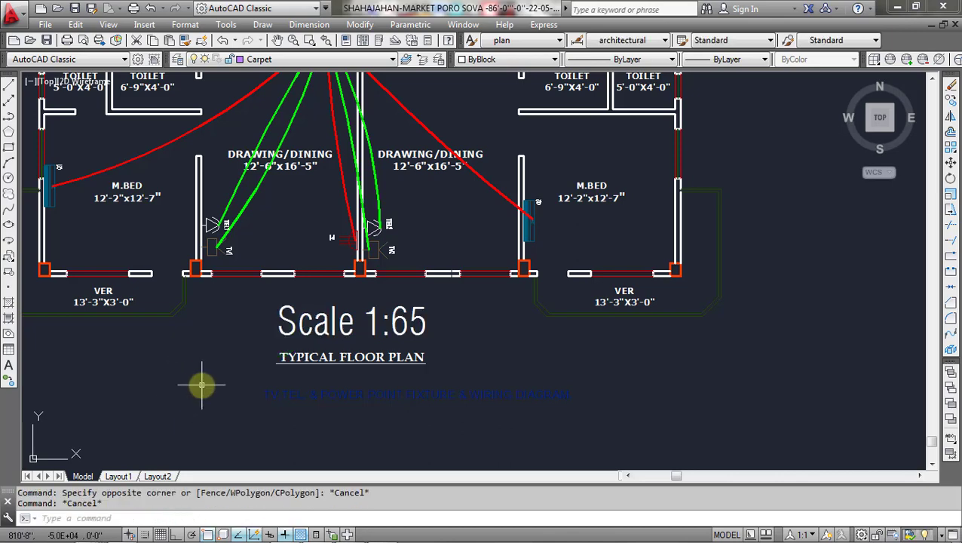
Plot Layout1 with Ctrl+P using the DWG To PDF.pc3 plotter on ISO A3
left_click(120, 476)
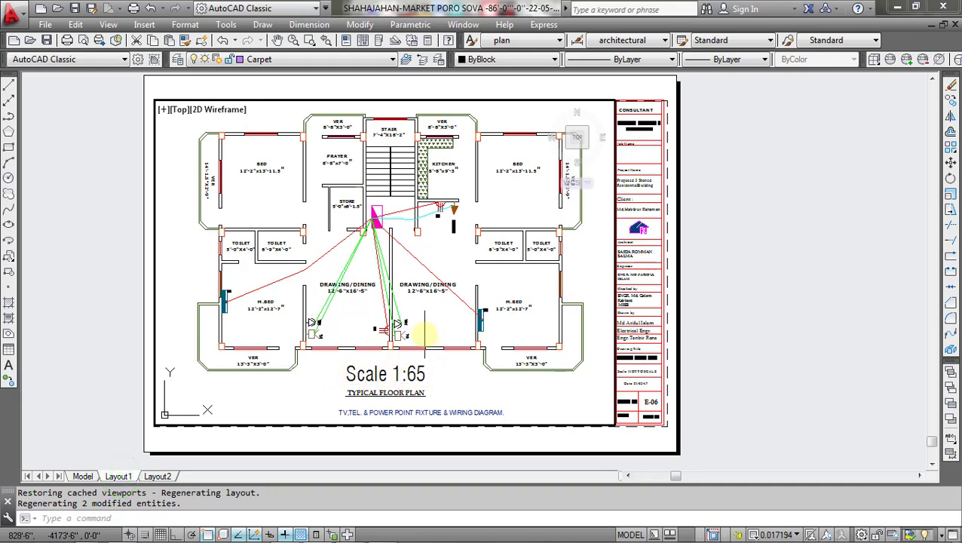
left_click(425, 331)
key("ctrl+p")
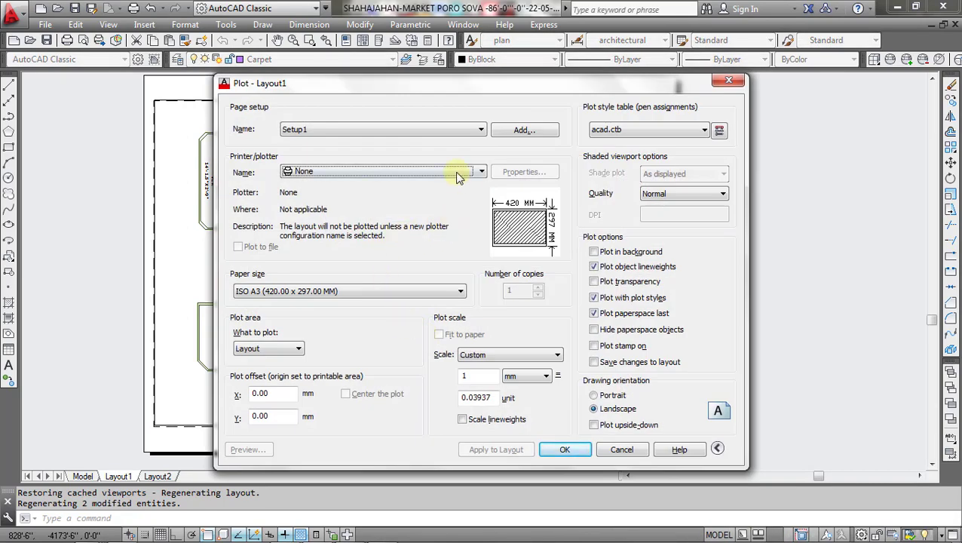
left_click(332, 169)
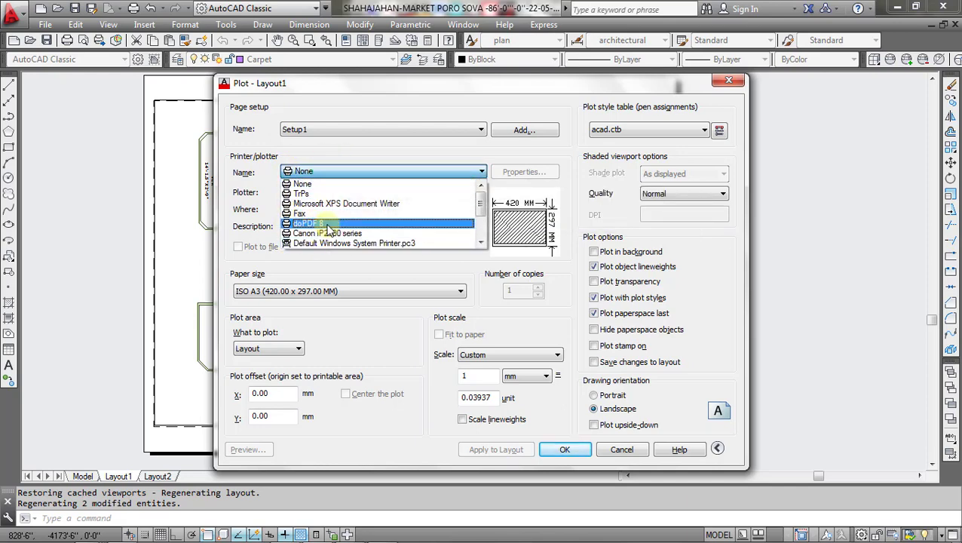
scroll(327, 230, "down", 1)
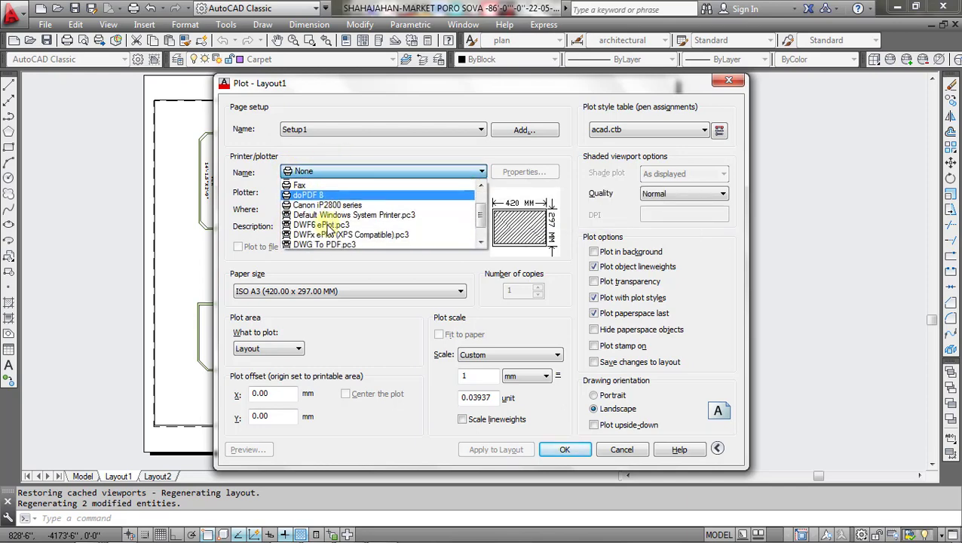
left_click(307, 244)
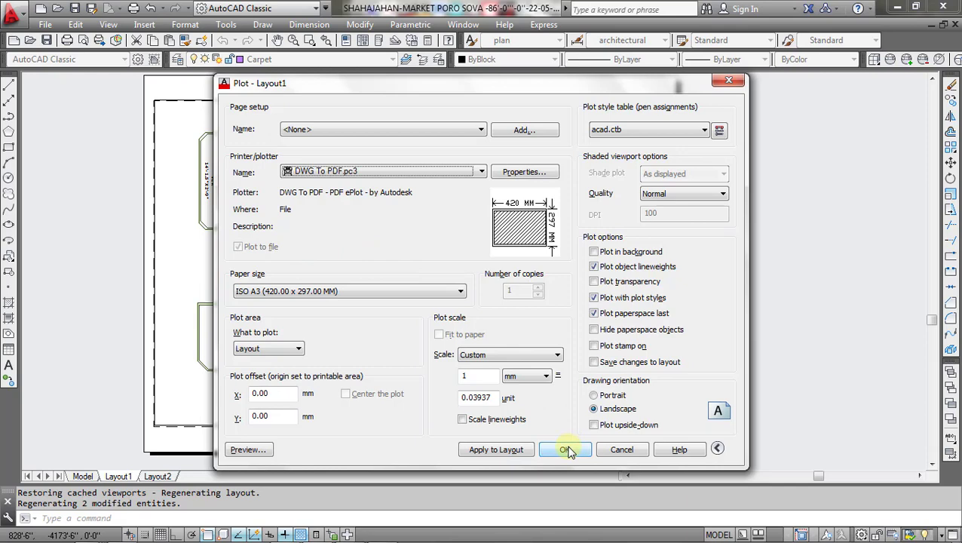
left_click(567, 450)
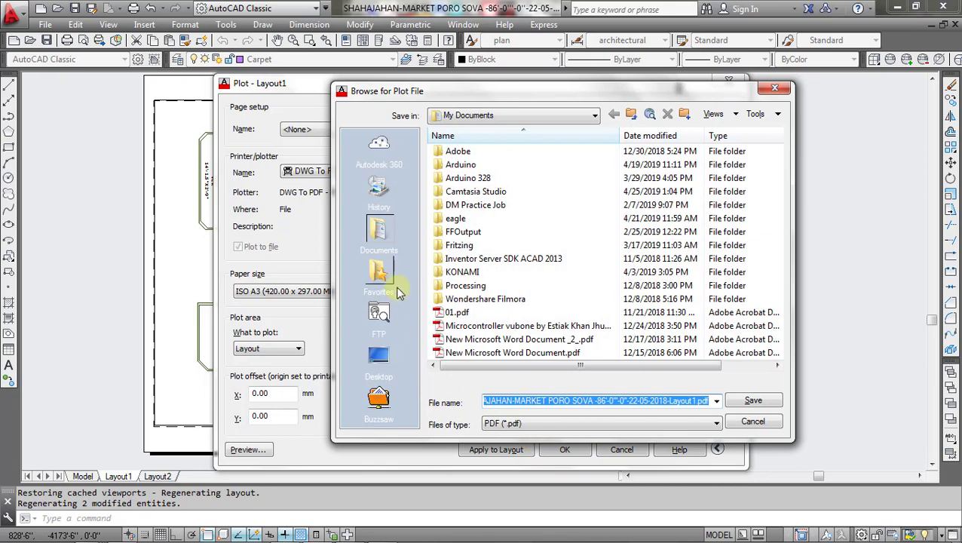
Save the plotted PDF into the My Documents folder and run the plot
left_click(386, 361)
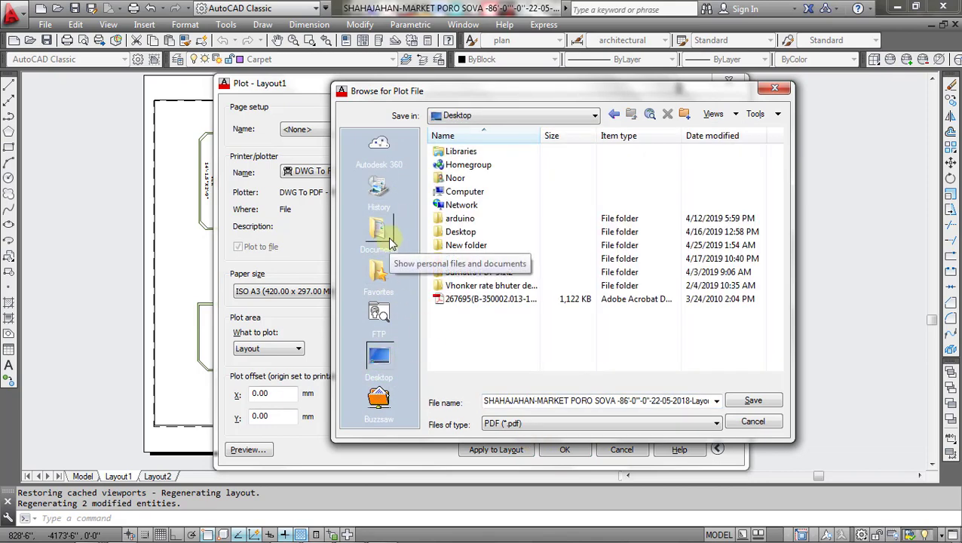
left_click(547, 115)
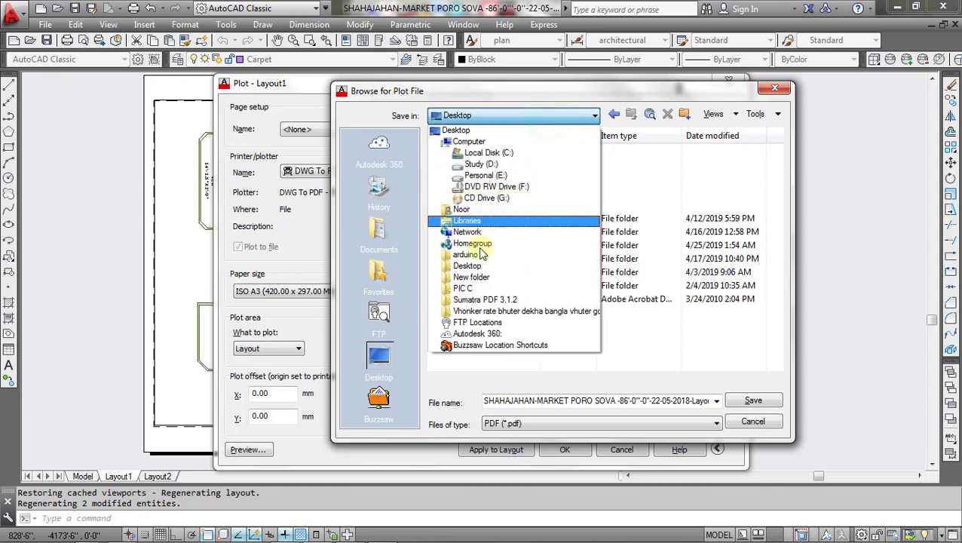
left_click(382, 235)
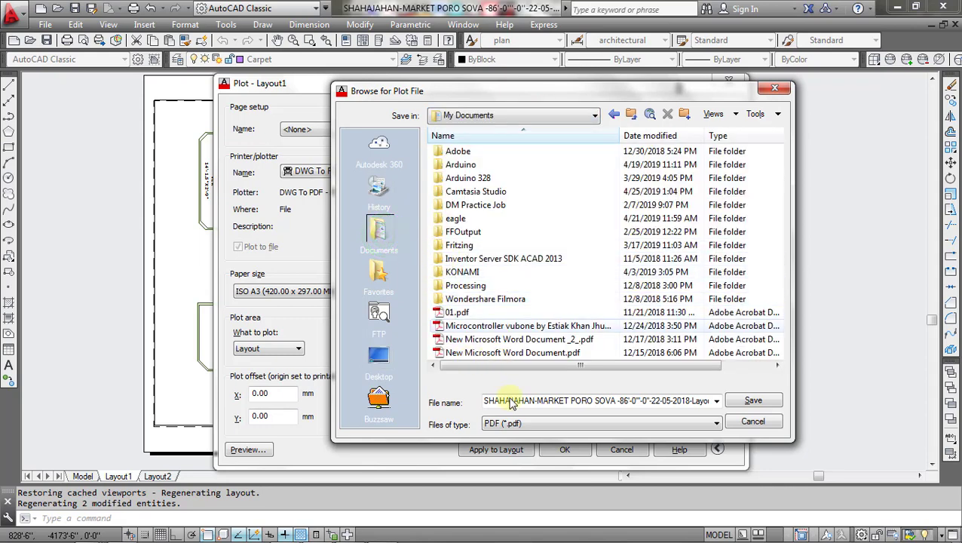
left_click(742, 402)
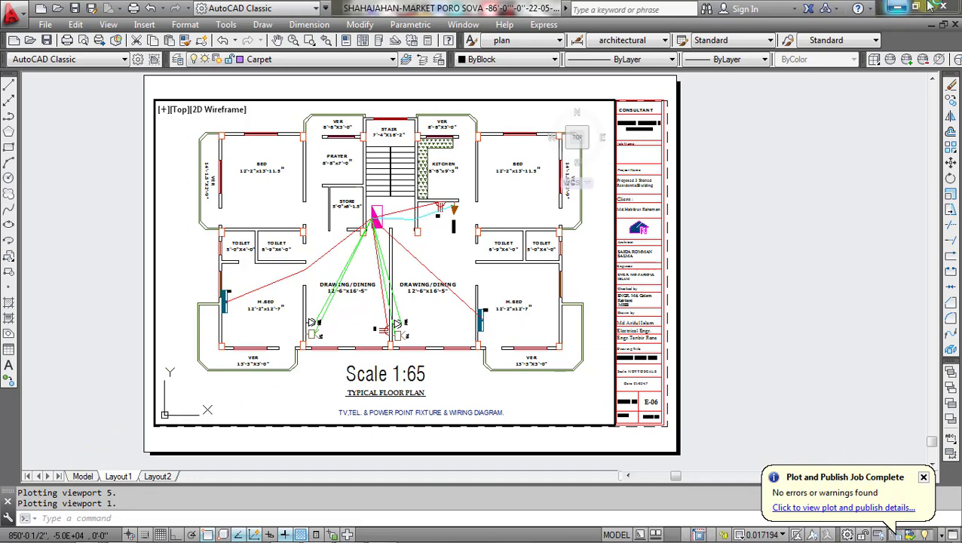
Minimize AutoCAD and open the Documents library from a maximized Computer window
left_click(897, 11)
left_click(13, 15)
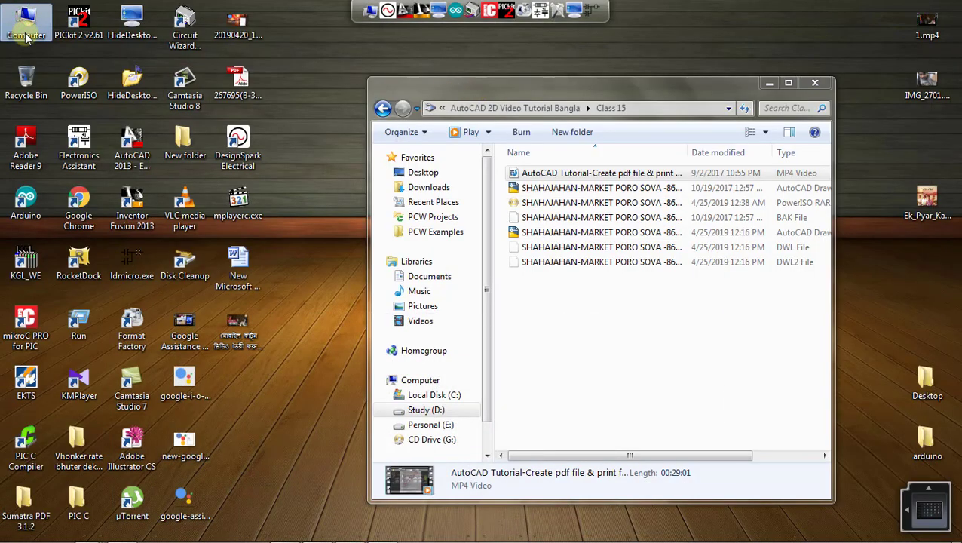
double_click(26, 25)
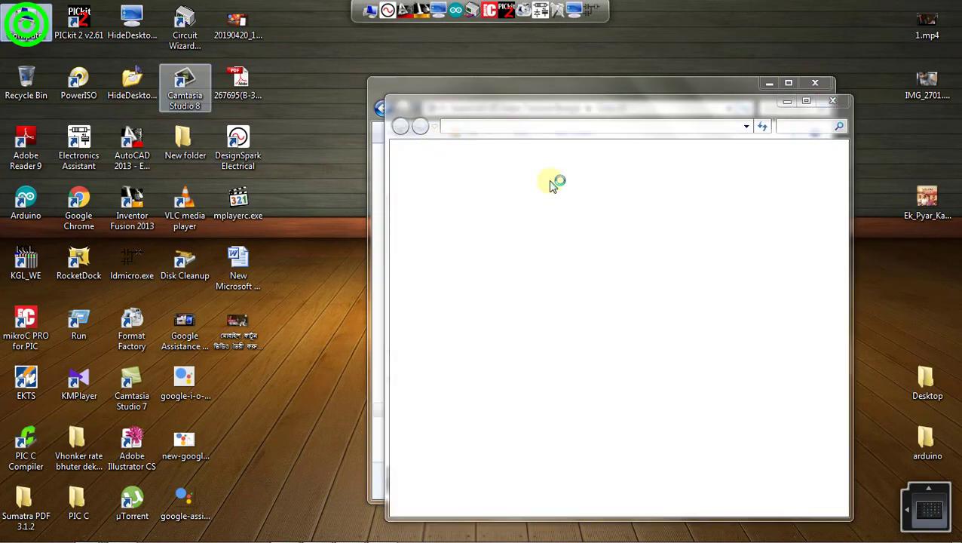
left_click(806, 103)
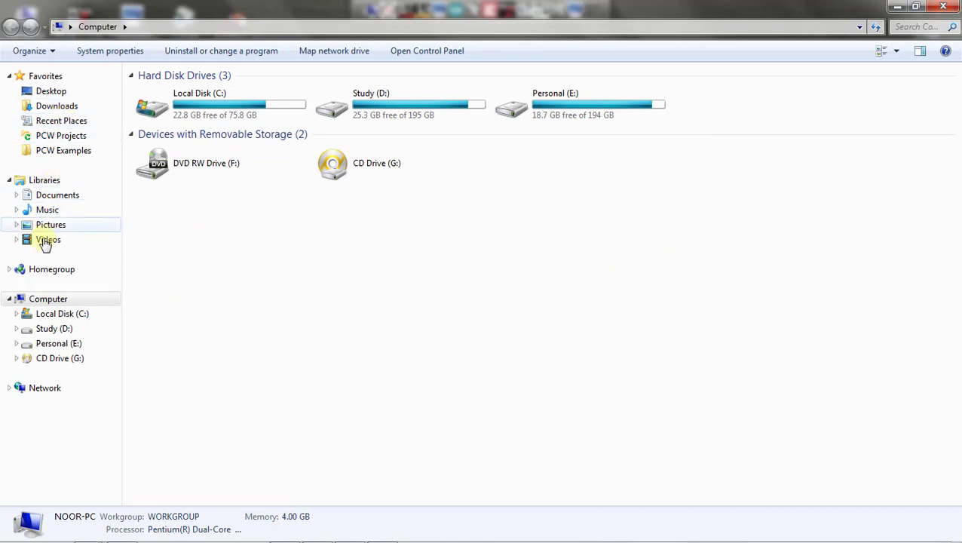
left_click(57, 194)
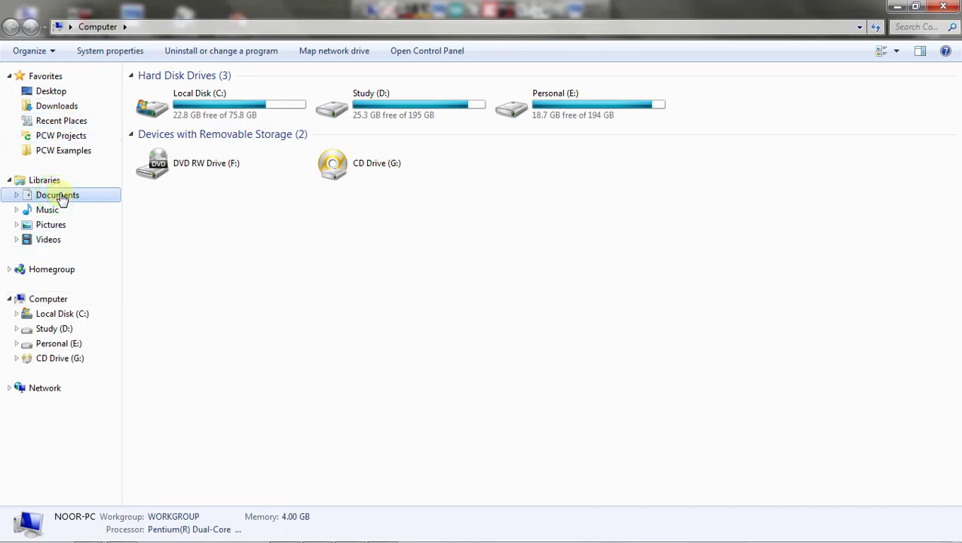
Find the plotted floor-plan PDF in Documents and open it in Adobe Reader
left_click(702, 289)
scroll(457, 452, "down", 2)
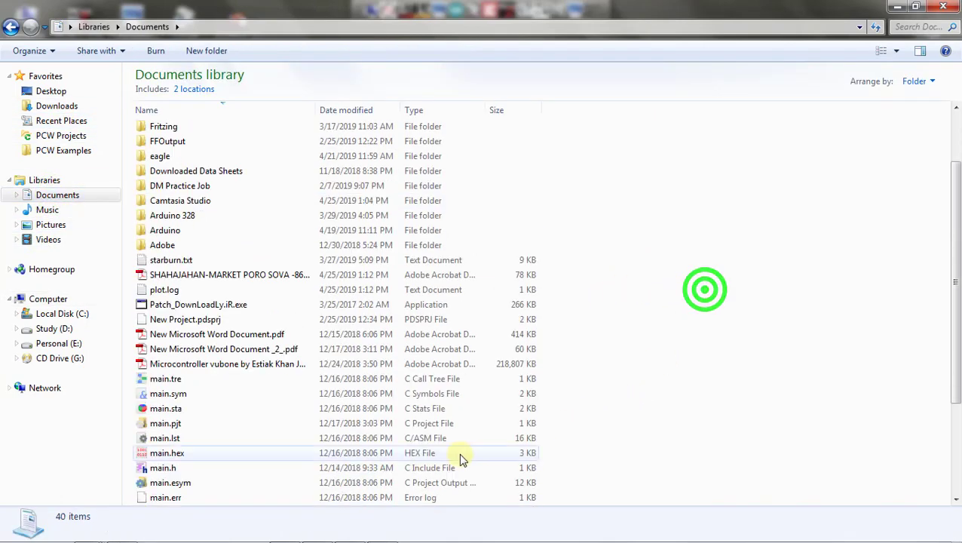
scroll(215, 407, "down", 1)
scroll(215, 397, "down", 2)
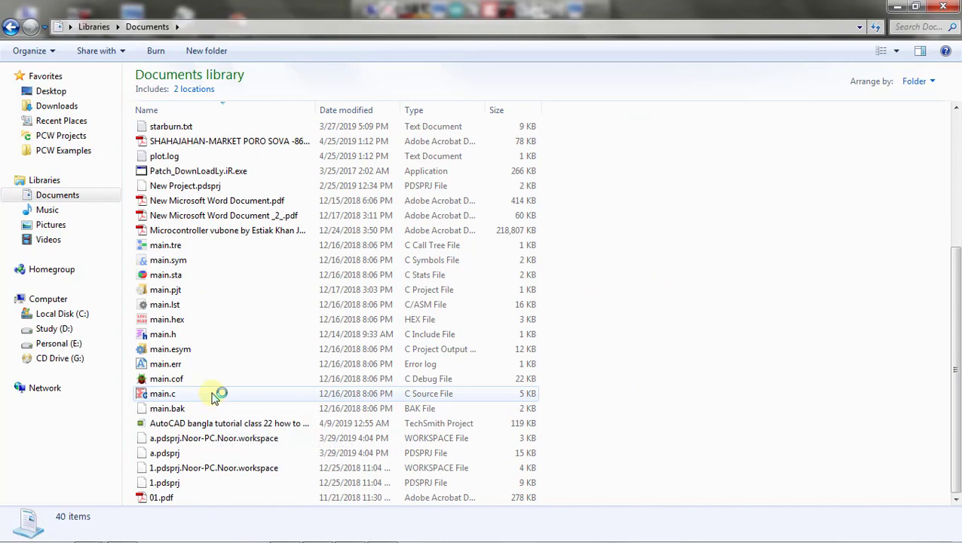
left_click(253, 141)
left_click(195, 142)
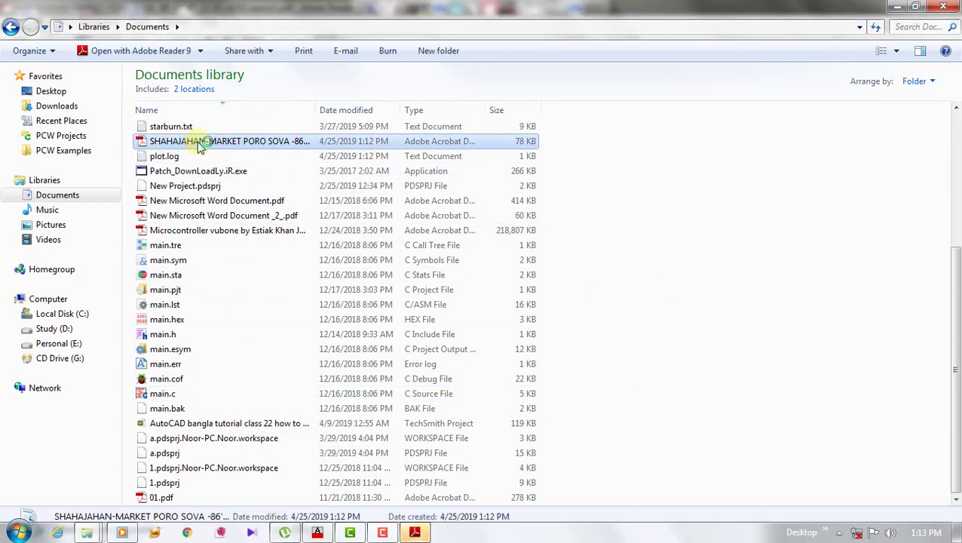
left_click(415, 533)
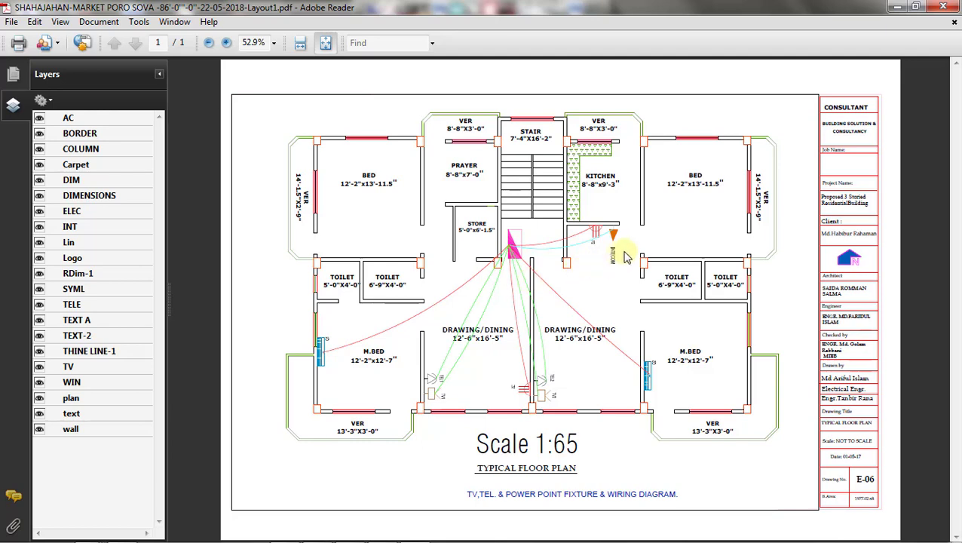
left_click(942, 7)
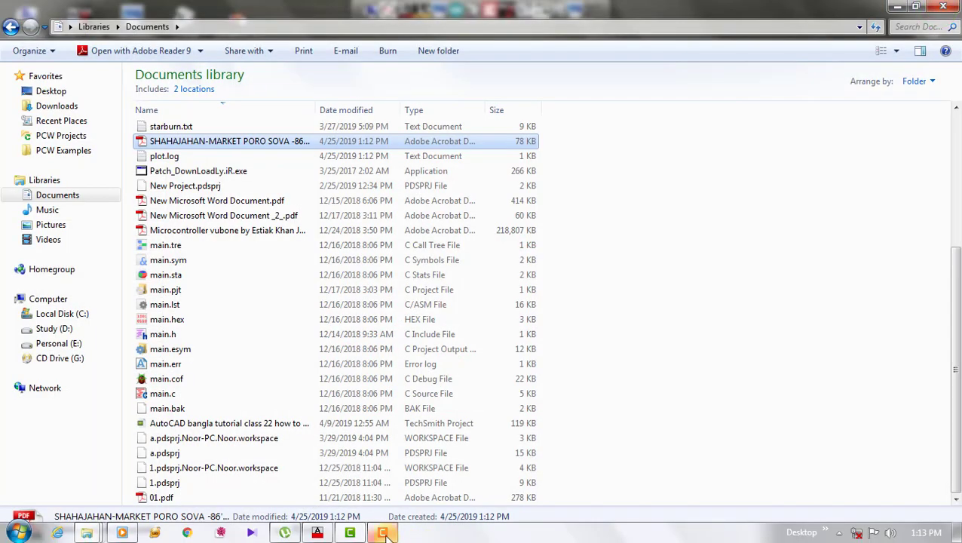
Bring the AutoCAD window back to view Layout1 with the Scale 1:65 typical floor plan
left_click(318, 533)
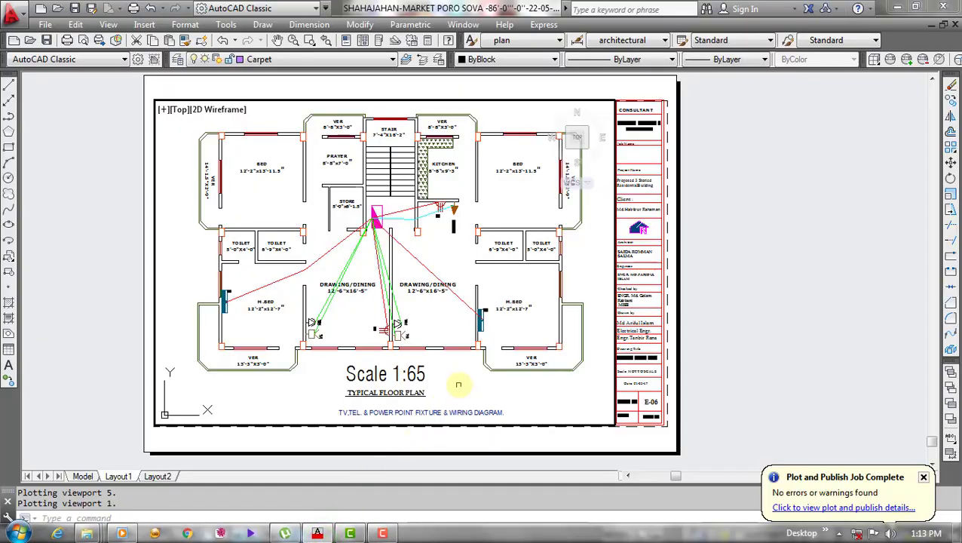